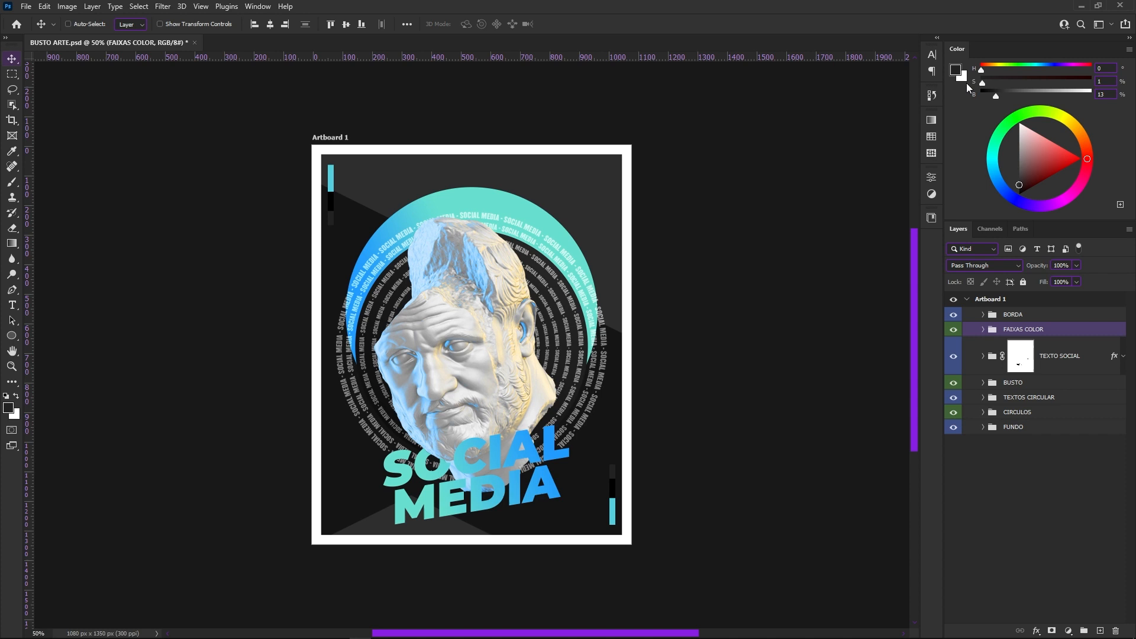
Start a new document from the Web presets with a width of 1080 px and a height of 1350 px
click(24, 9)
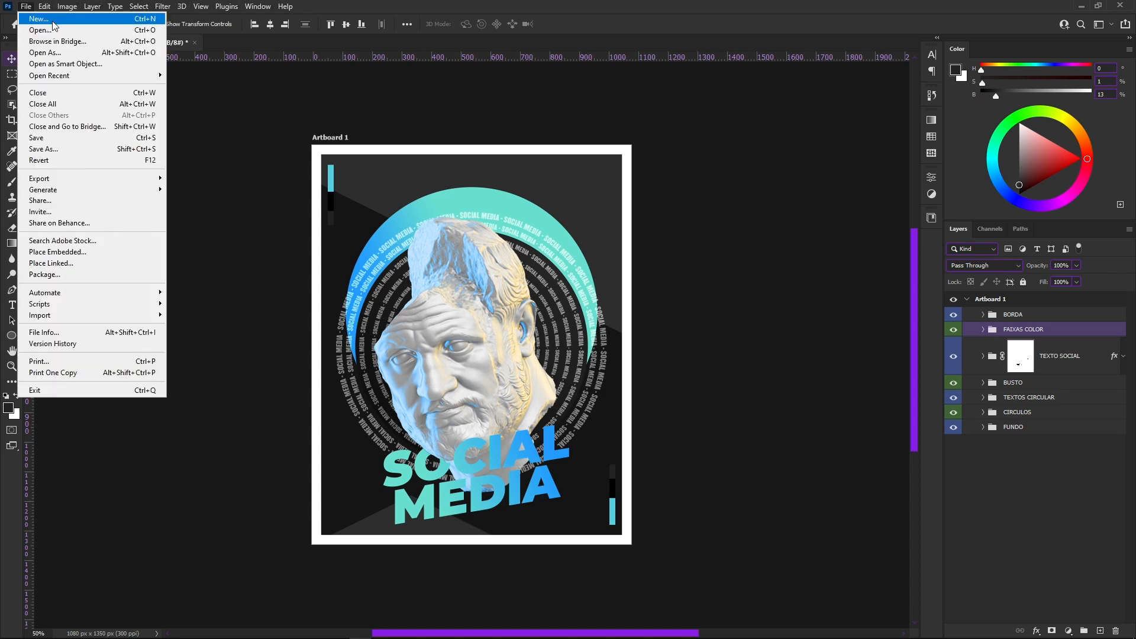
click(39, 19)
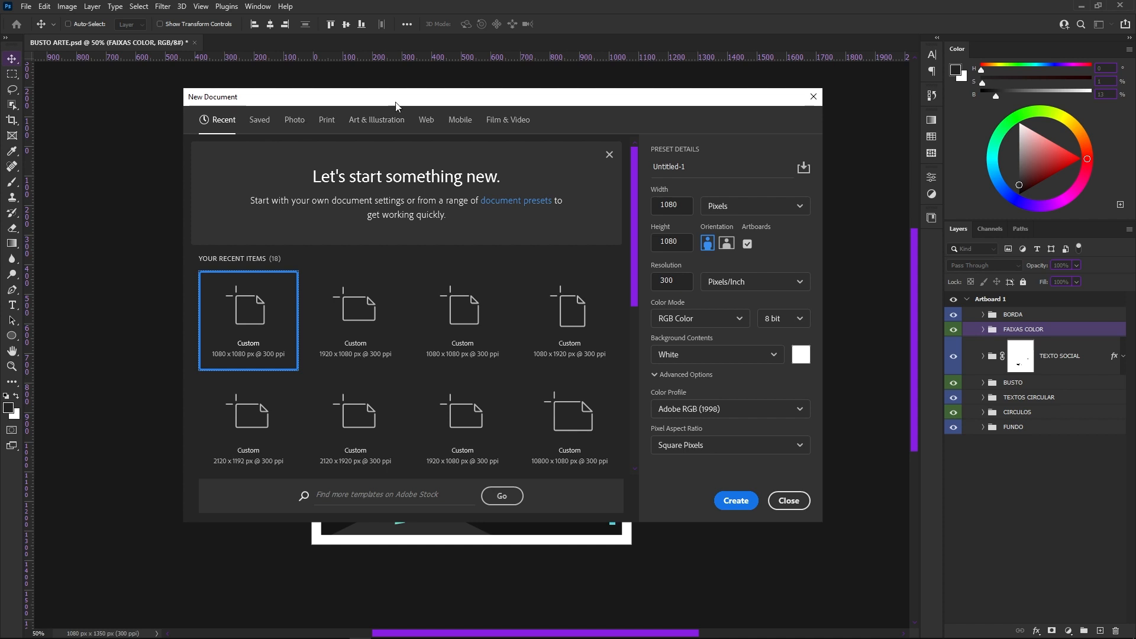
click(428, 122)
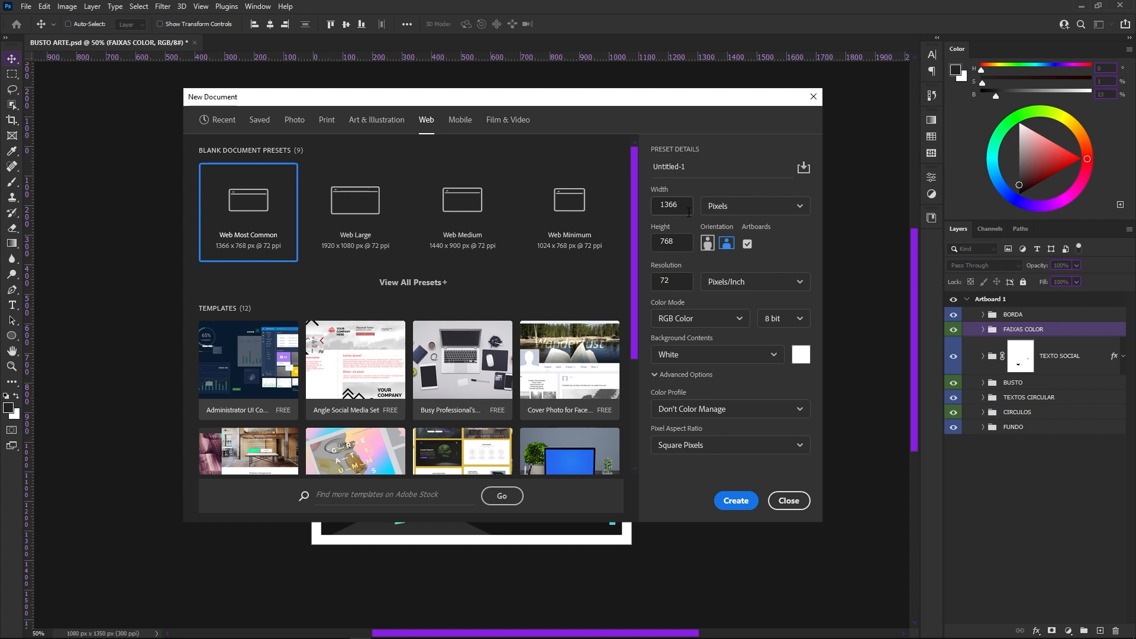
double_click(672, 210)
text(0)
key(BackSpace)
text(1080)
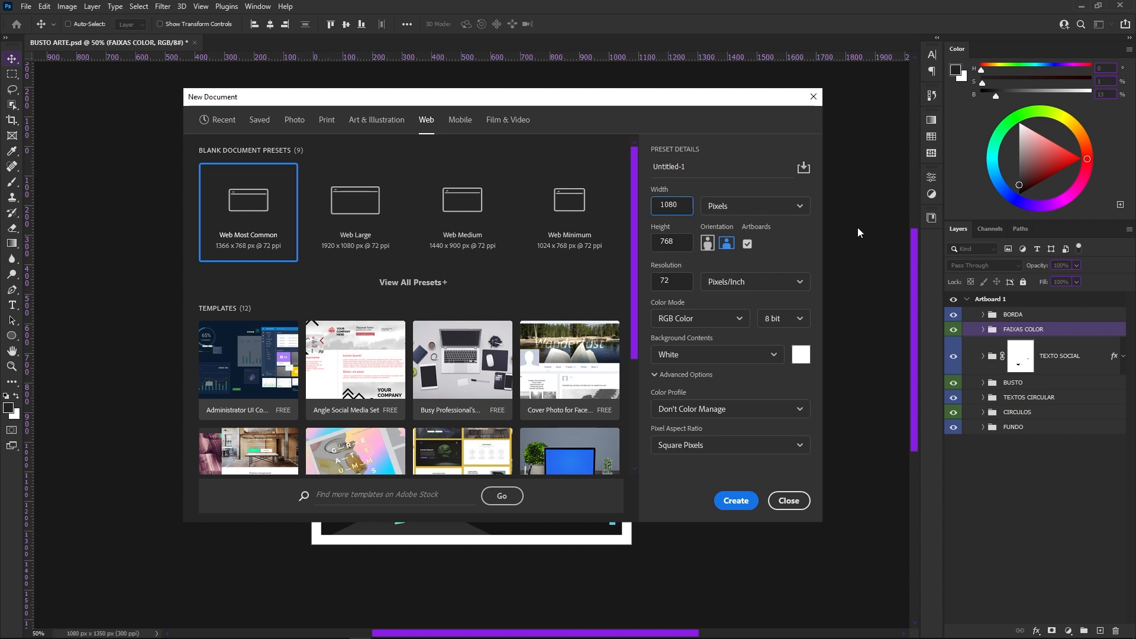
double_click(655, 248)
text(1350)
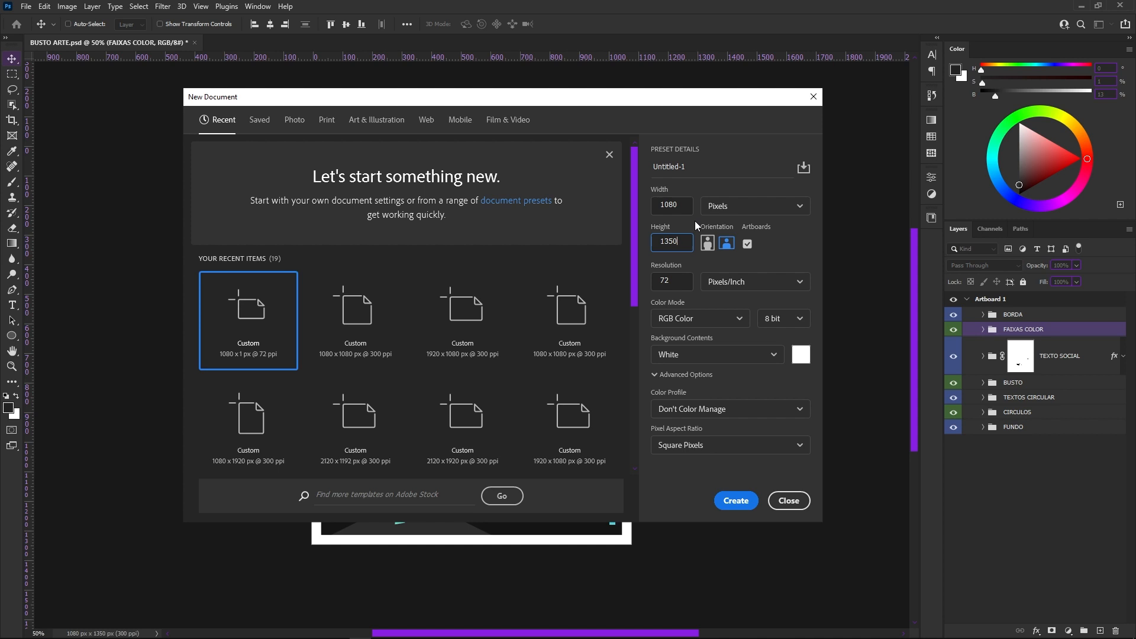
Set the resolution to 300 pixels/inch and the color profile to Adobe RGB (1998), and create the document
click(674, 282)
text(3000)
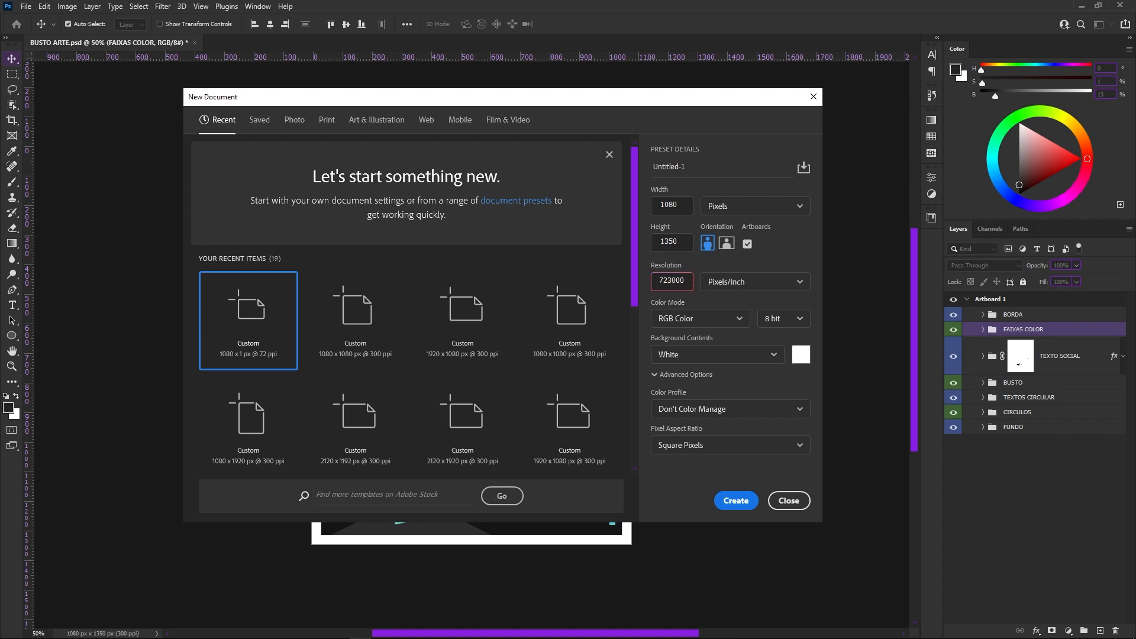
key(ctrl+a)
text(300)
click(668, 207)
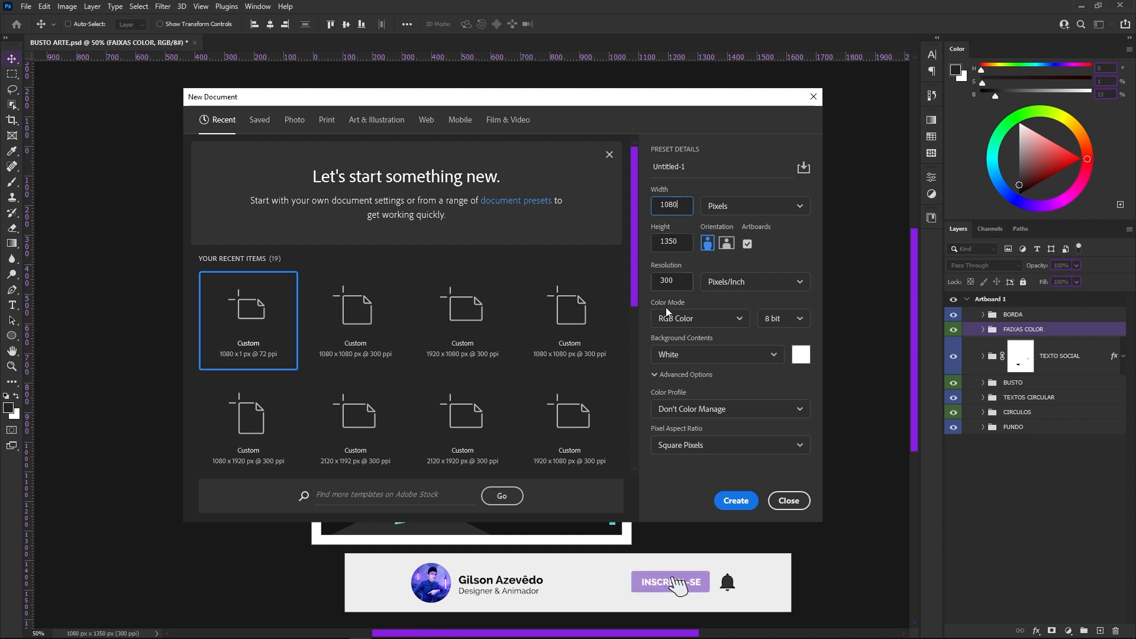
click(730, 416)
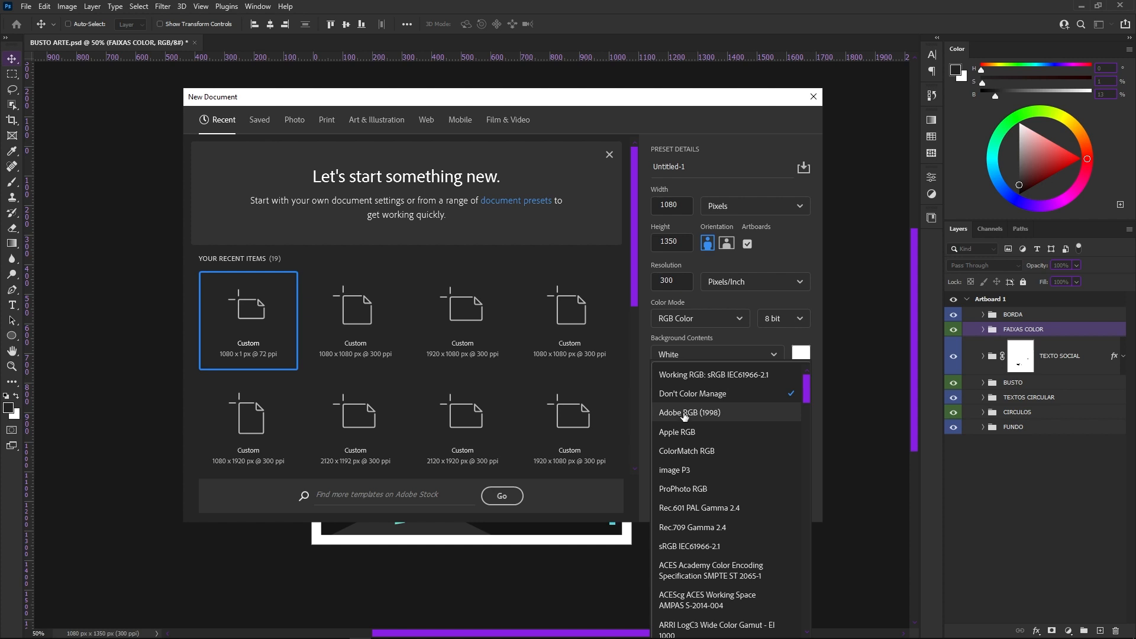
click(684, 416)
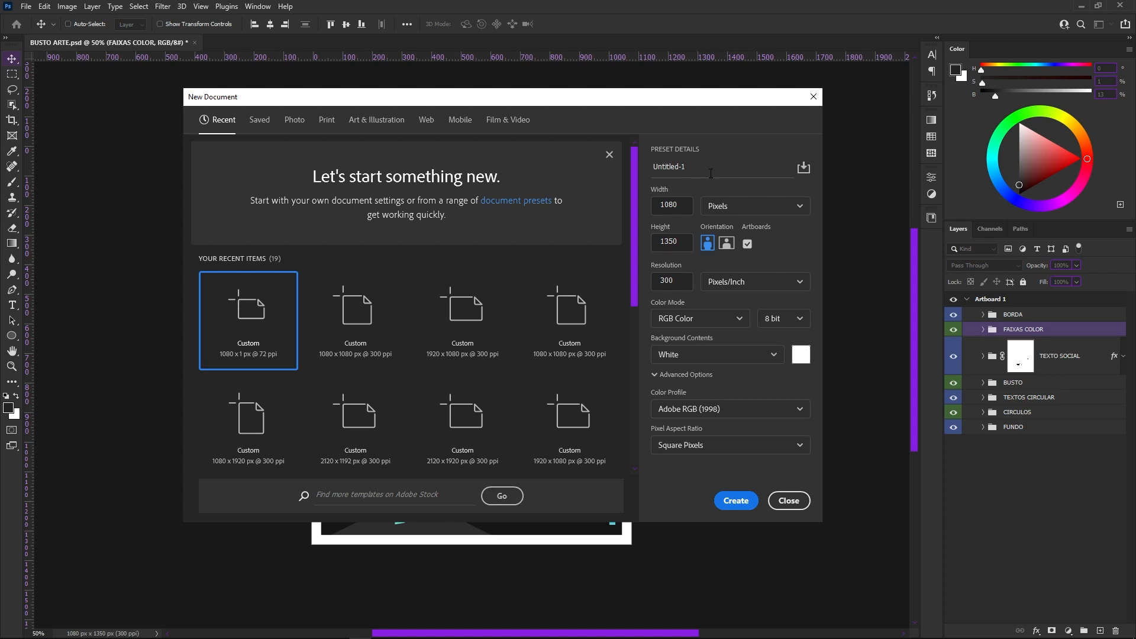
click(729, 501)
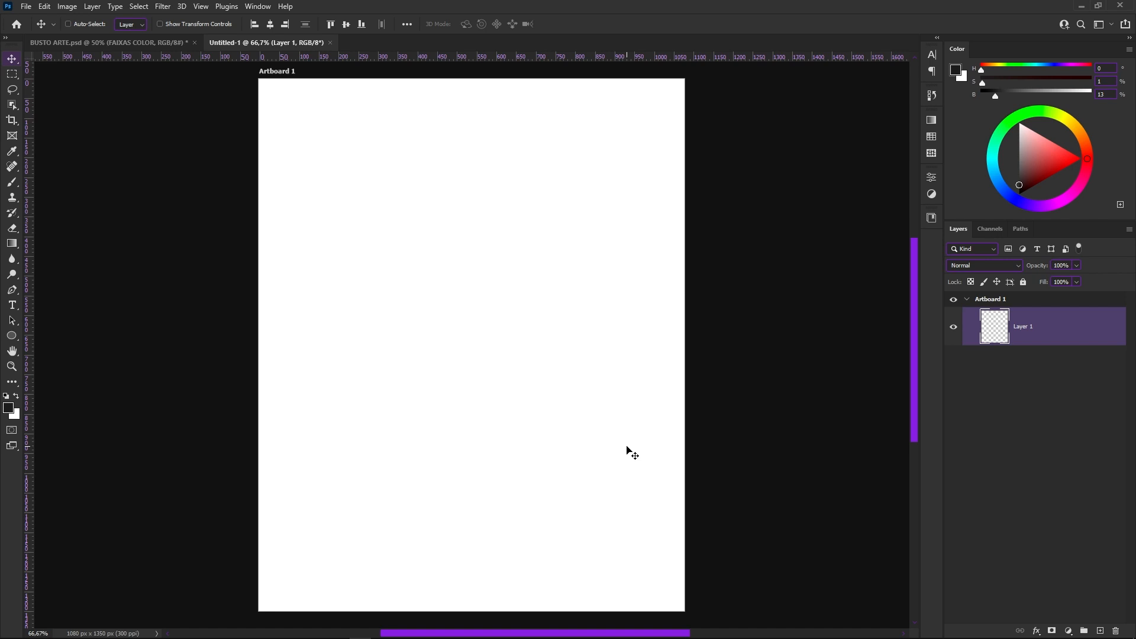
Start a new guide layout of 3 columns and 3 rows, enable margins and set the top margin to 80 px
click(196, 6)
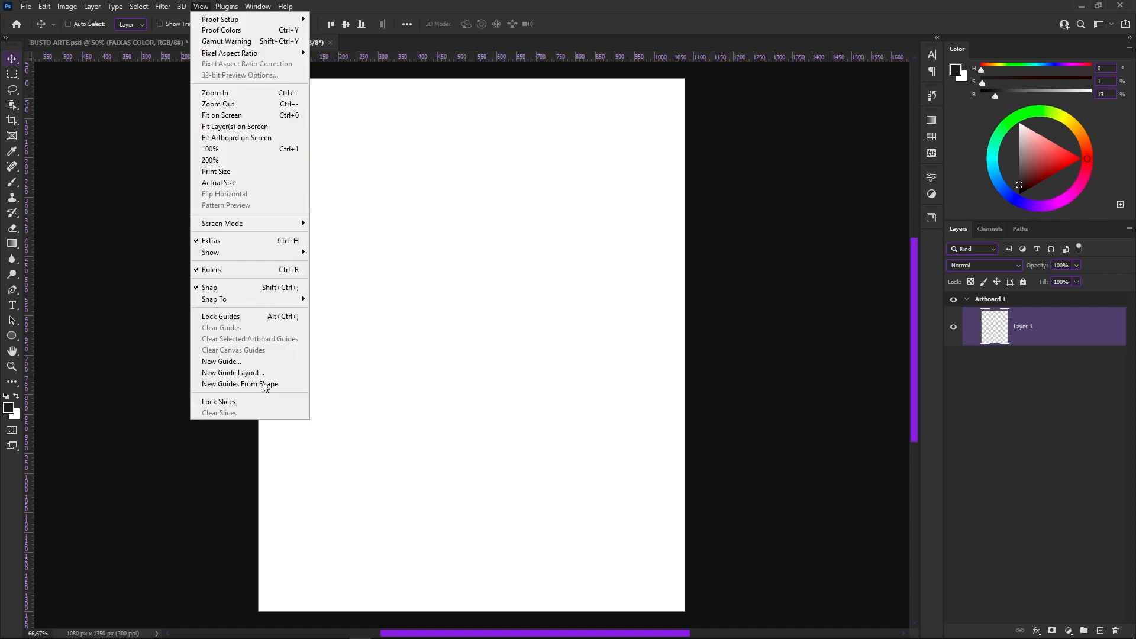
click(238, 373)
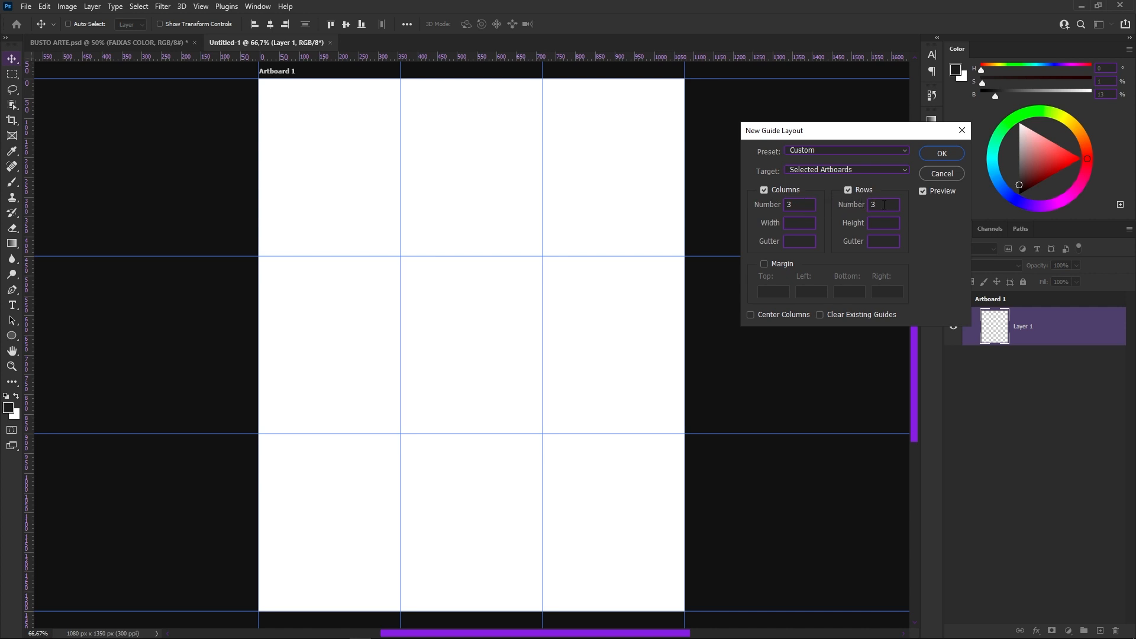
click(763, 263)
click(767, 291)
drag(767, 291, 753, 283)
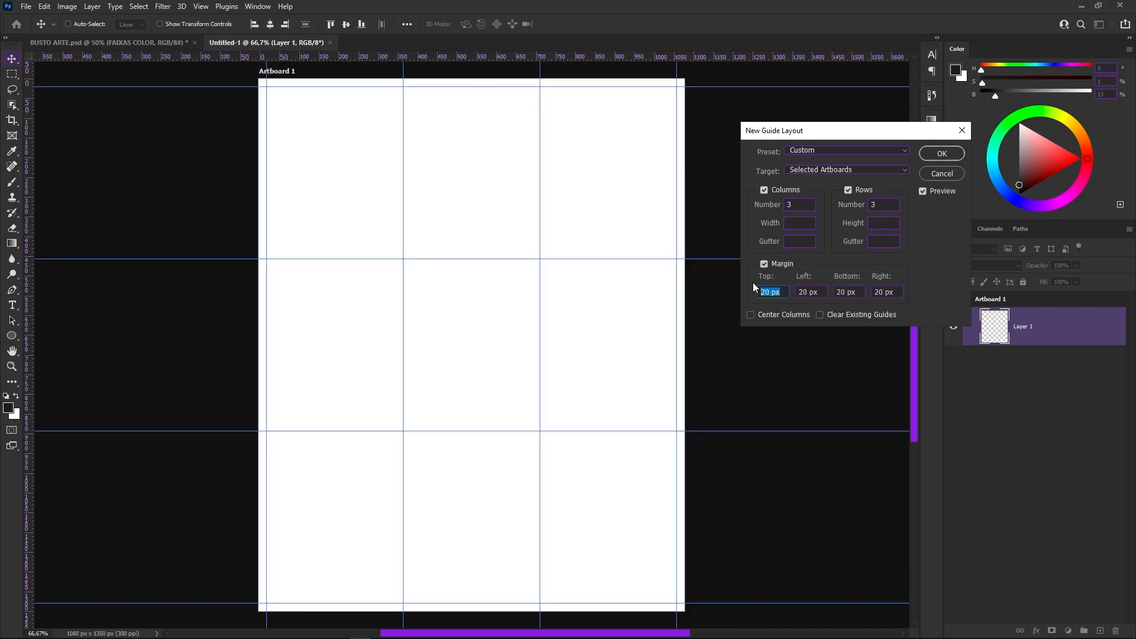
text(80)
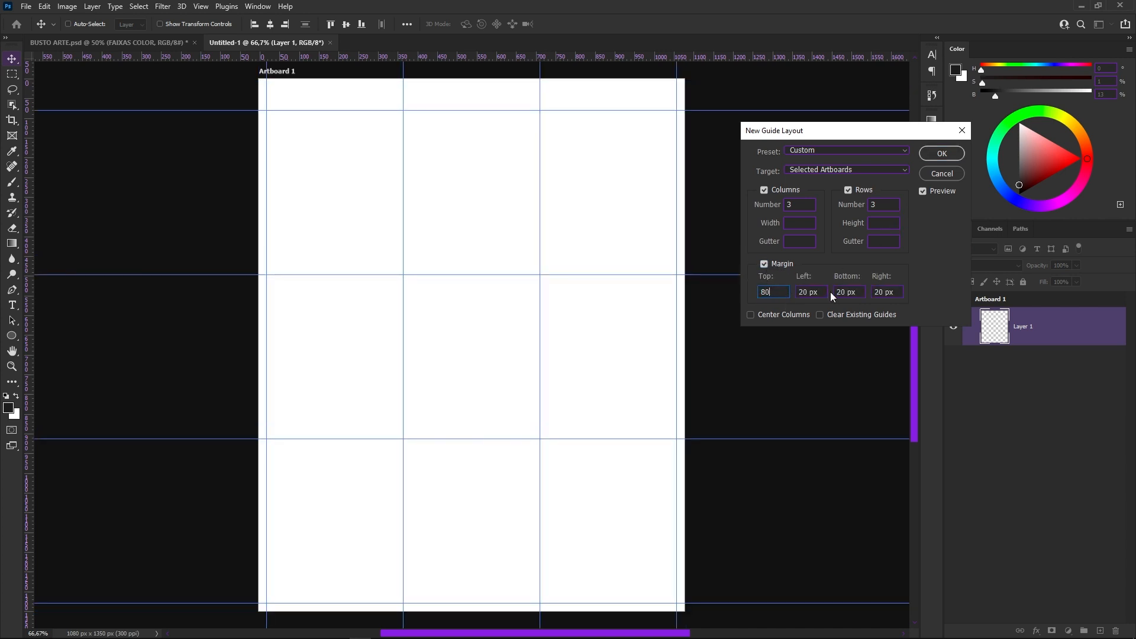
Set the left, bottom and right guide margins to 80 px, then create and lock the guides
click(821, 292)
text(80)
key(Tab)
text(80)
key(Tab)
text(80)
click(941, 153)
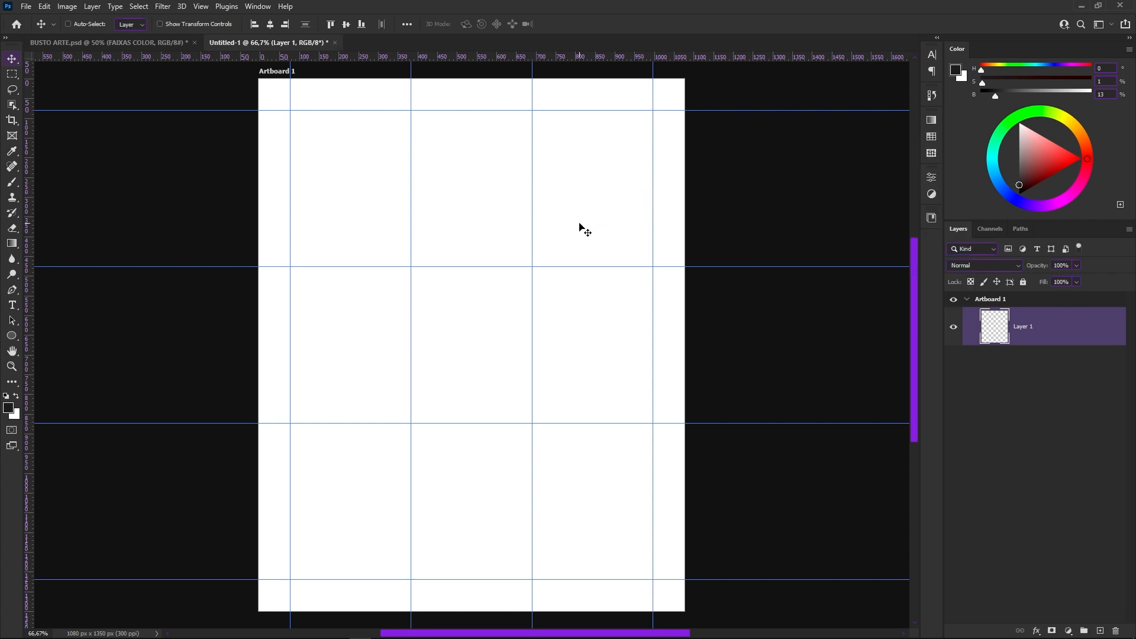
click(200, 7)
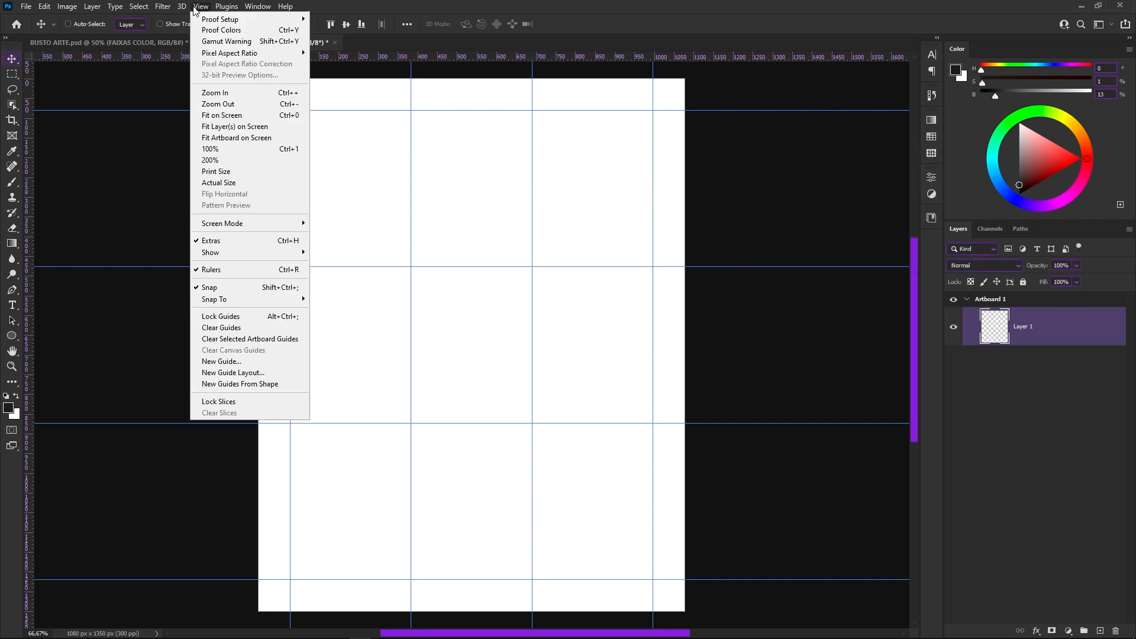
click(274, 323)
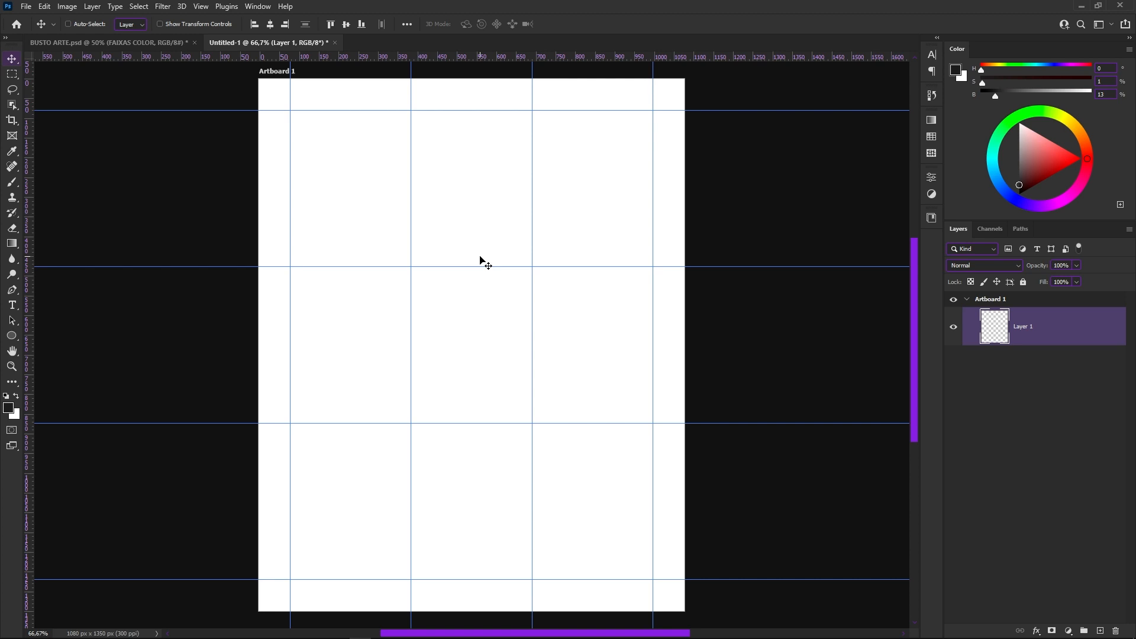
Add a Solid Color fill layer in near-black #141414 as the artboard background
click(1067, 632)
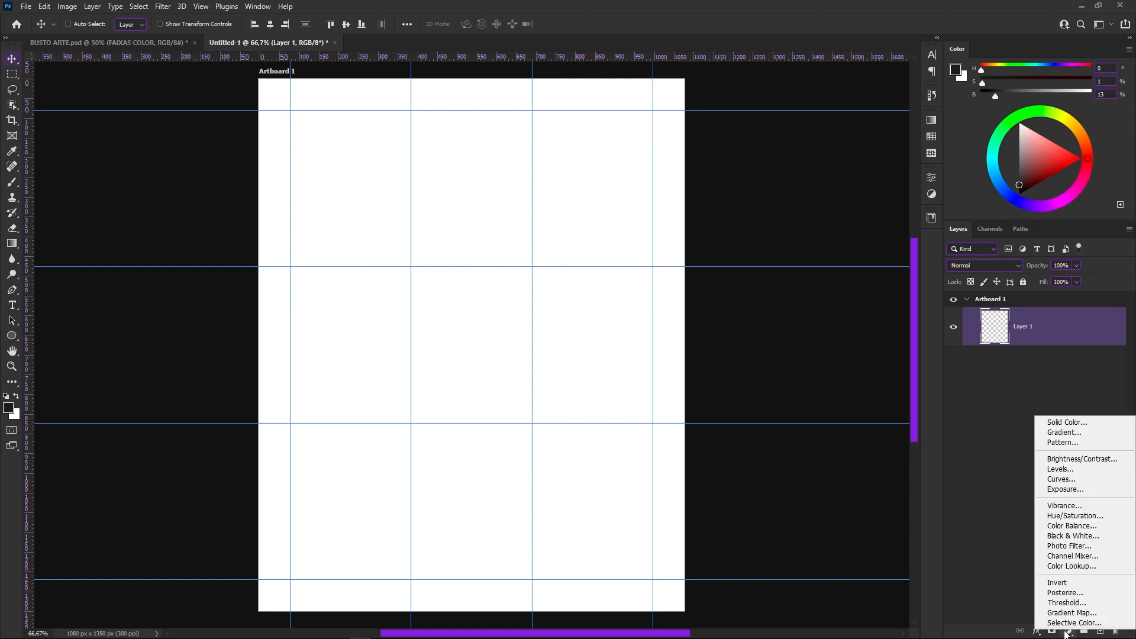
click(1080, 425)
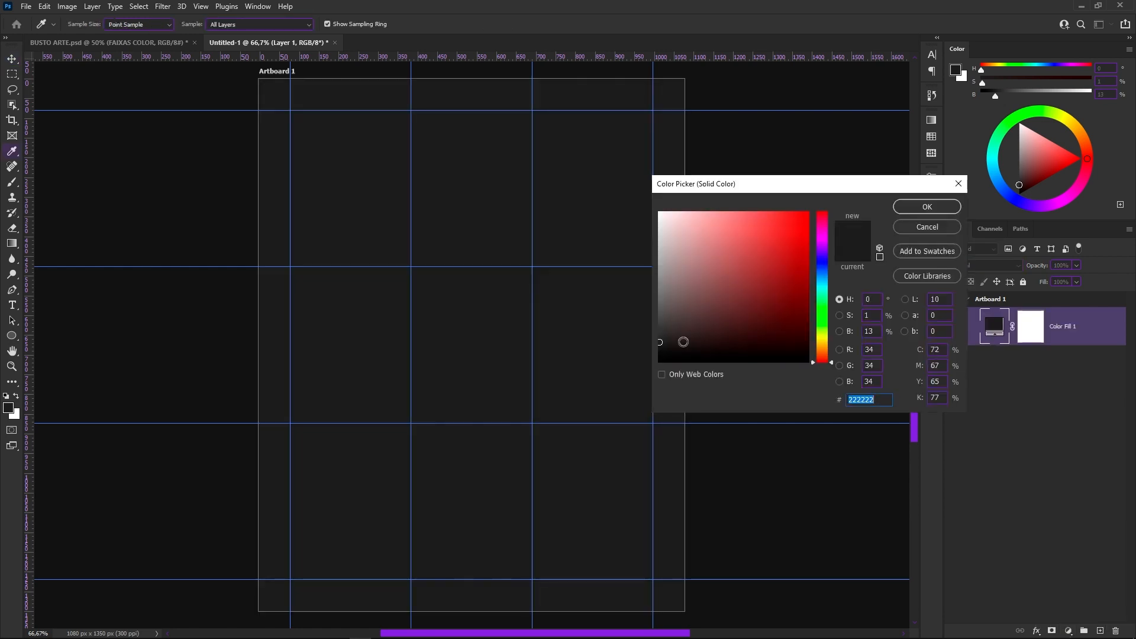
click(661, 350)
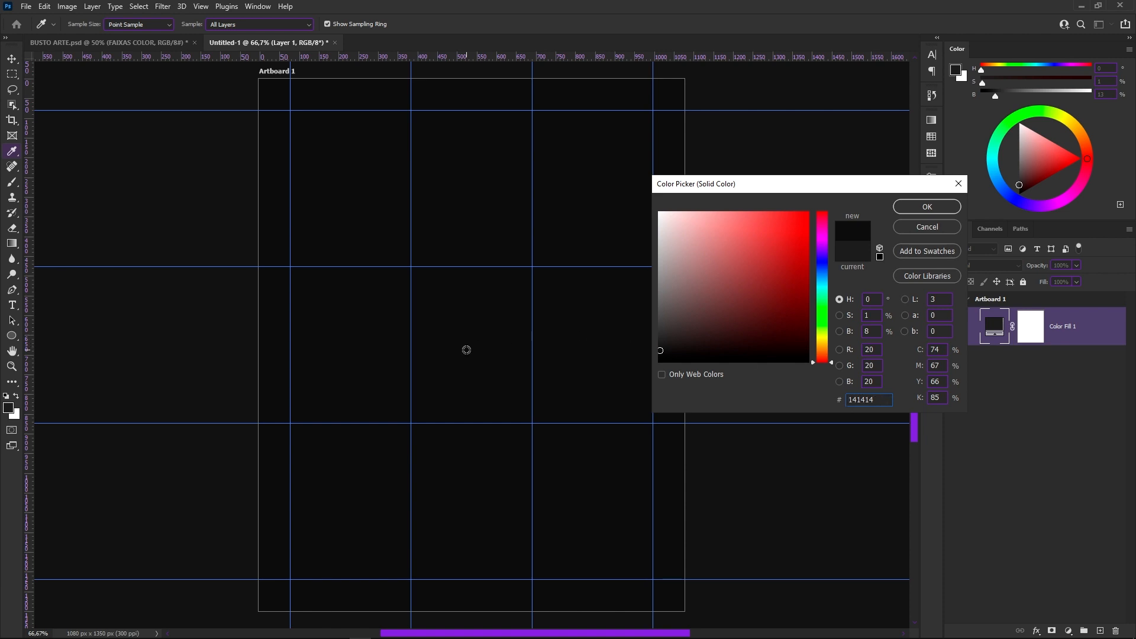
click(910, 207)
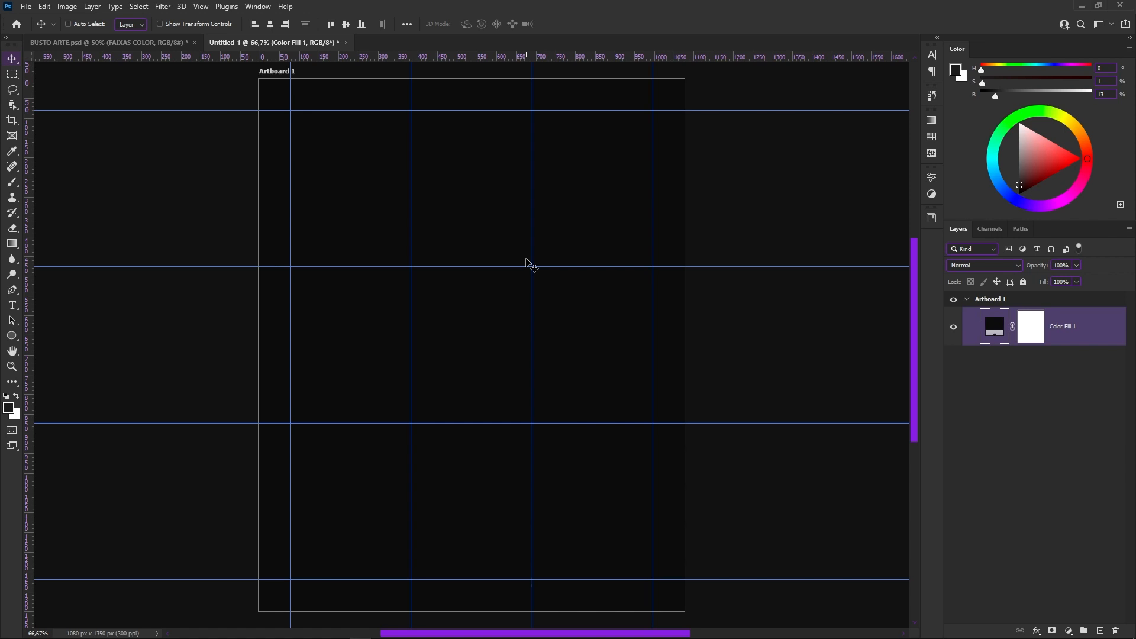
Draw a circle about 686 px in diameter near the middle of the artboard with the Ellipse Tool
key(u)
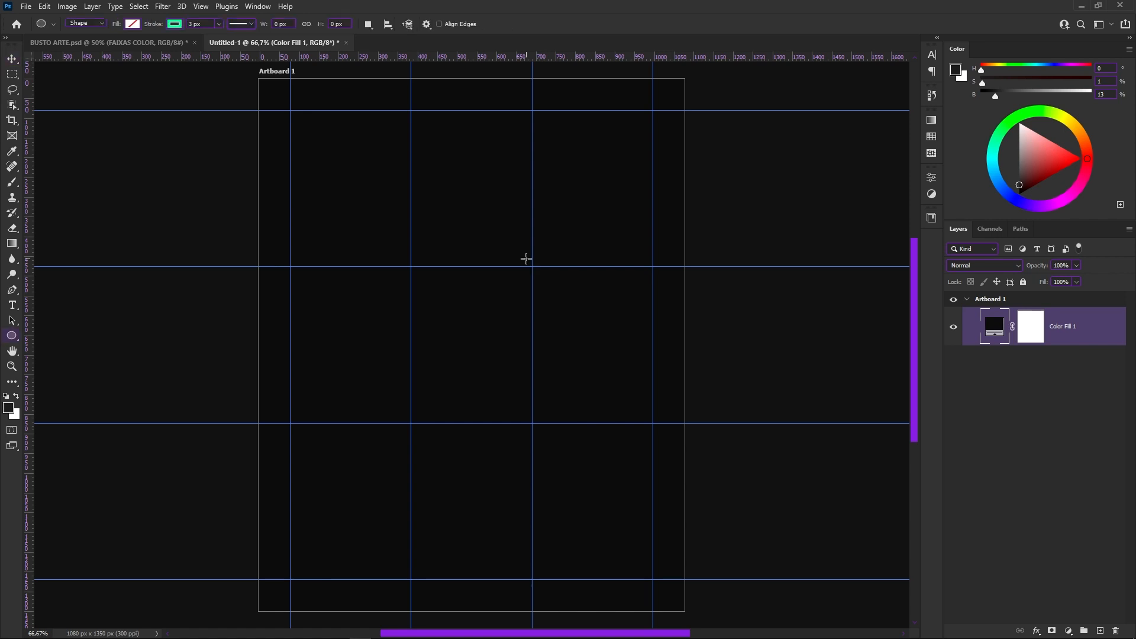
right_click(11, 341)
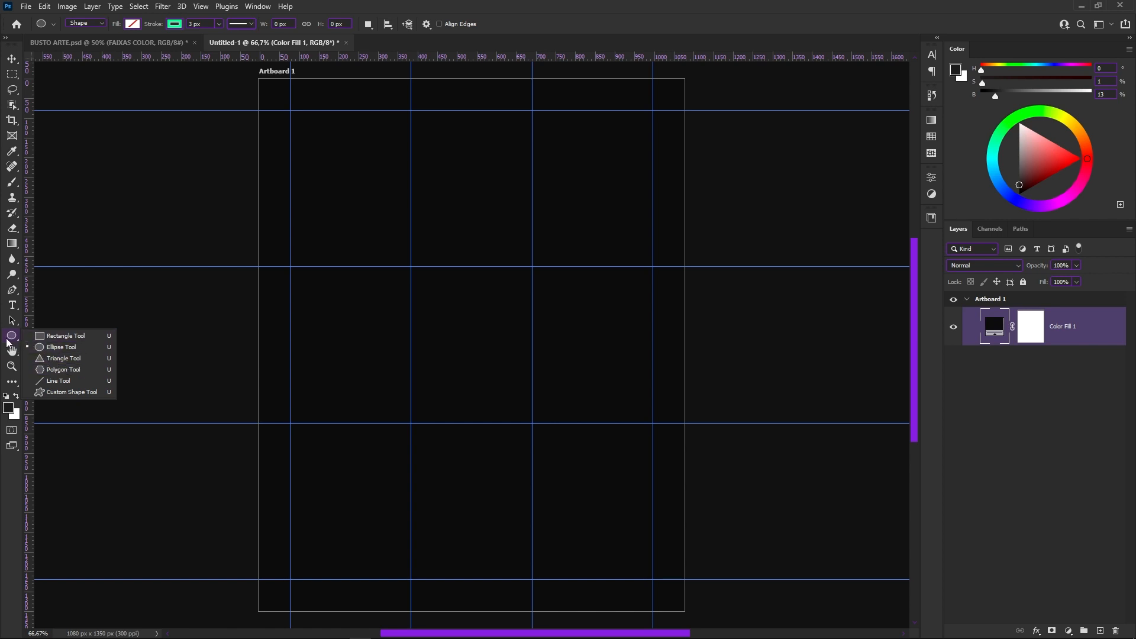
click(57, 349)
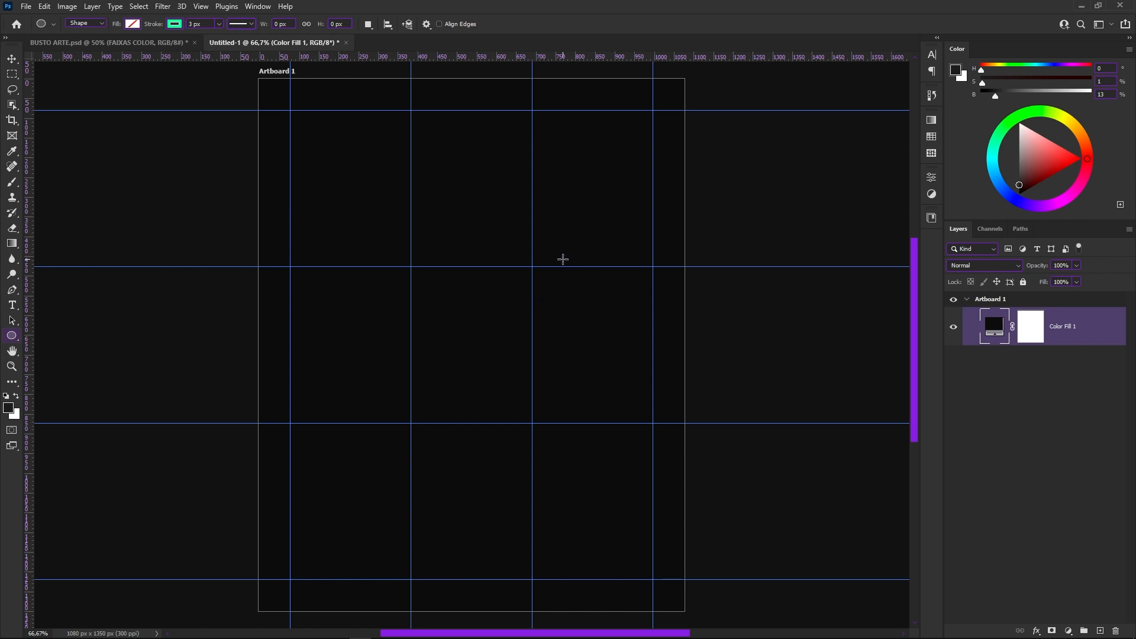
drag(332, 205, 604, 474)
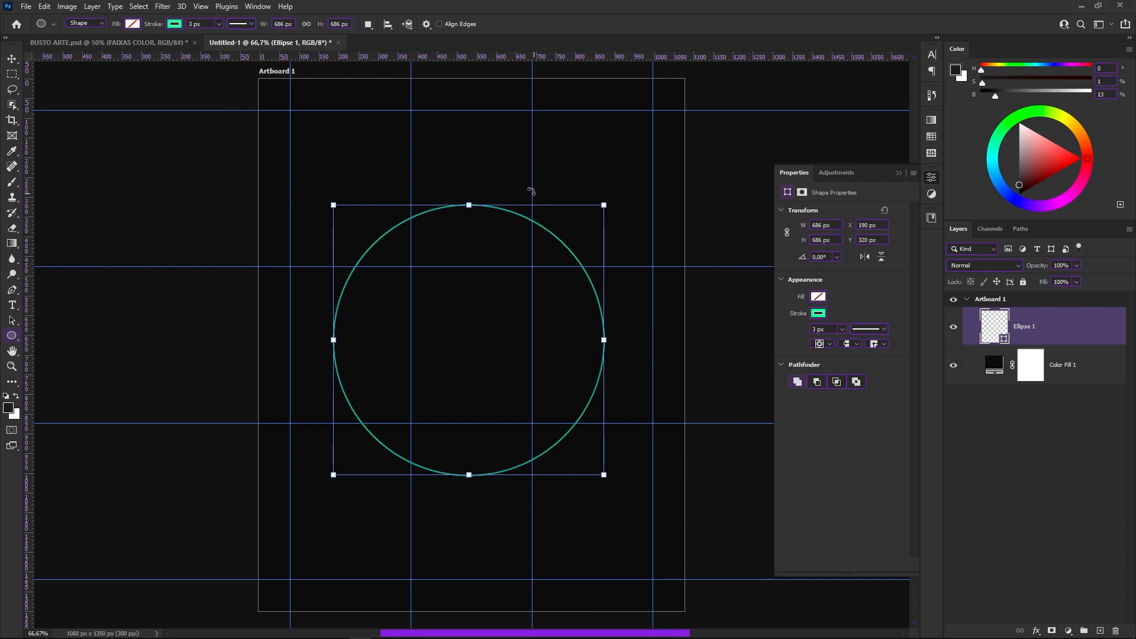
Give the circle a near-black fill from the recently used colors and remove its stroke color
click(136, 24)
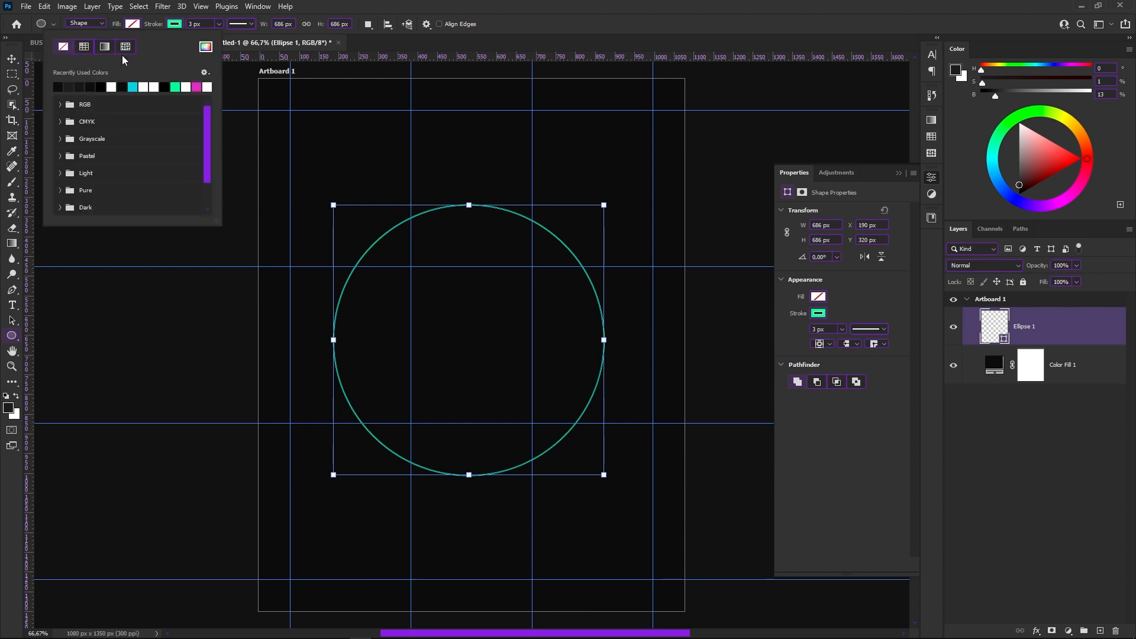
click(92, 86)
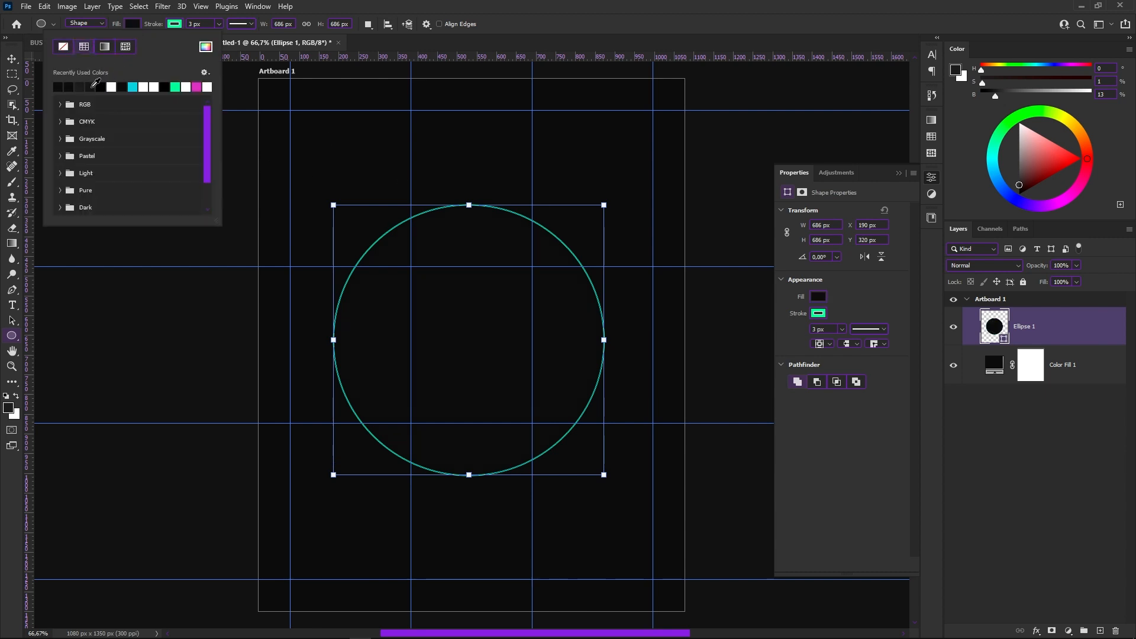
click(169, 25)
drag(162, 29, 164, 28)
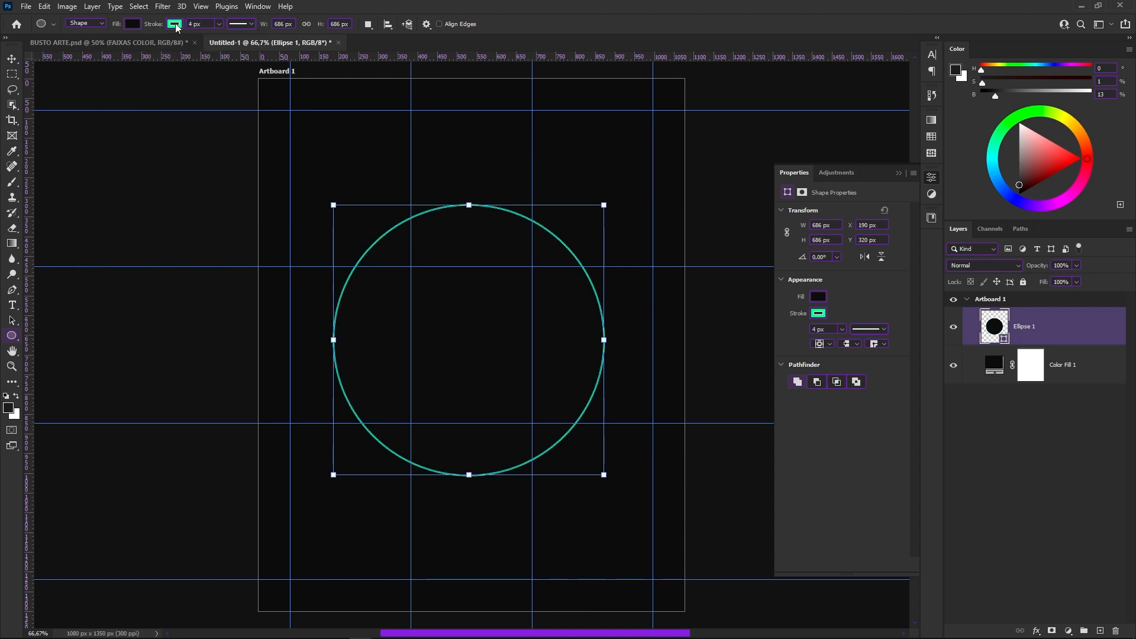
click(174, 26)
click(104, 48)
click(899, 173)
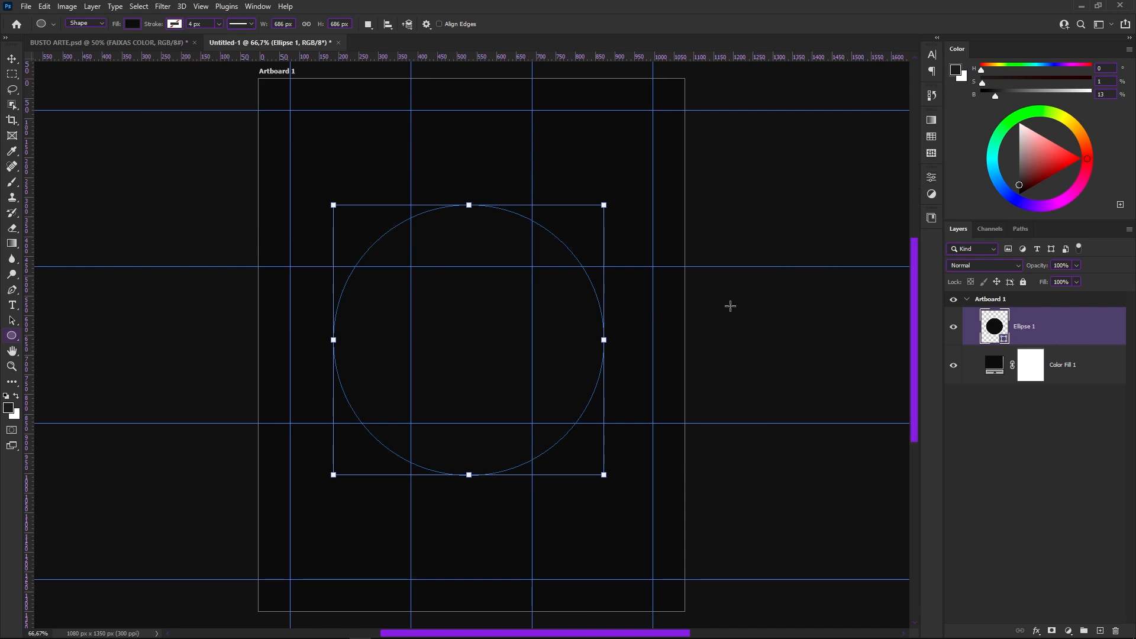
Check the circle against the background with the guides and outlines hidden, and show them again
key(ctrl+h)
click(1024, 404)
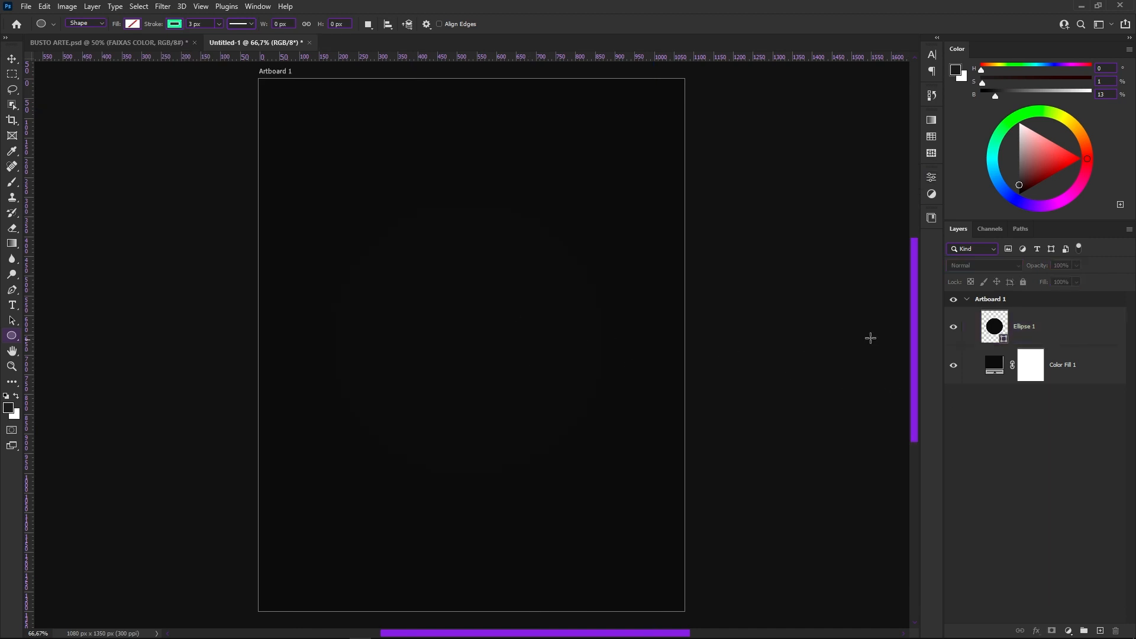
click(1041, 331)
key(ctrl+h)
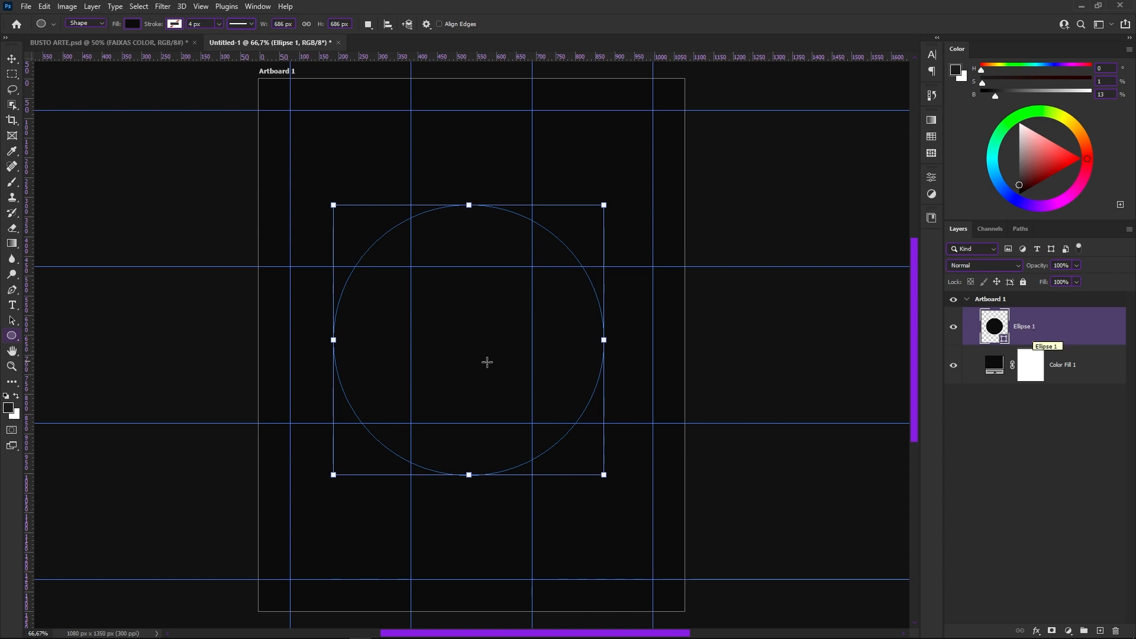
Add a Gradient Overlay effect to the circle's layer and bring up its settings
double_click(1057, 331)
drag(921, 111, 867, 111)
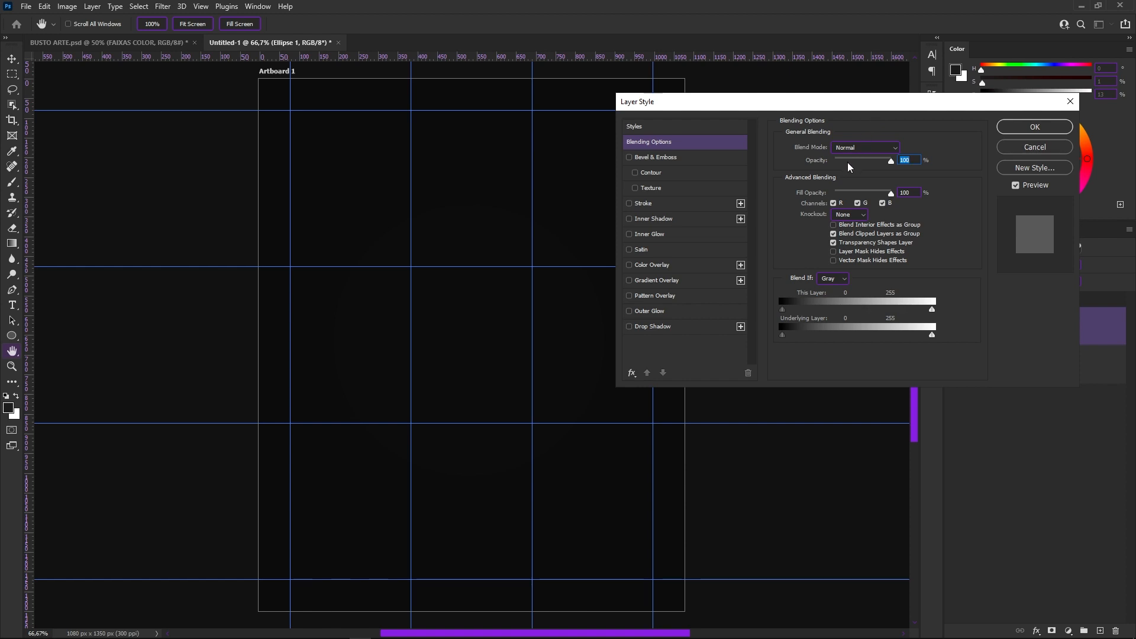
click(630, 281)
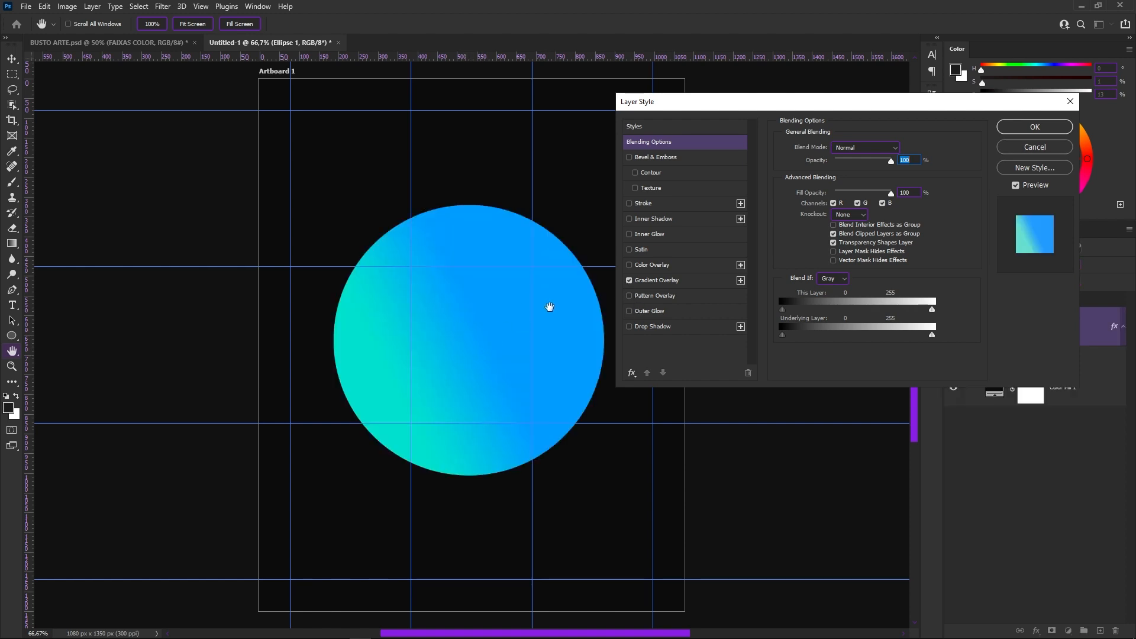
click(658, 283)
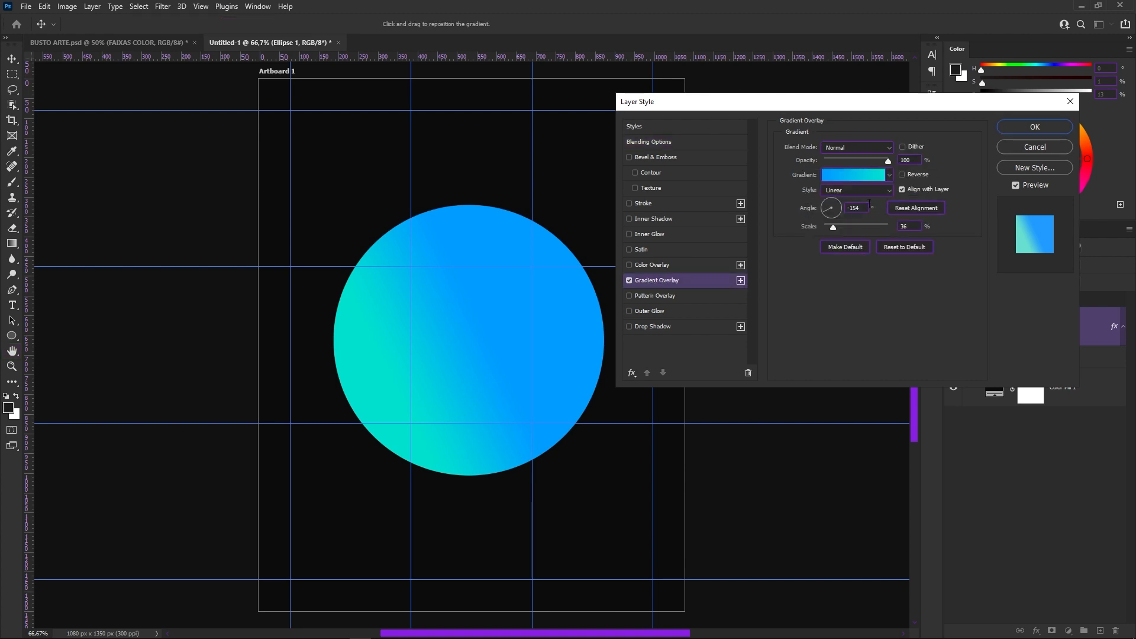
Edit the overlay's gradient so its color stops run from blue #209cff to turquoise #68e0cf
click(862, 174)
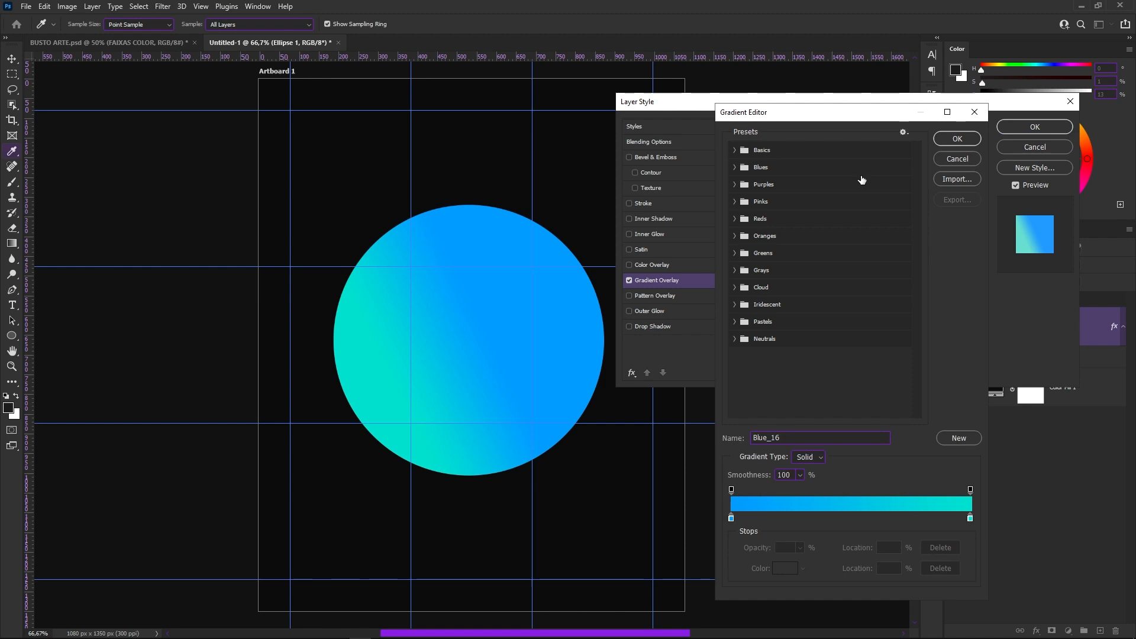
drag(830, 112, 815, 67)
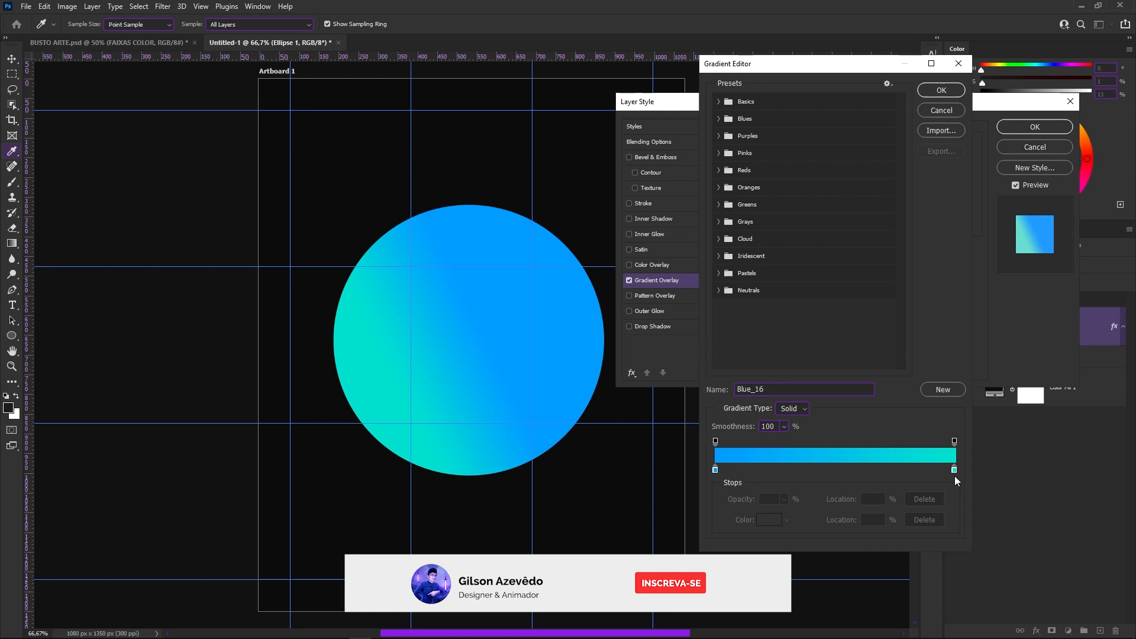
click(715, 470)
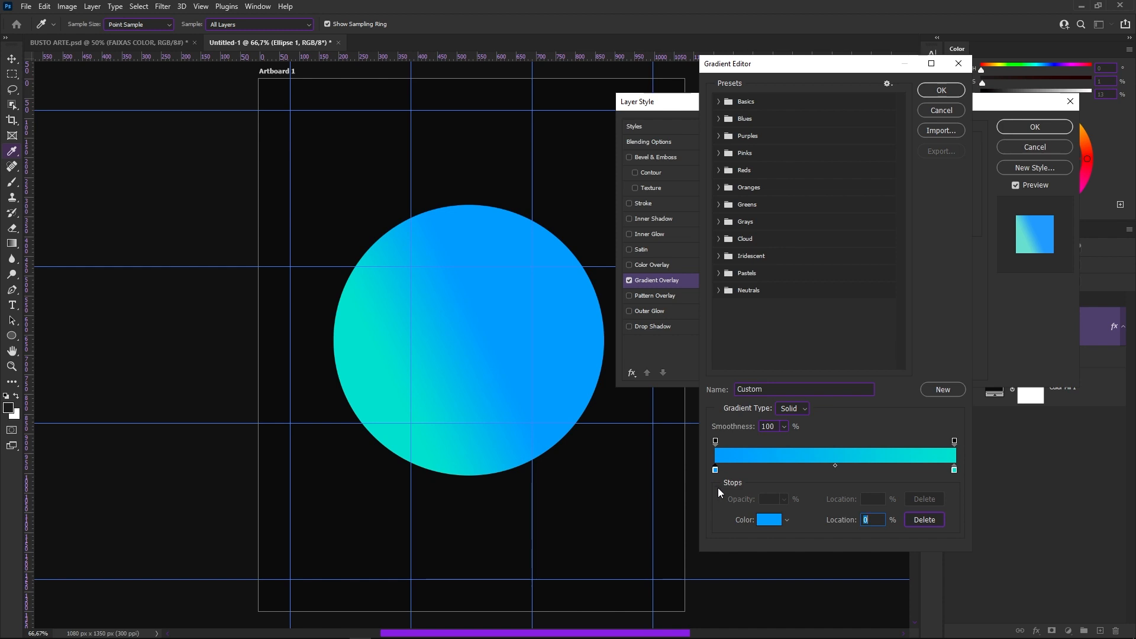
click(767, 520)
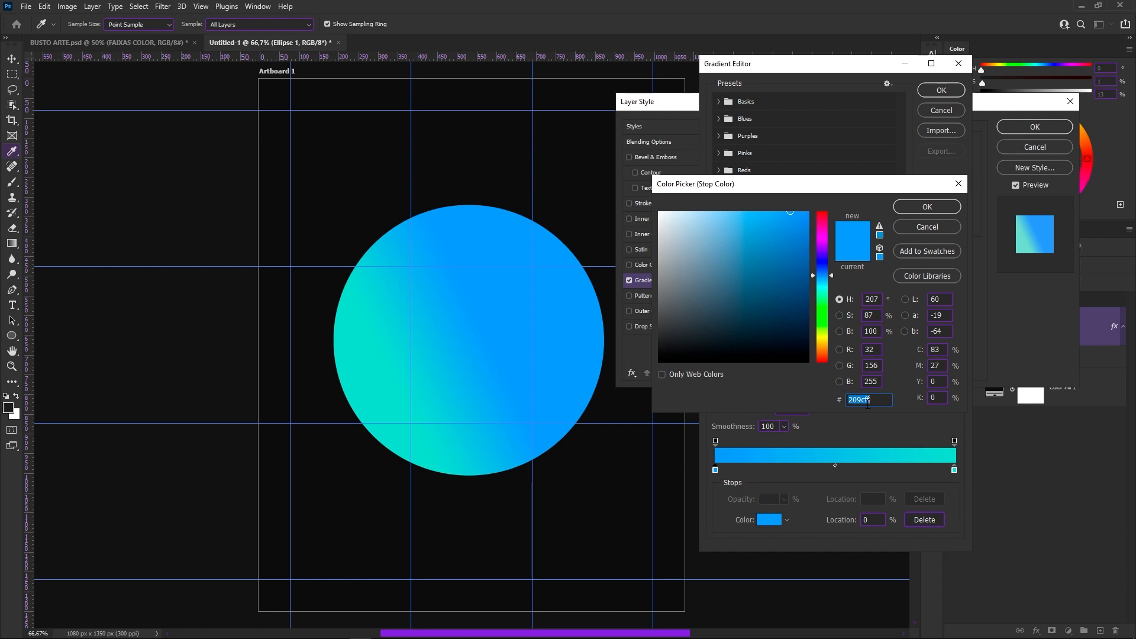
click(918, 206)
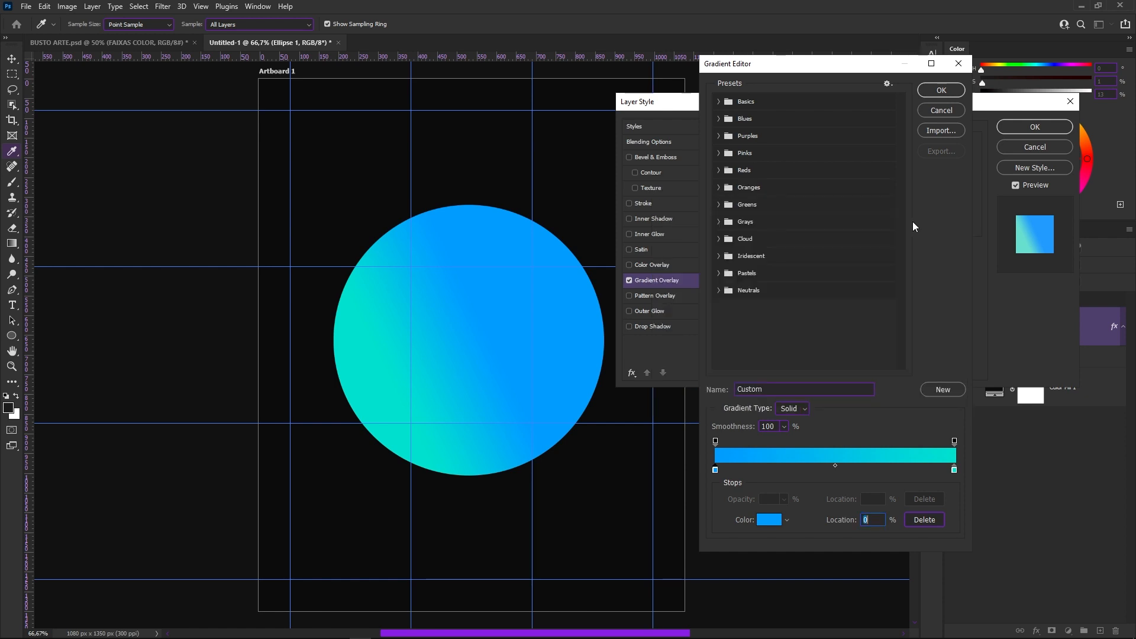
click(954, 470)
click(769, 520)
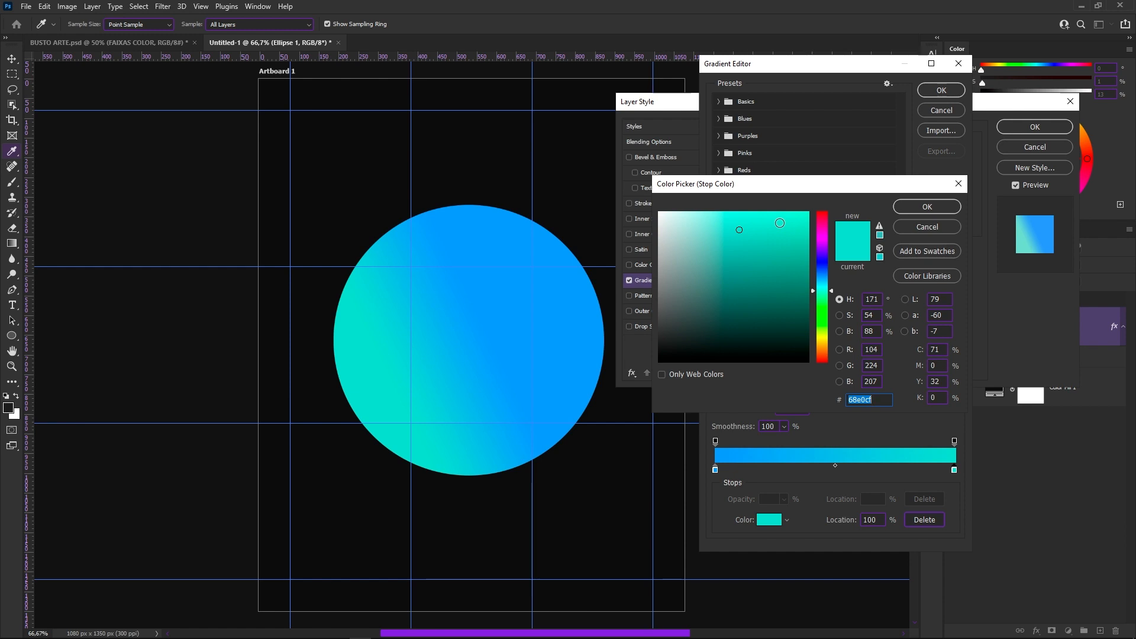
click(935, 207)
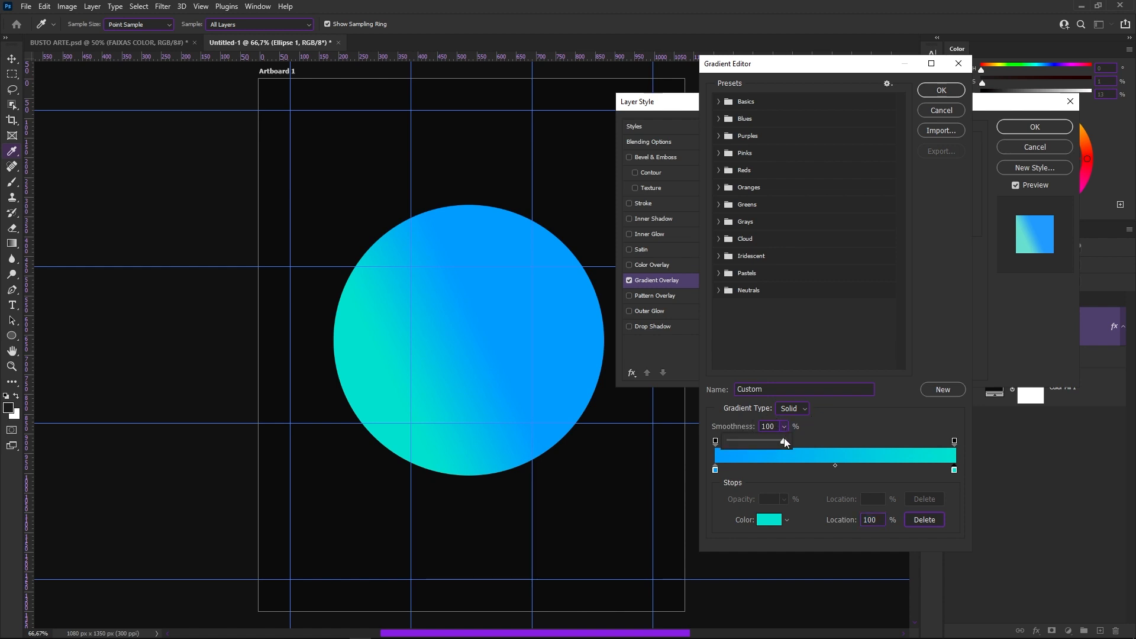
Try the Noise gradient type on the circle and switch it back to Solid
click(802, 413)
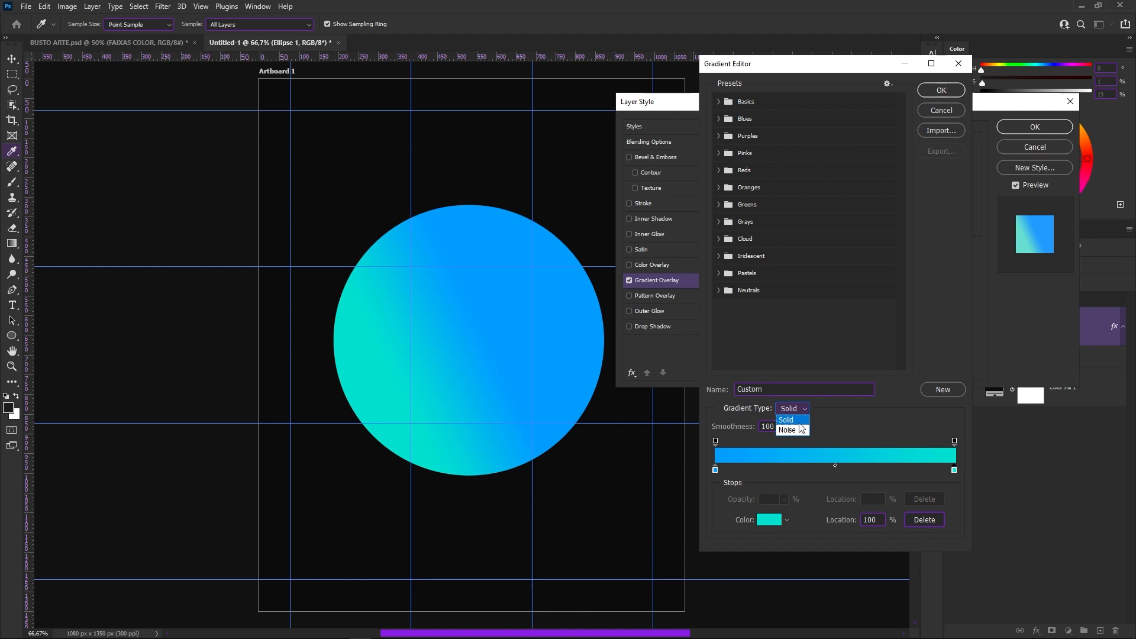
click(796, 430)
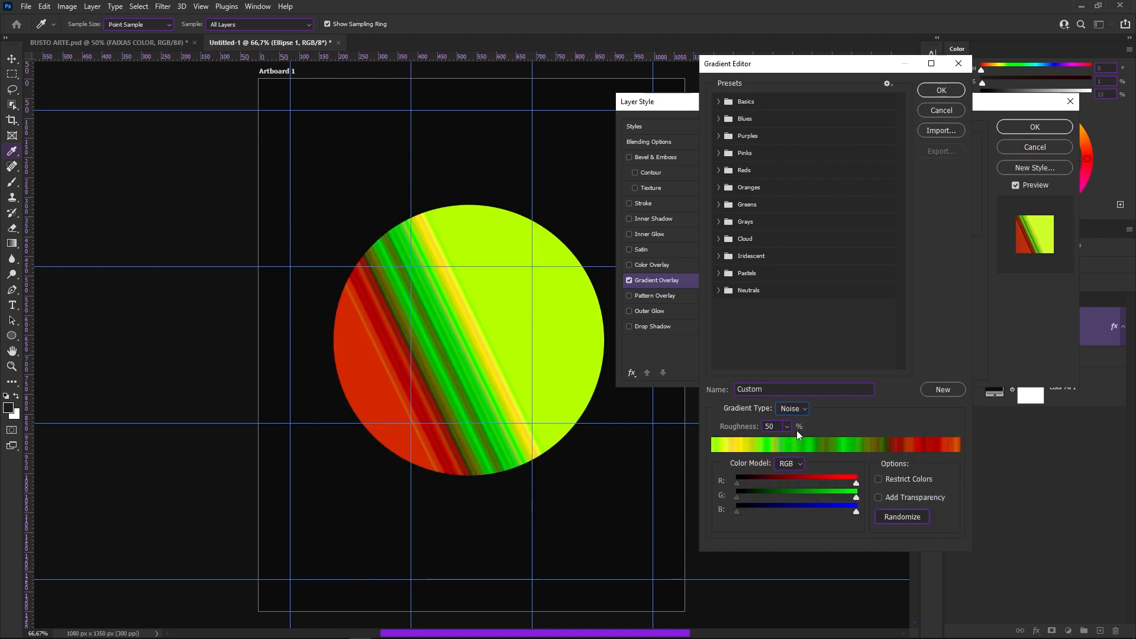
click(798, 418)
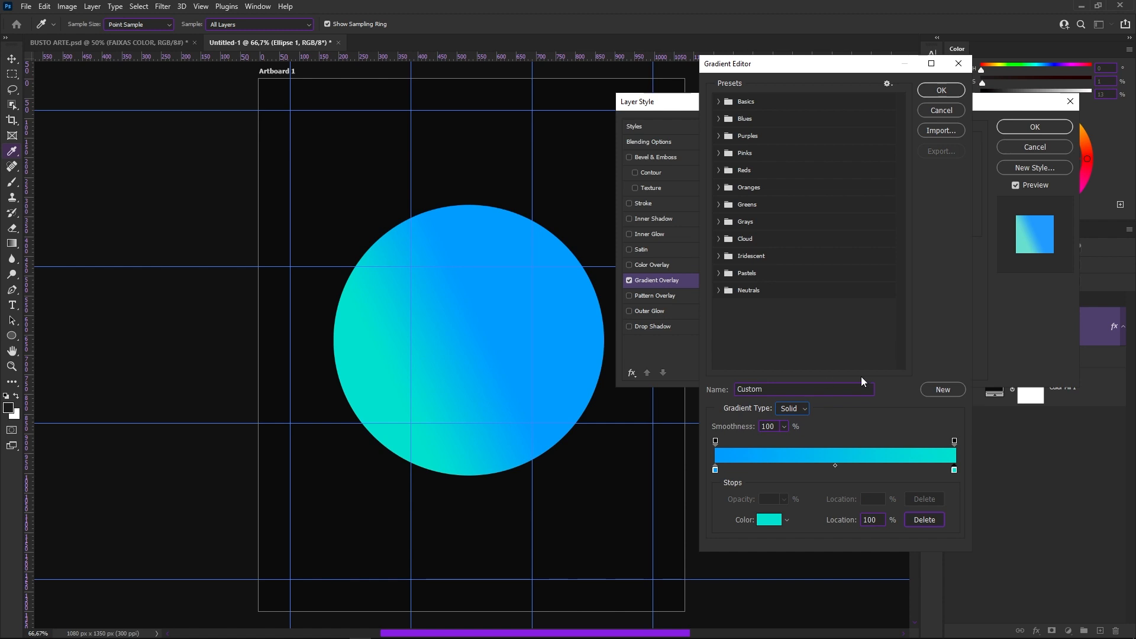
Accept the edited gradient, reverse its direction in the overlay and apply the layer style to the circle
click(941, 90)
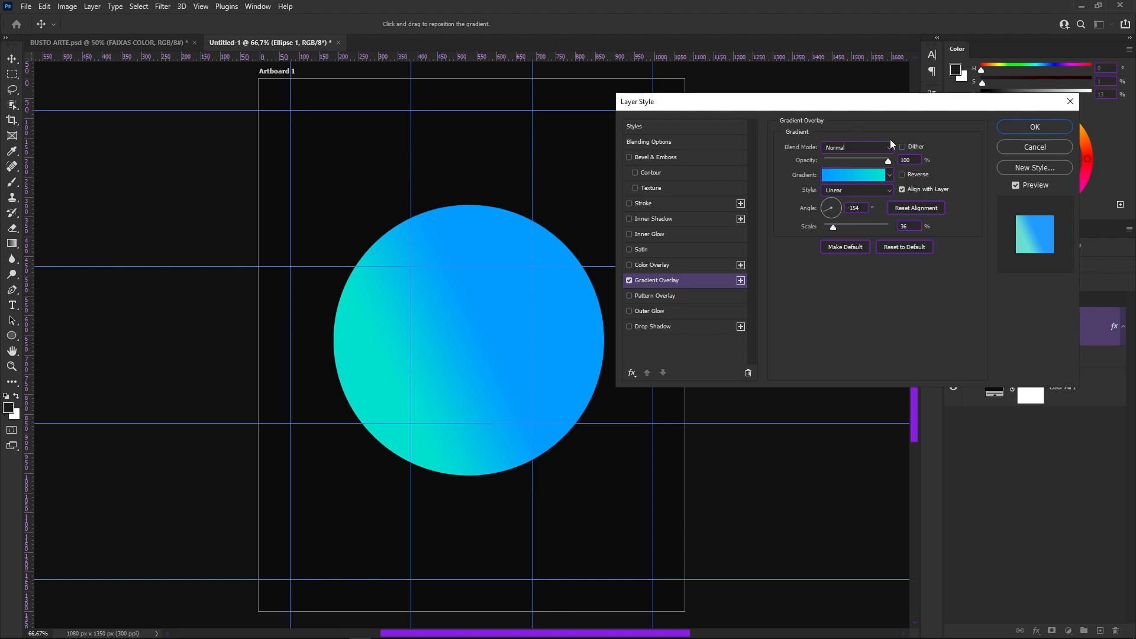
click(864, 143)
click(862, 149)
click(901, 175)
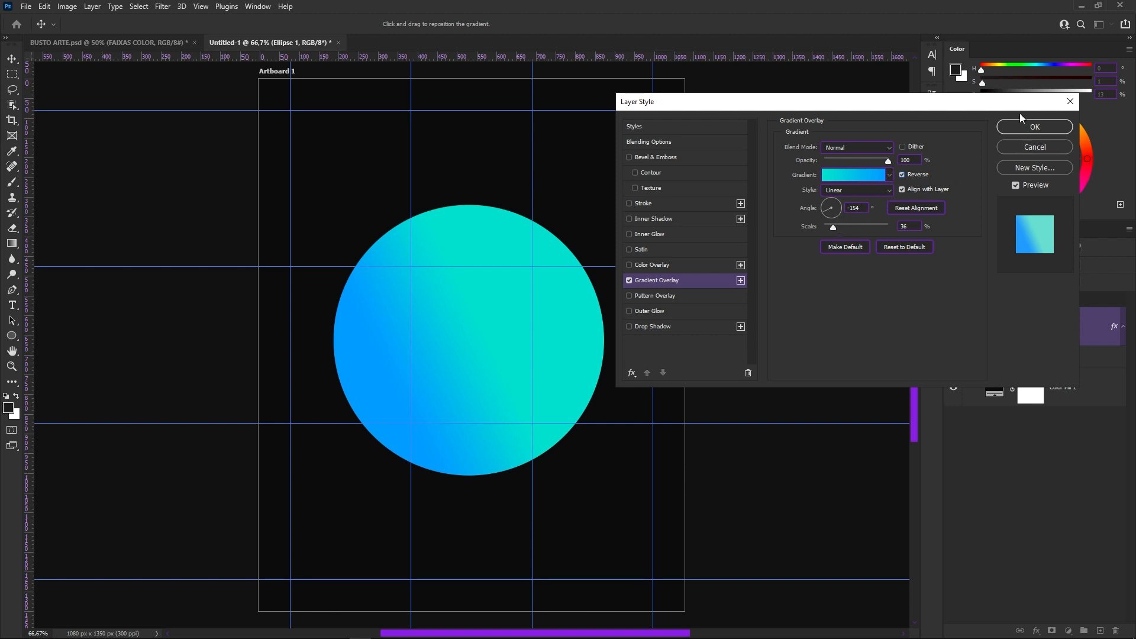
click(1023, 128)
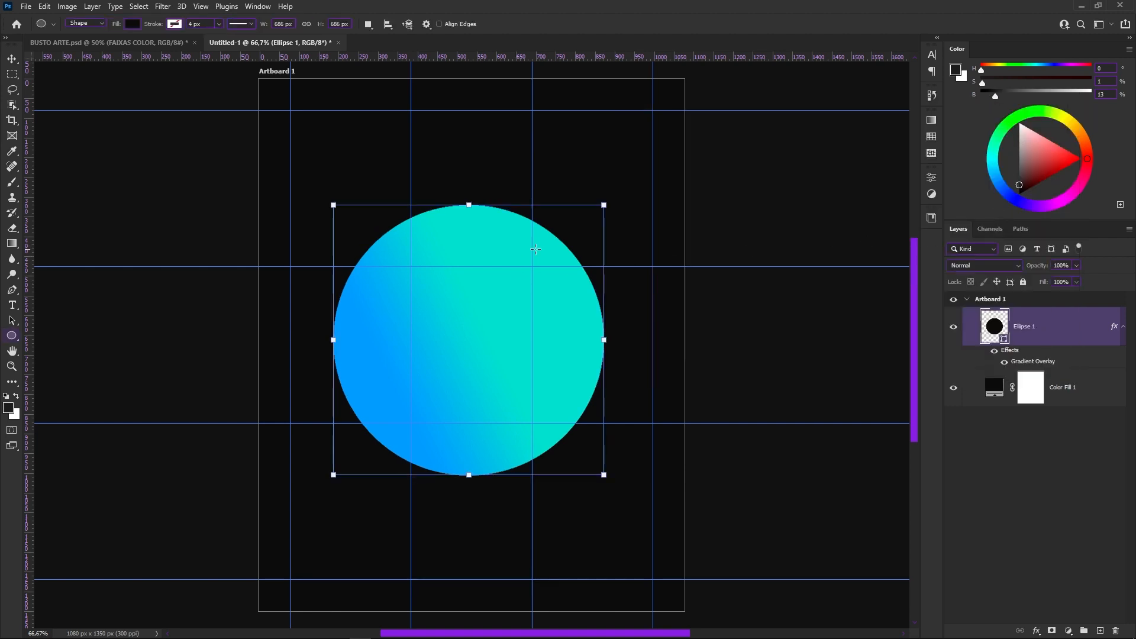
Move the gradient circle up, centered across the artboard with its lower edge on the third horizontal guide, and duplicate its layer
key(v)
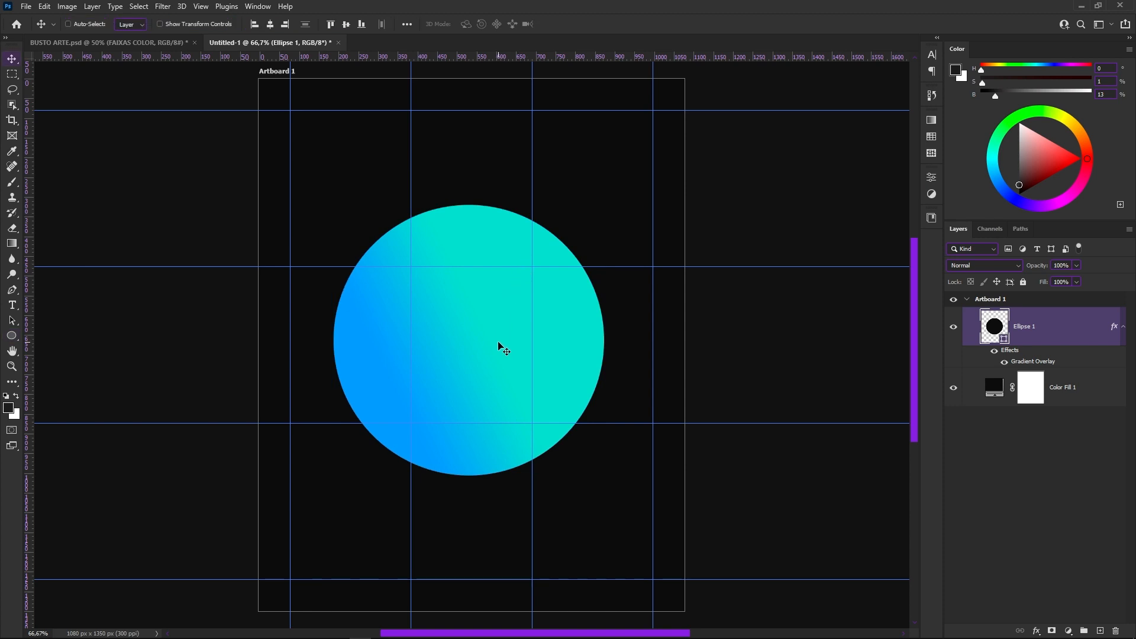
drag(489, 375, 493, 318)
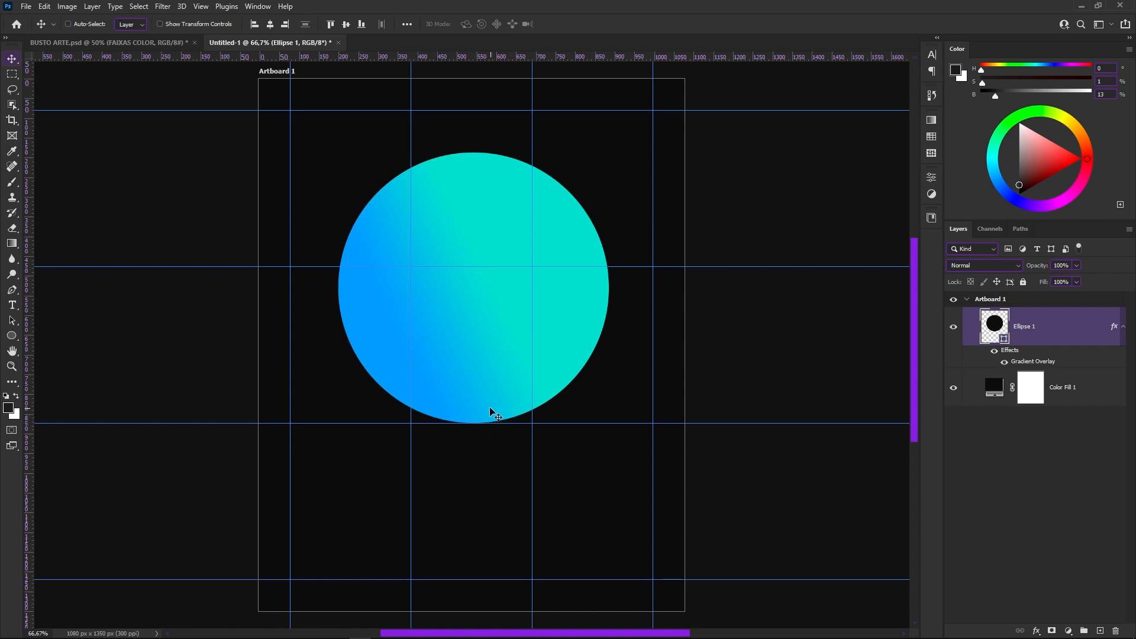
key(ctrl)
key(ctrl+j)
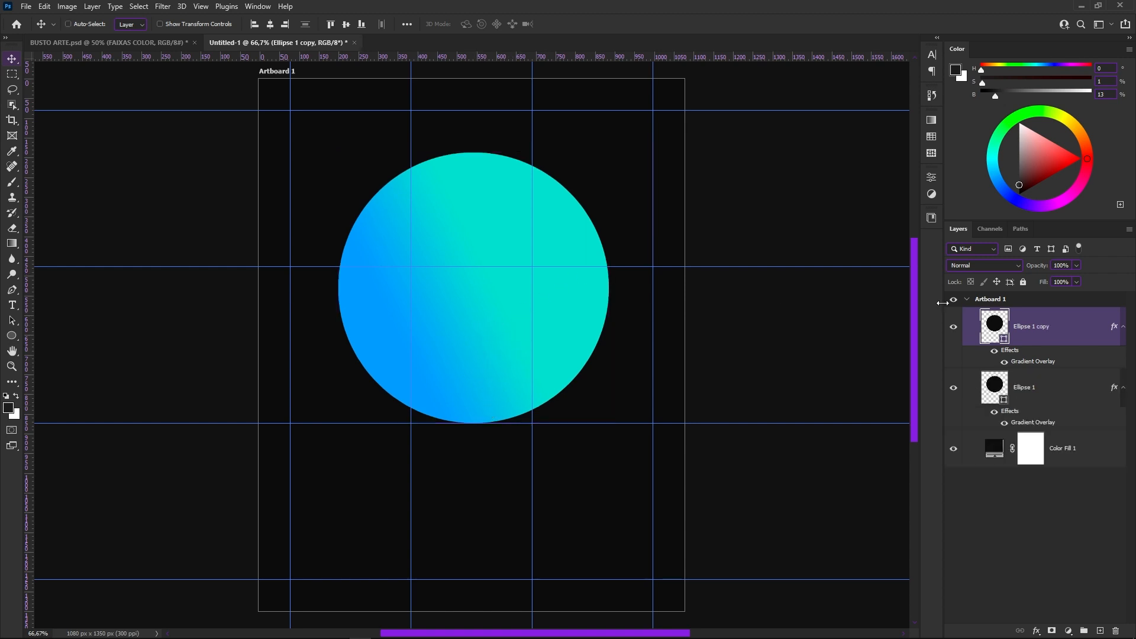
Replace the duplicated circle's Gradient Overlay with a near-black #080808 Color Overlay
double_click(1071, 339)
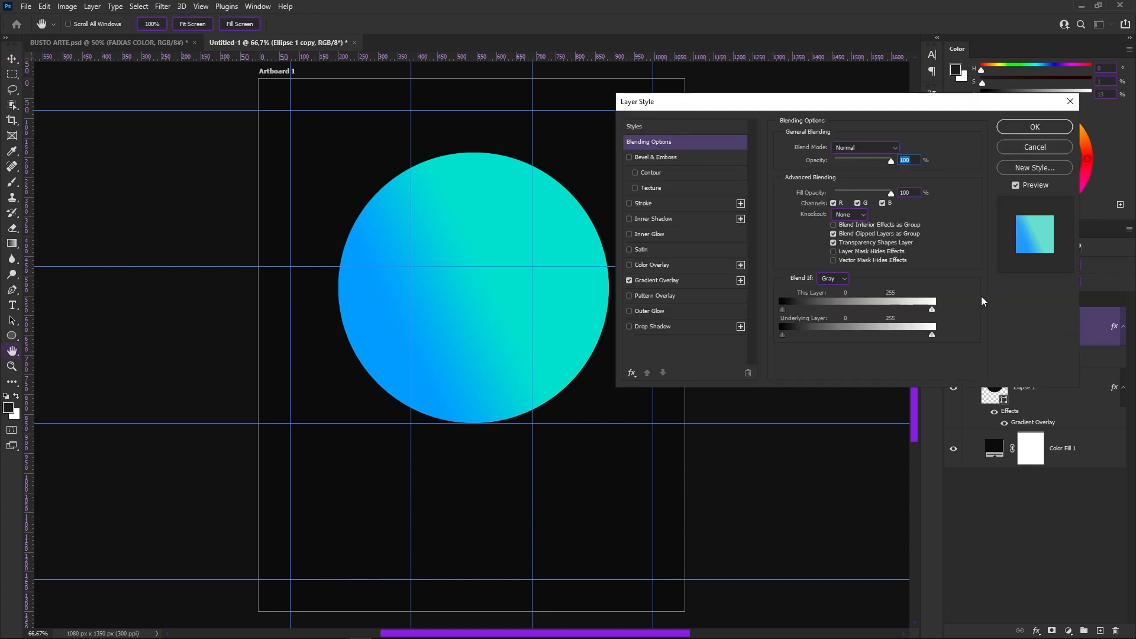
click(629, 281)
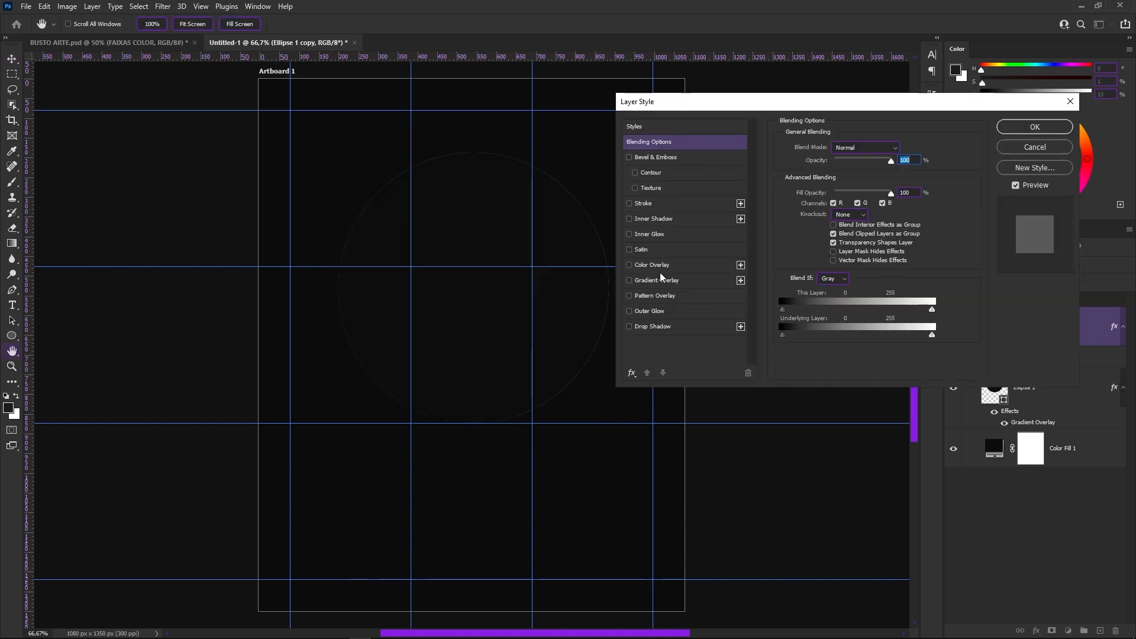
click(630, 265)
click(650, 267)
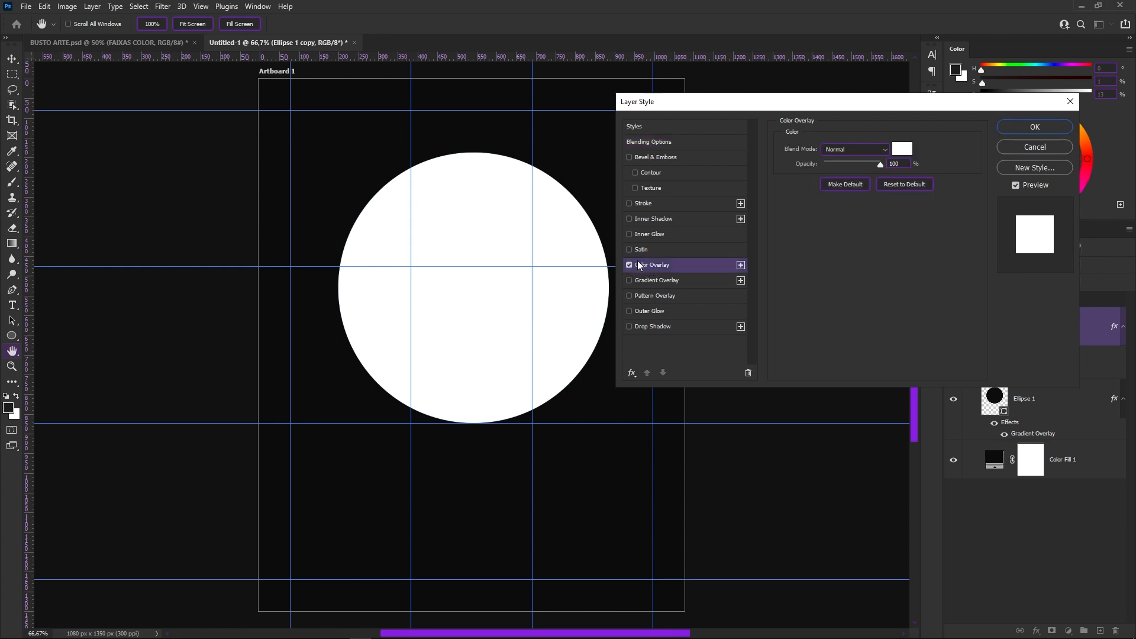
click(908, 152)
click(659, 357)
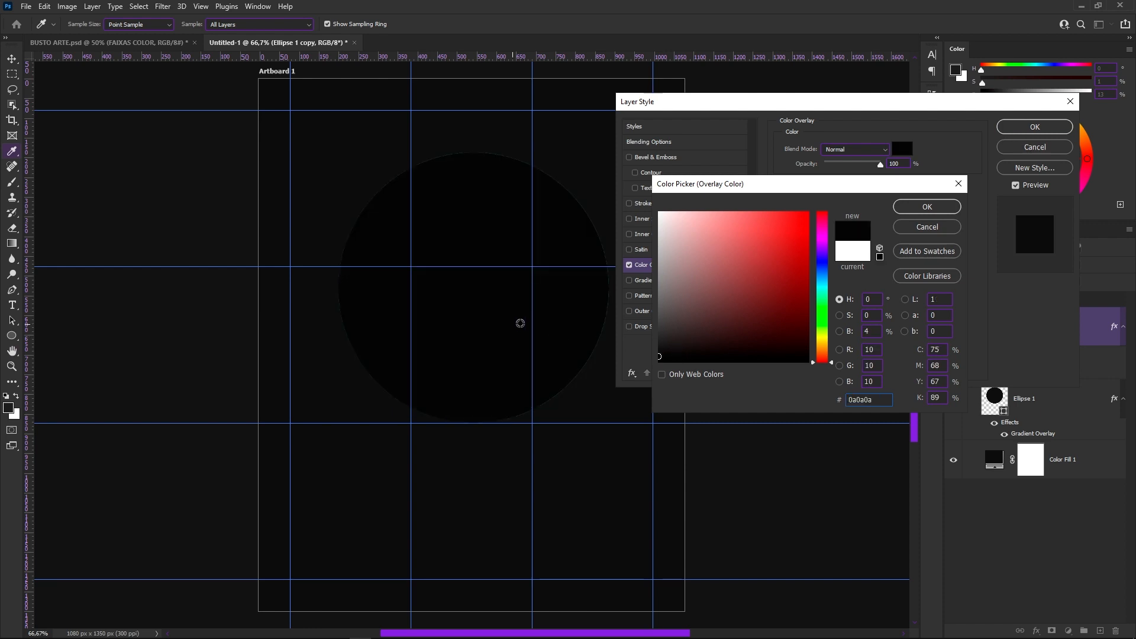
click(656, 357)
click(655, 358)
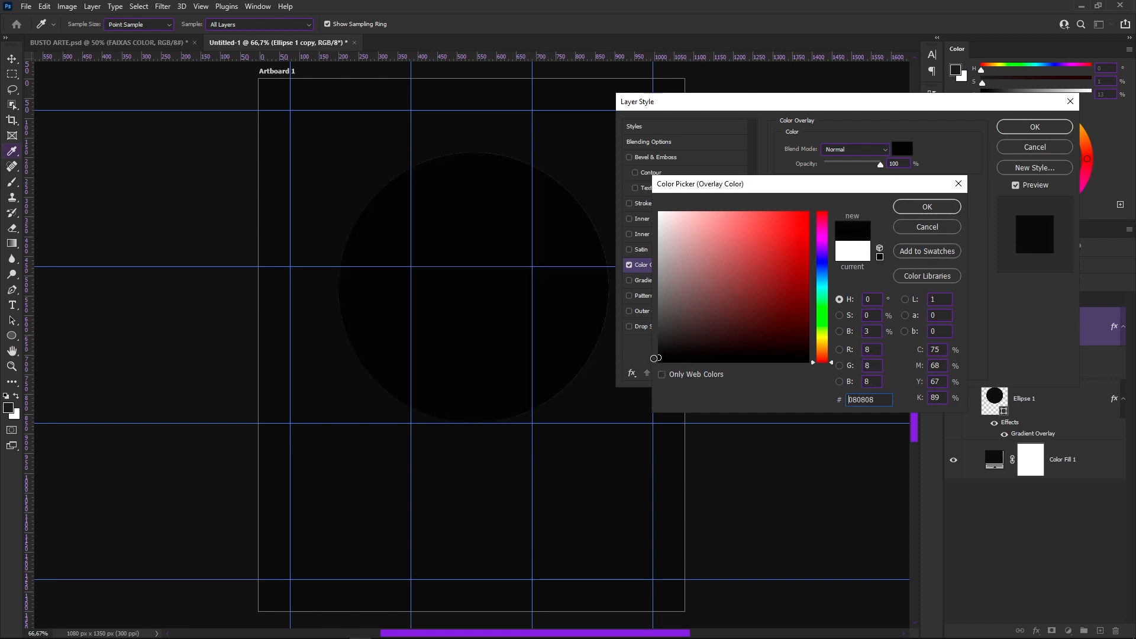
click(912, 207)
click(1034, 127)
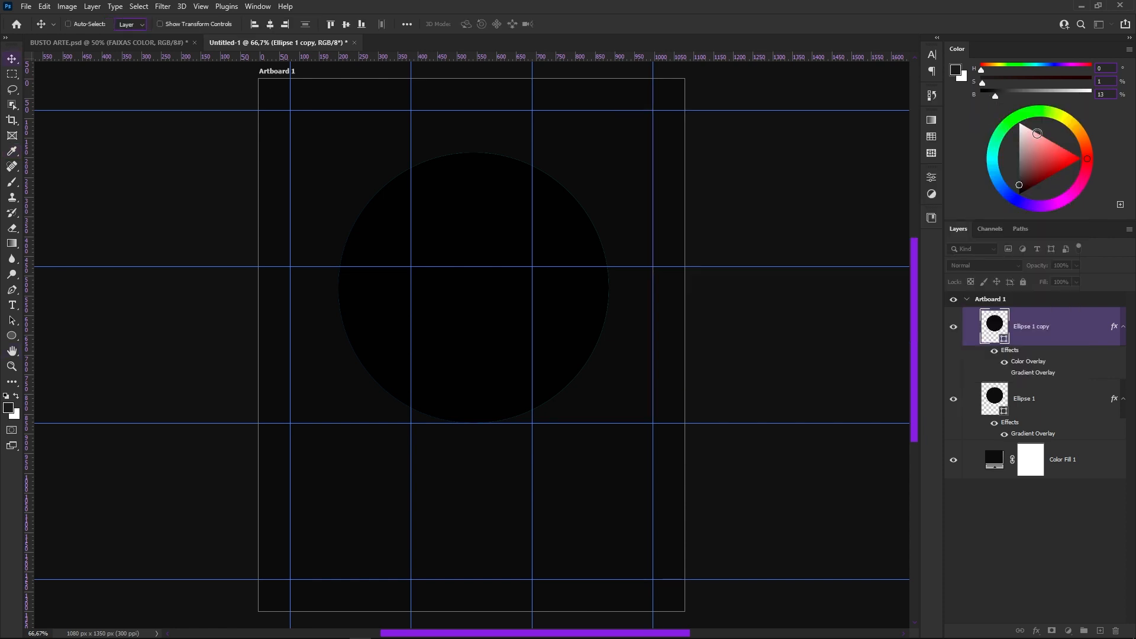
Move the dark circle straight down so it leaves a crescent of the gradient circle uncovered above it
drag(489, 300, 497, 342)
drag(497, 352, 497, 362)
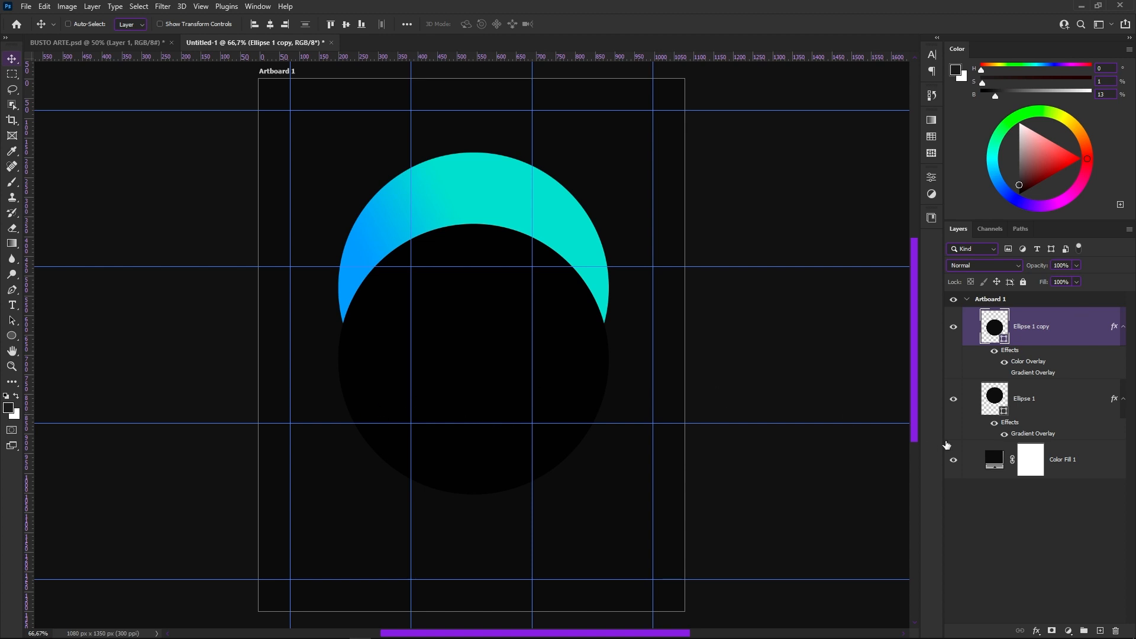
Group both circle layers with the color fill layer and name the group FUNDO
shift+click(1094, 470)
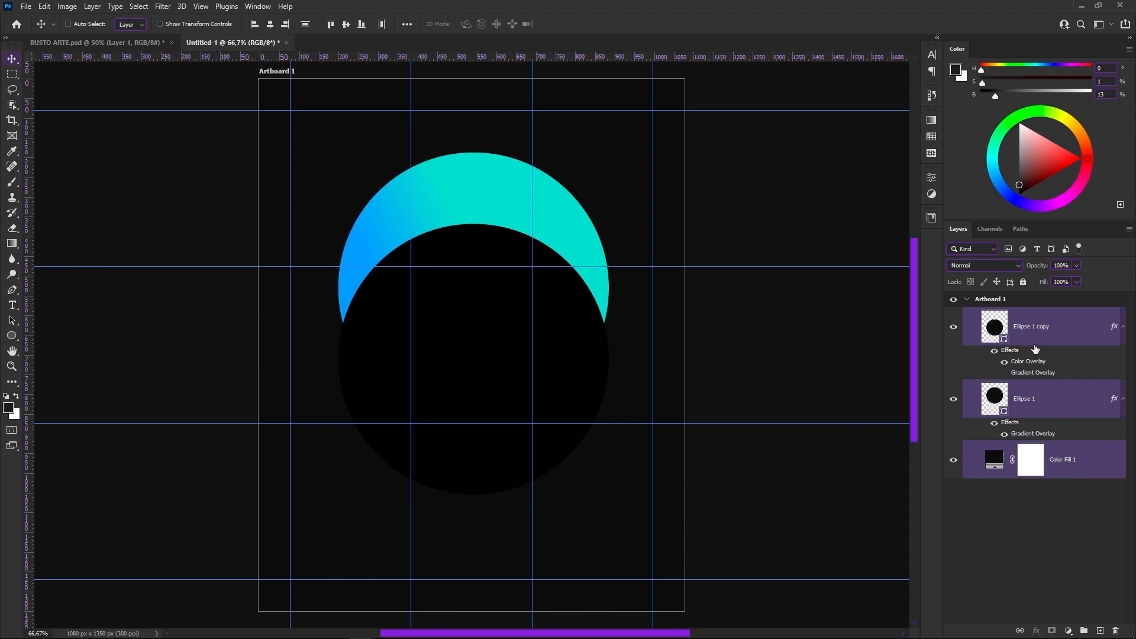
key(ctrl+g)
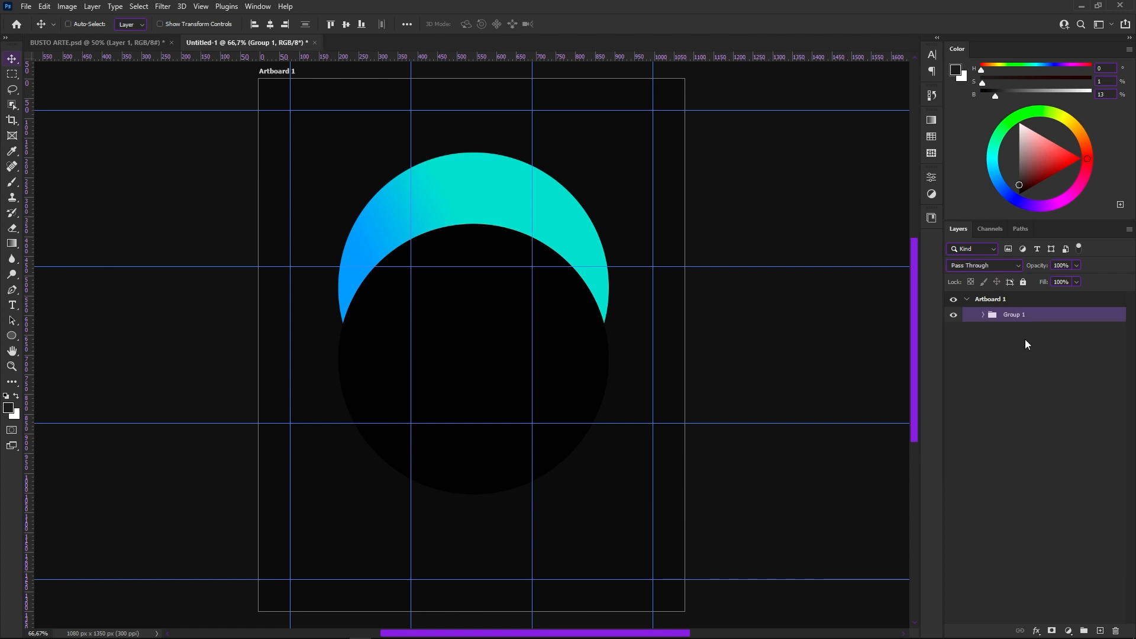
double_click(1013, 317)
text(FUNDO)
key(Return)
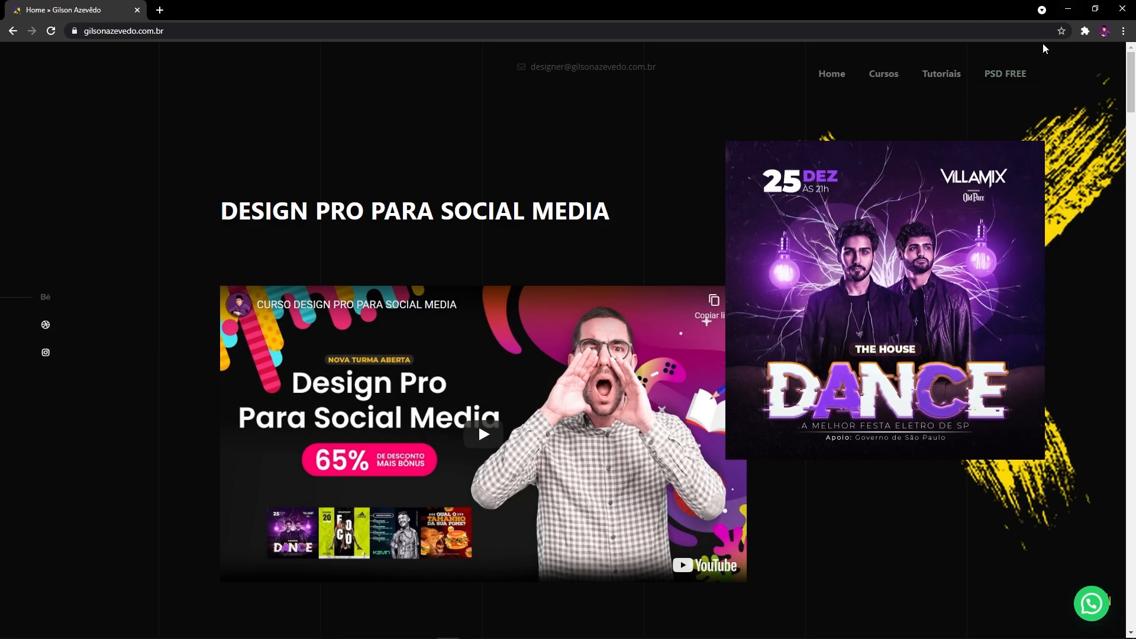
Look through the Design Pro para Social Media course page in the browser, down to the carousel of sample artworks
scroll(947, 148, down, 2)
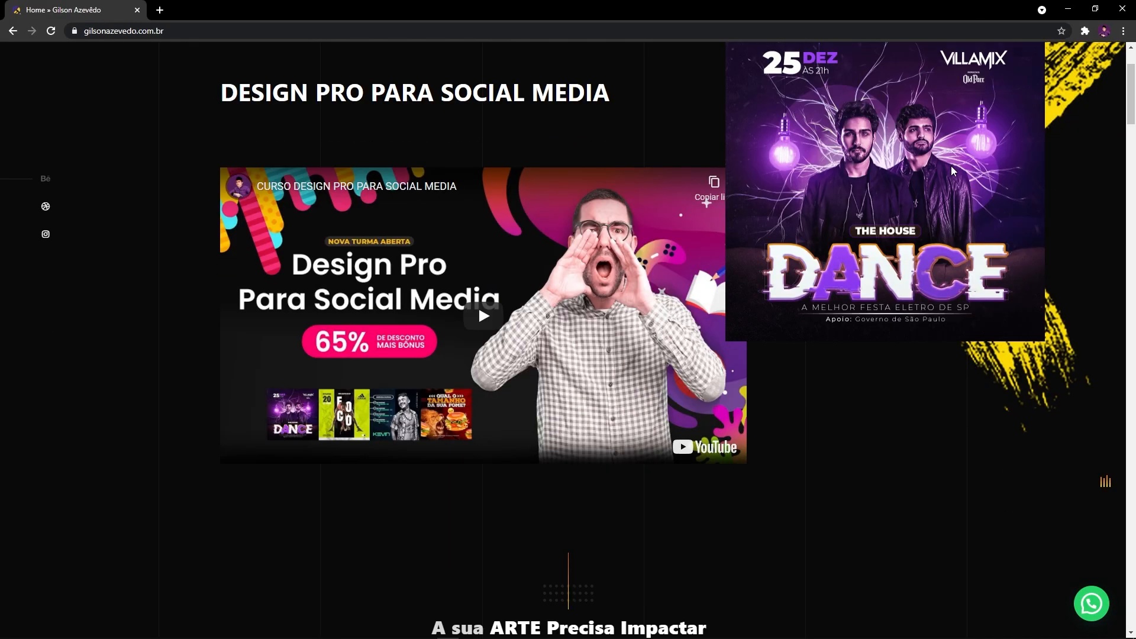
scroll(950, 165, down, 6)
scroll(951, 167, down, 8)
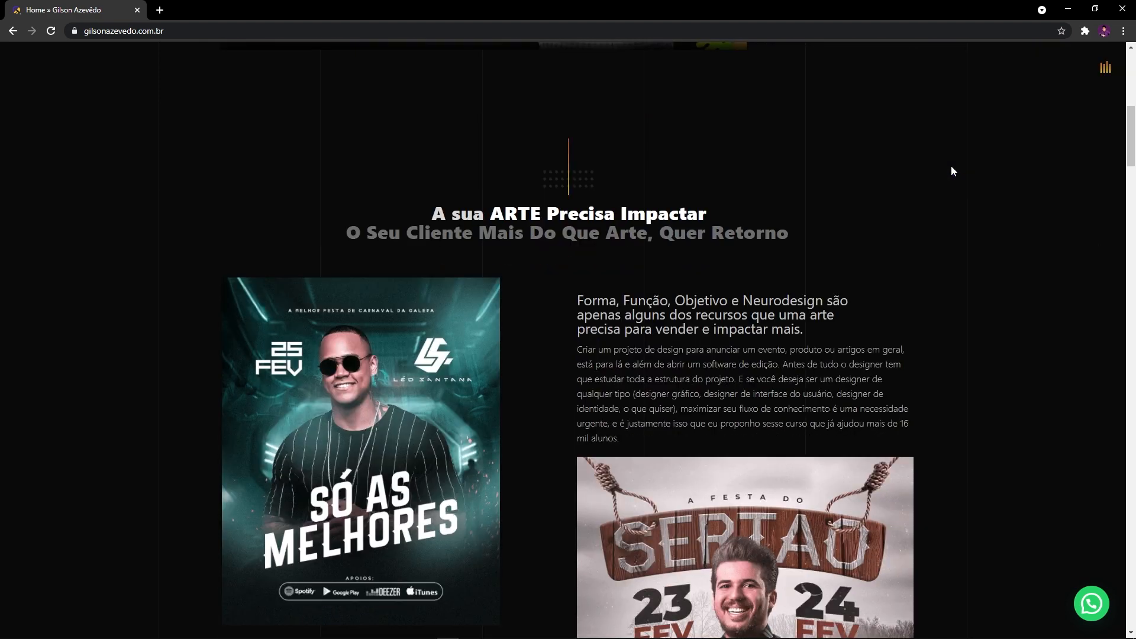
scroll(952, 175, down, 10)
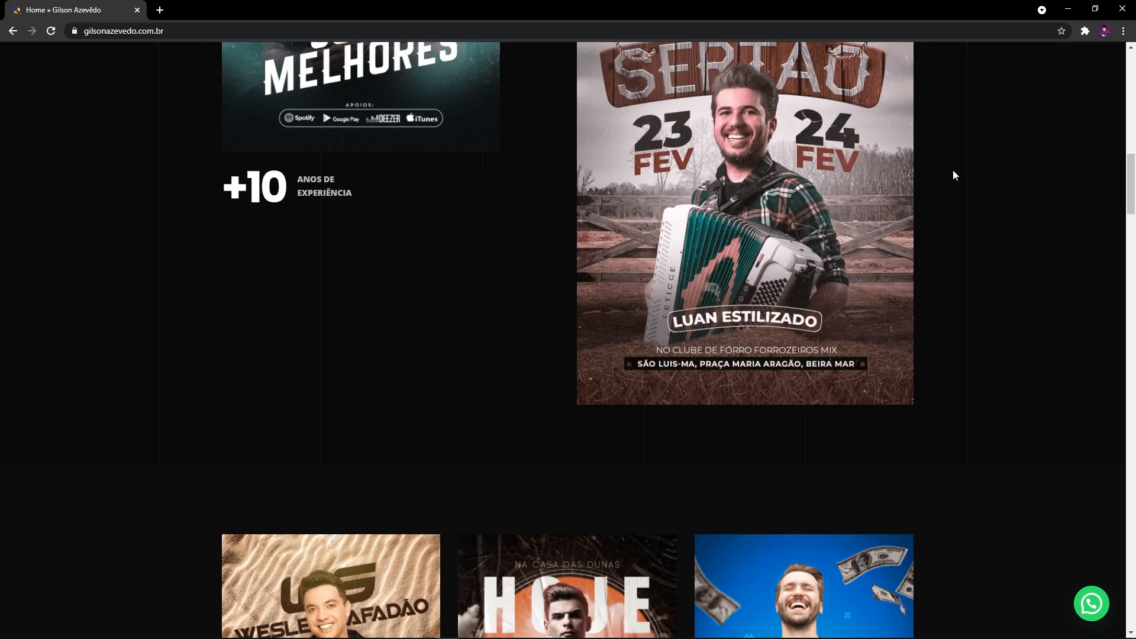
scroll(952, 175, down, 12)
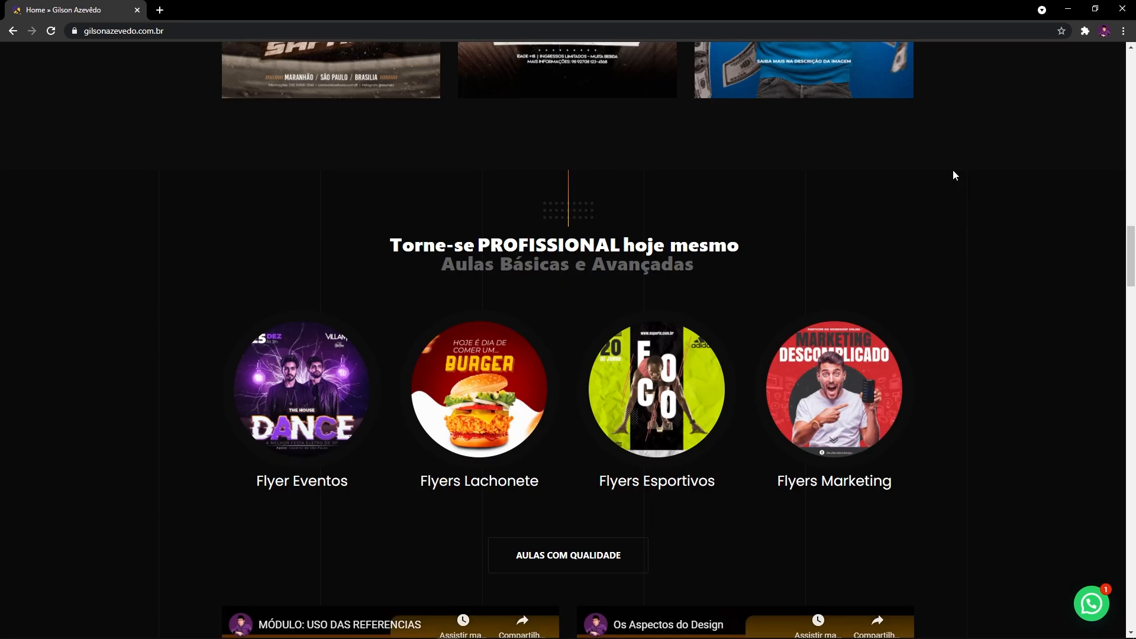
scroll(953, 175, down, 8)
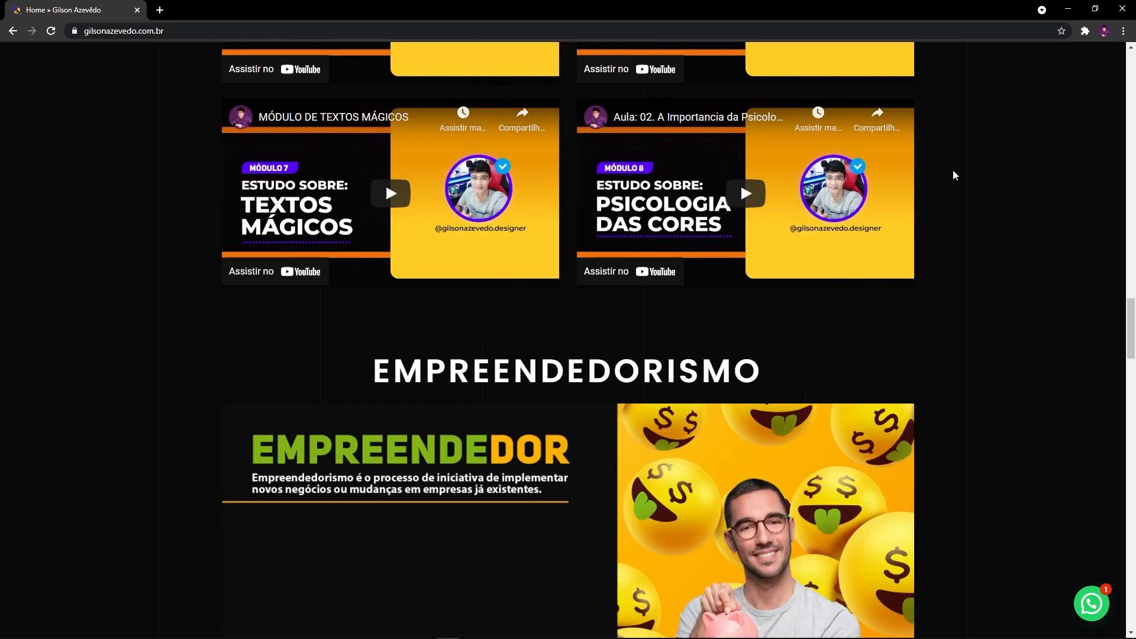
scroll(953, 175, down, 3)
scroll(953, 175, down, 5)
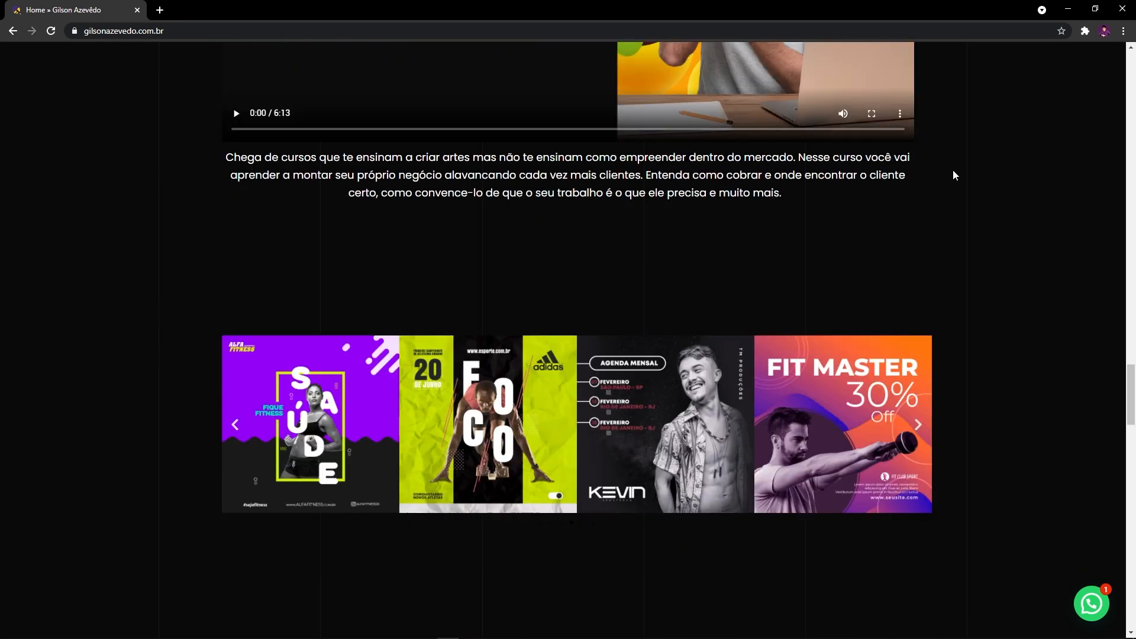
Look through the rest of the course page, from the student testimonials down to the offer countdown and promotion
scroll(949, 187, down, 3)
scroll(949, 188, down, 8)
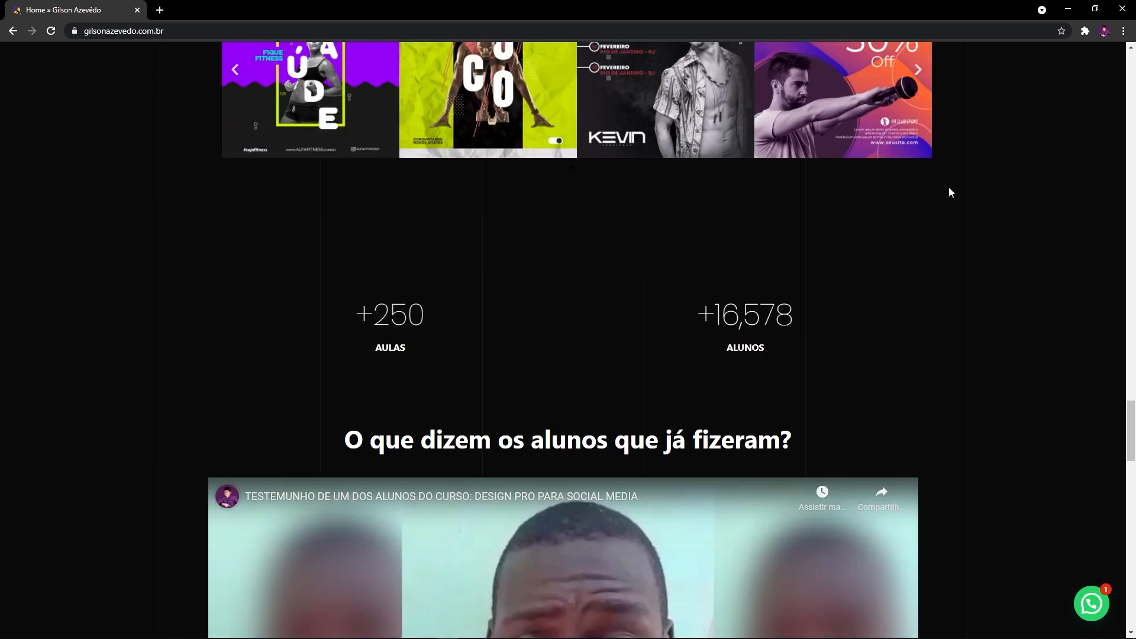
scroll(942, 199, down, 5)
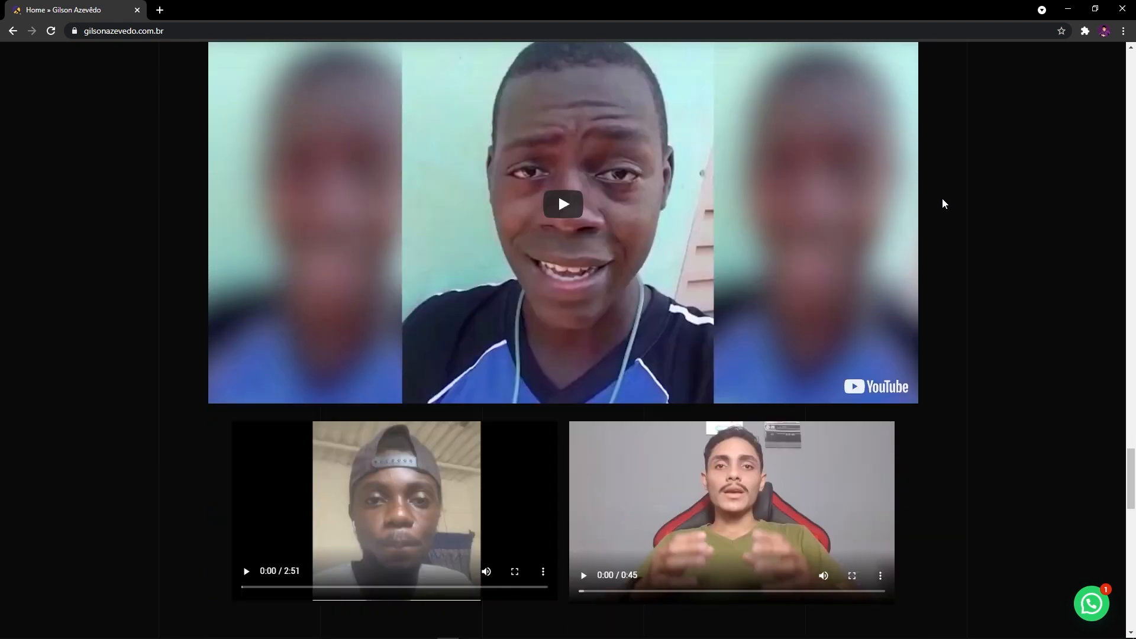
scroll(942, 198, down, 4)
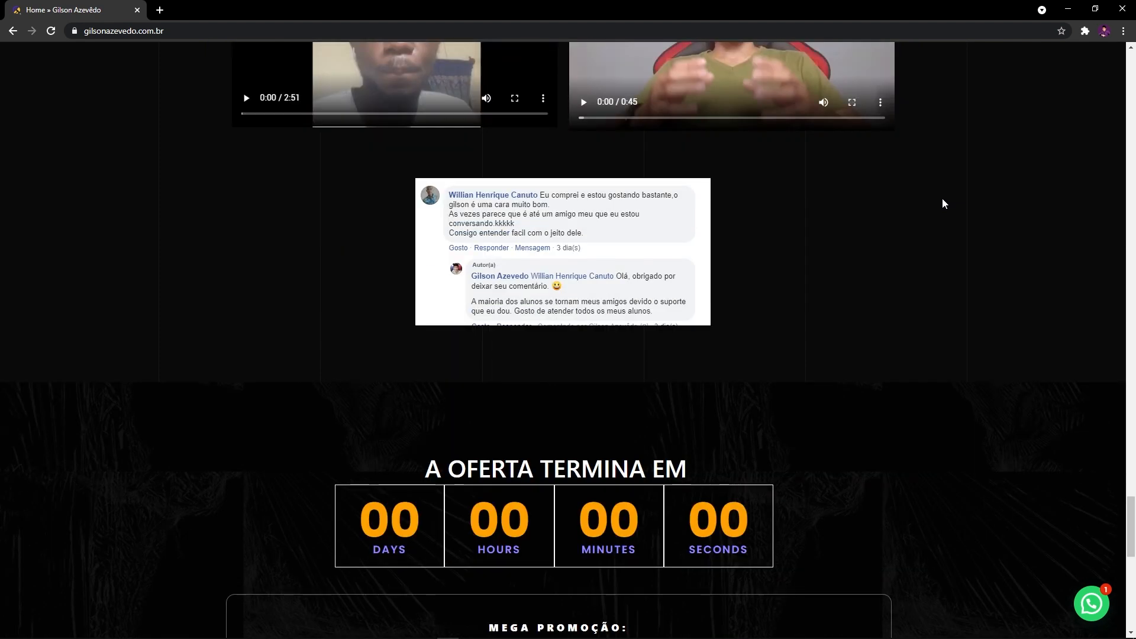
scroll(942, 198, down, 4)
scroll(942, 204, down, 2)
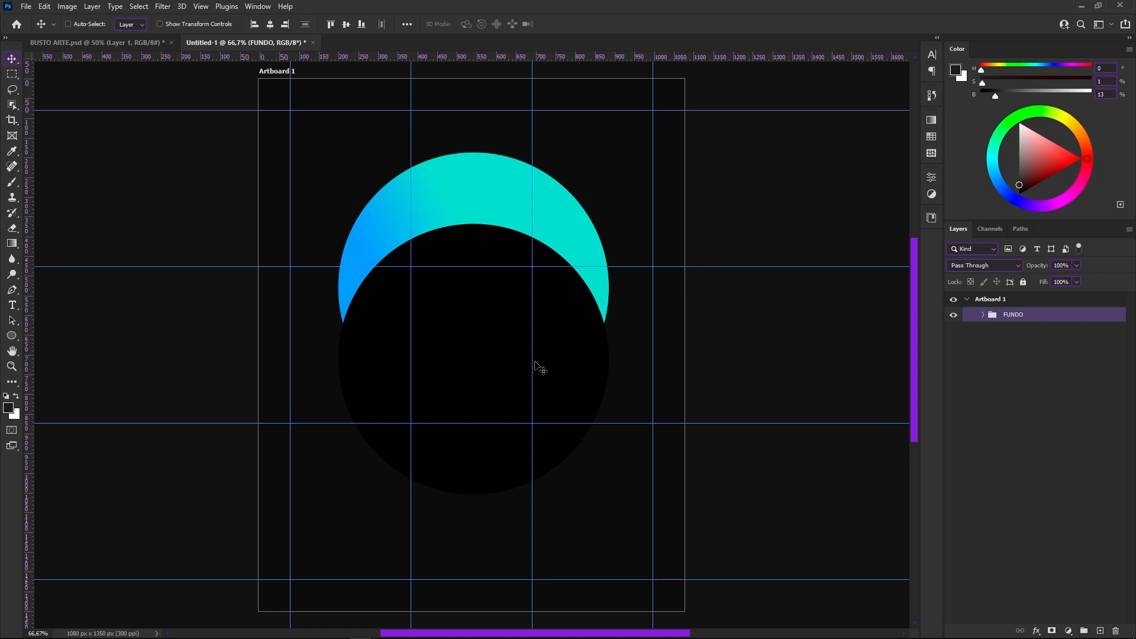
Place the bust image Layer-1.png from the Nova pasta folder into the poster document
click(426, 629)
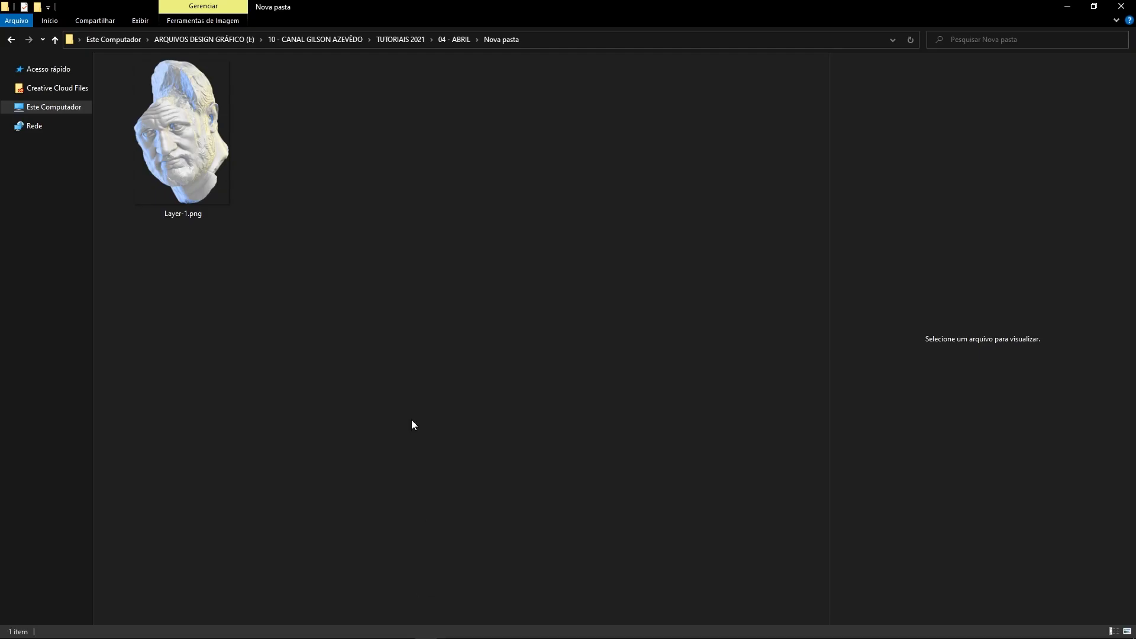
click(182, 123)
drag(181, 150, 550, 233)
Scale the placed bust down proportionally and position it over the dark circle, with its head just below the gradient crescent
drag(647, 80, 630, 97)
key(ctrl+z)
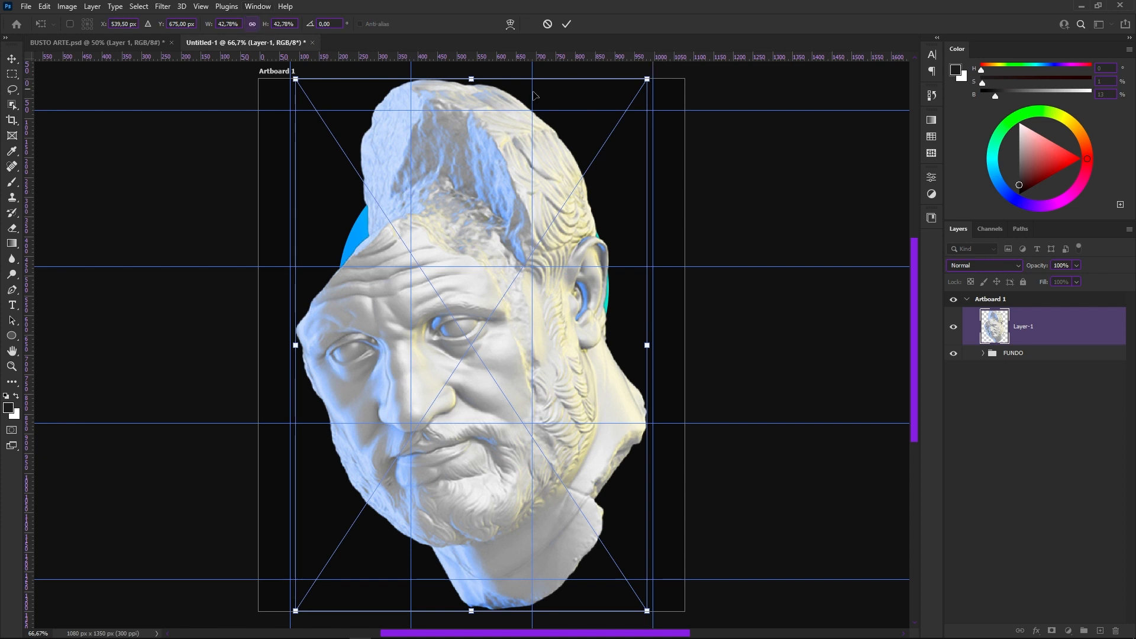
drag(647, 79, 603, 146)
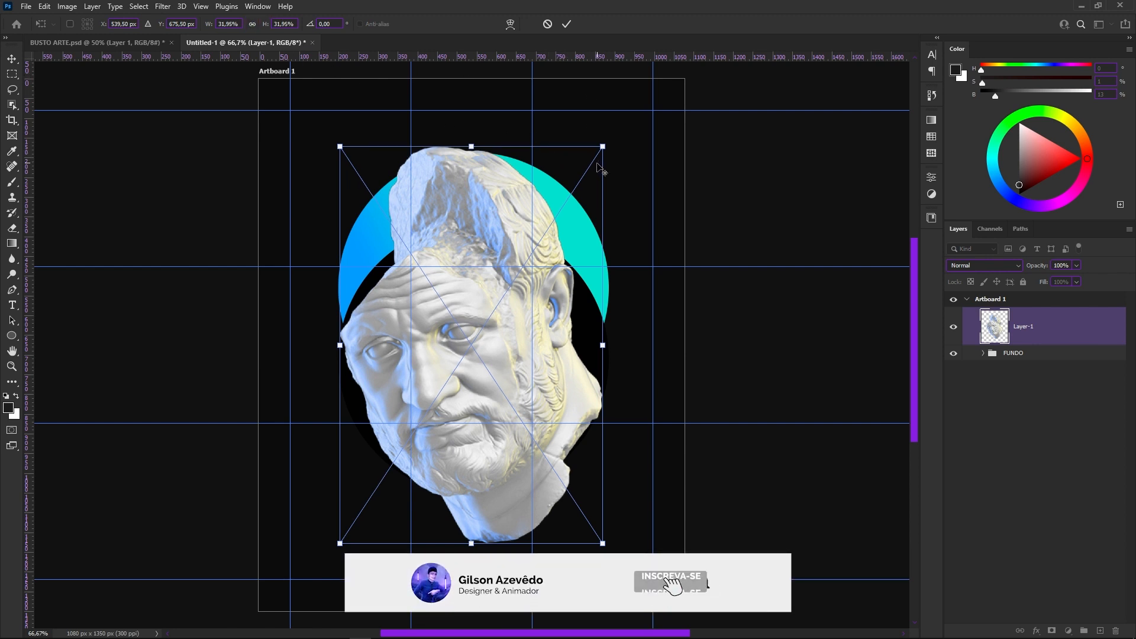
drag(603, 146, 577, 199)
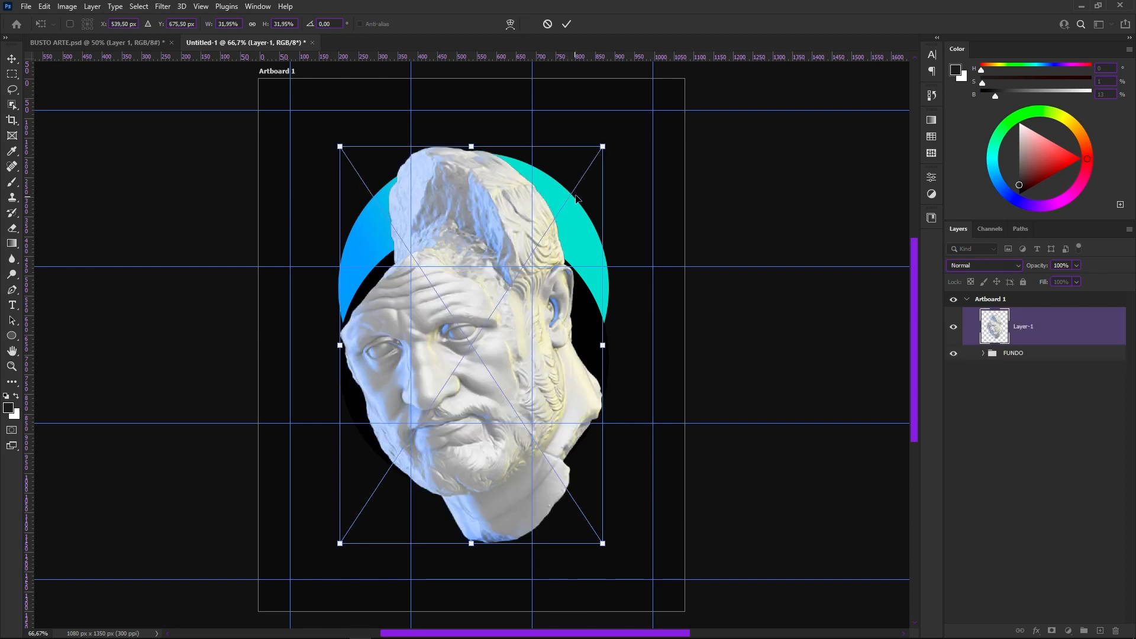
click(252, 24)
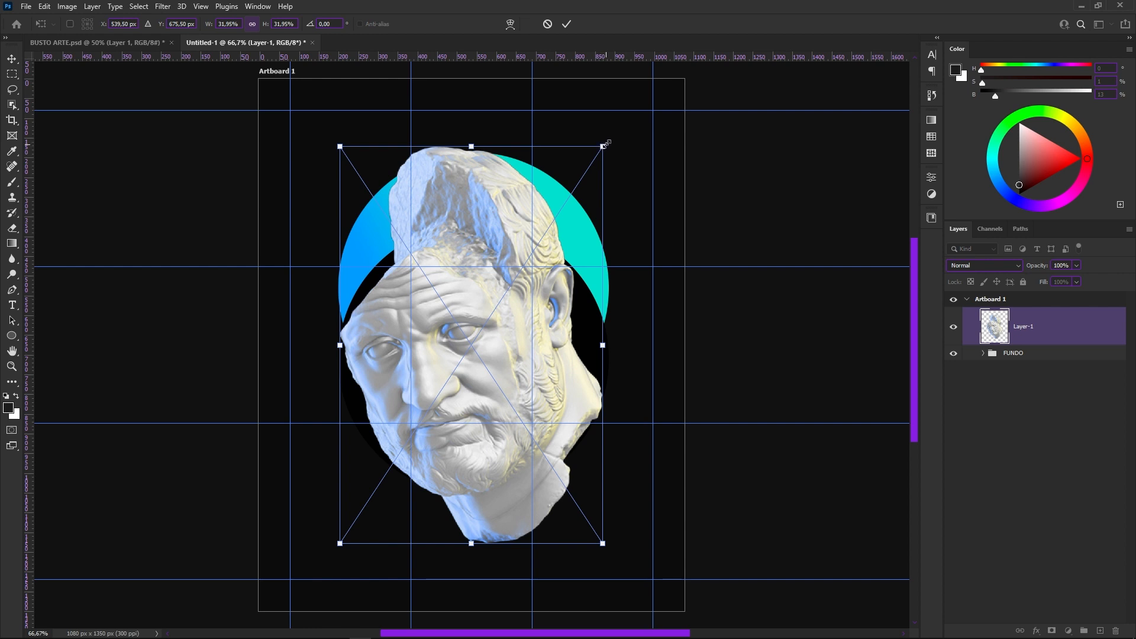
drag(604, 145, 550, 204)
drag(502, 328, 489, 368)
drag(549, 256, 582, 229)
key(Return)
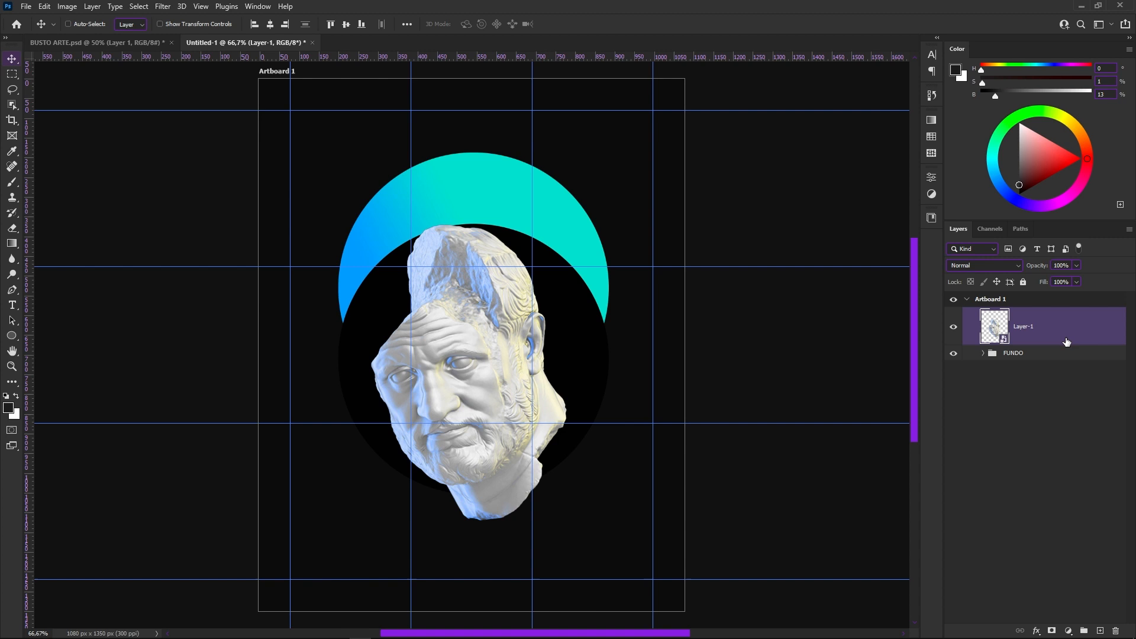
Put the bust layer in a group named BUSTO and collapse the group
key(ctrl+g)
double_click(1019, 318)
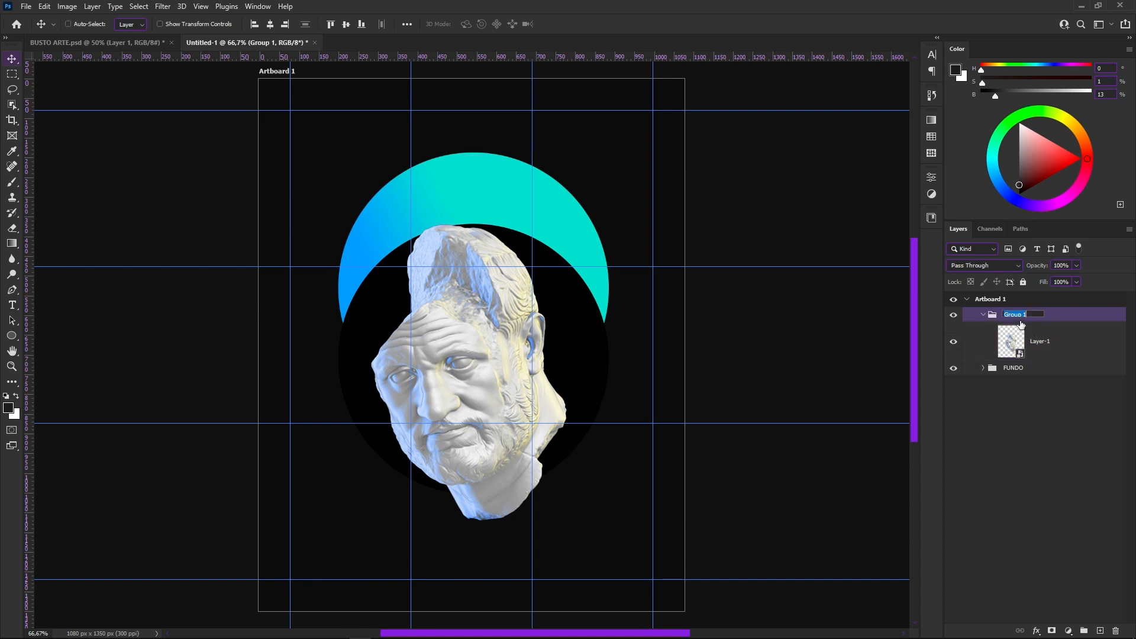
text(BUSTO)
key(Return)
click(983, 315)
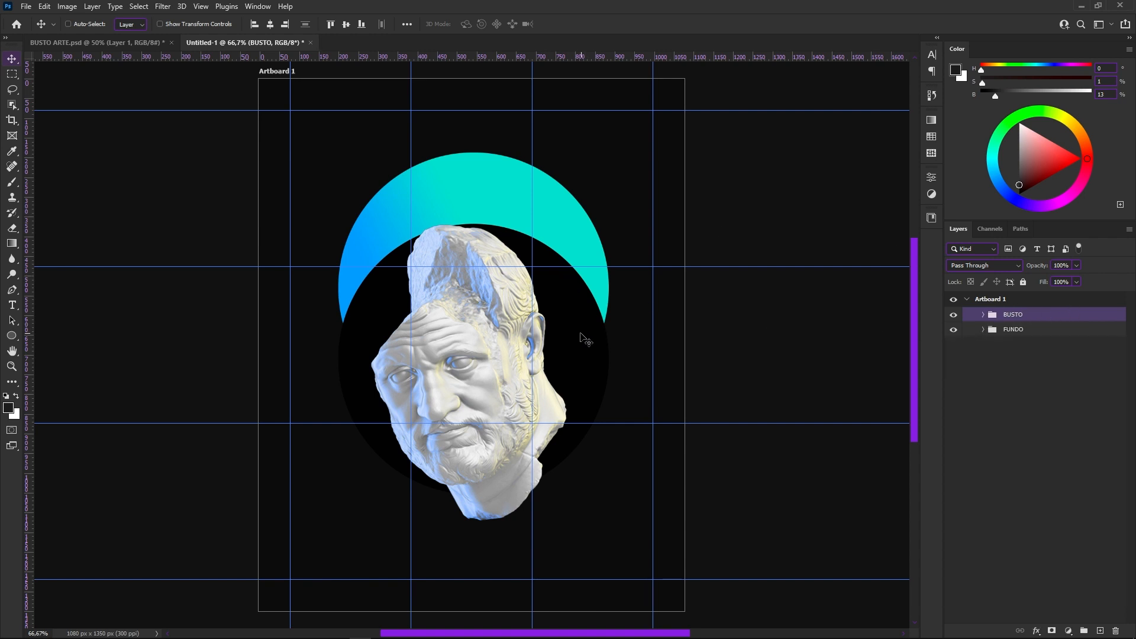
Duplicate the dark circle from the FUNDO group and place the copy between the BUSTO and FUNDO groups
click(983, 335)
click(983, 330)
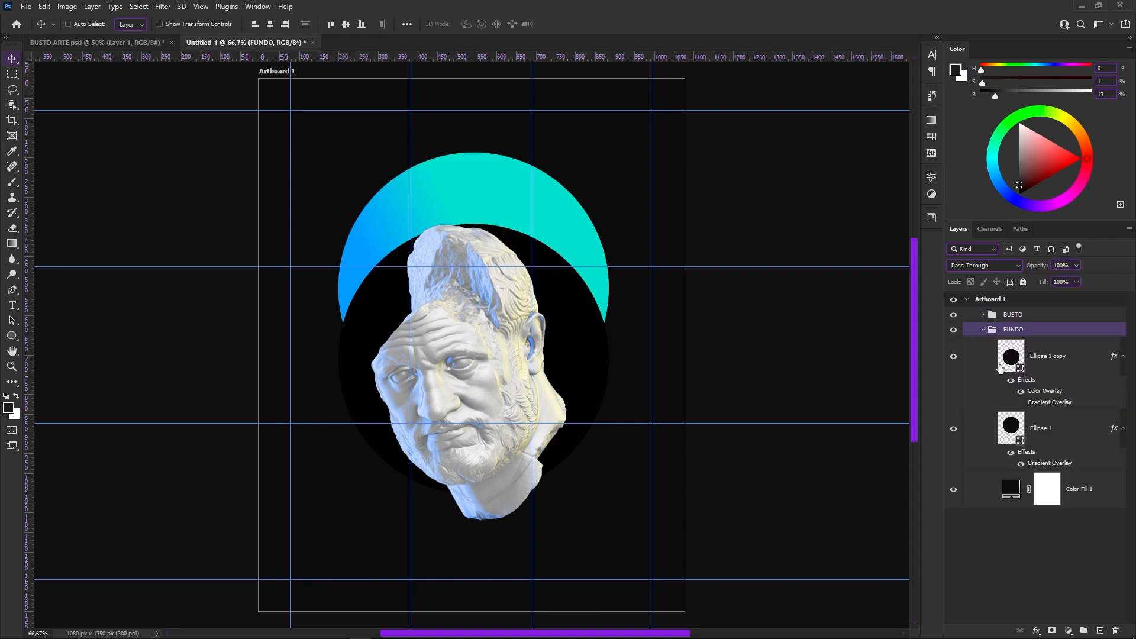
click(978, 368)
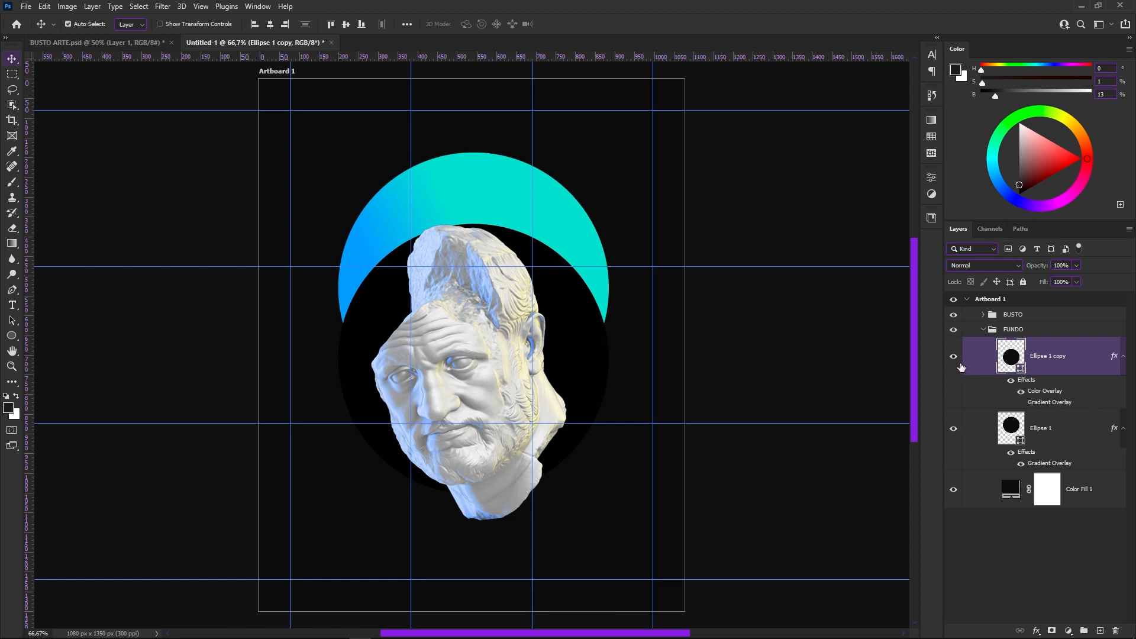
key(ctrl+j)
drag(1039, 382, 1017, 332)
click(983, 403)
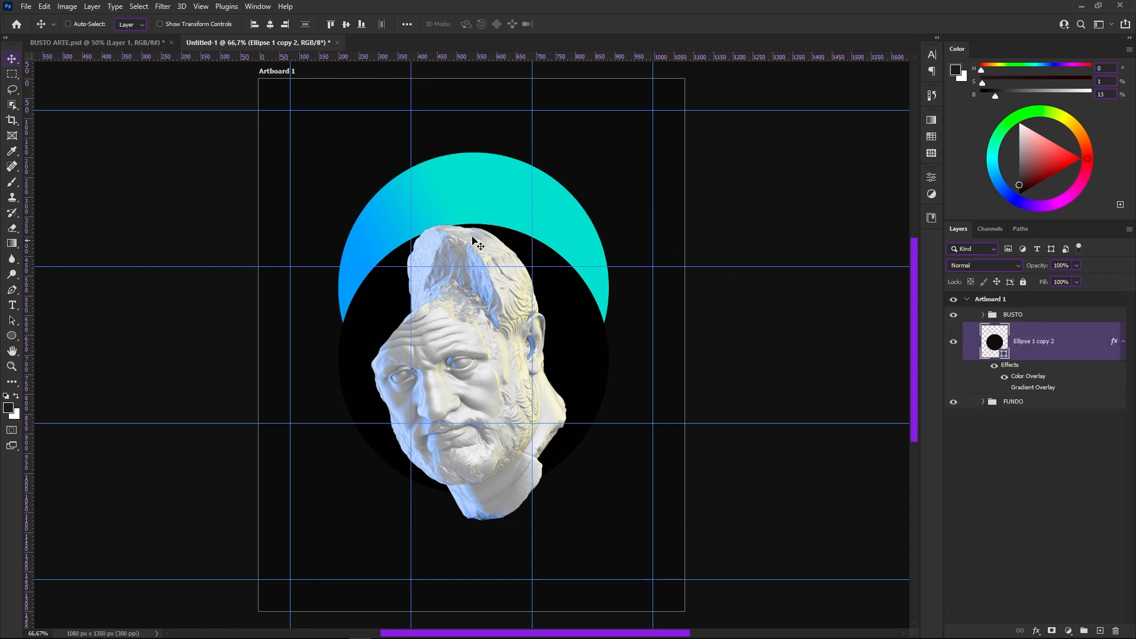
Remove the fill of the duplicated circle and give it a white stroke
click(15, 336)
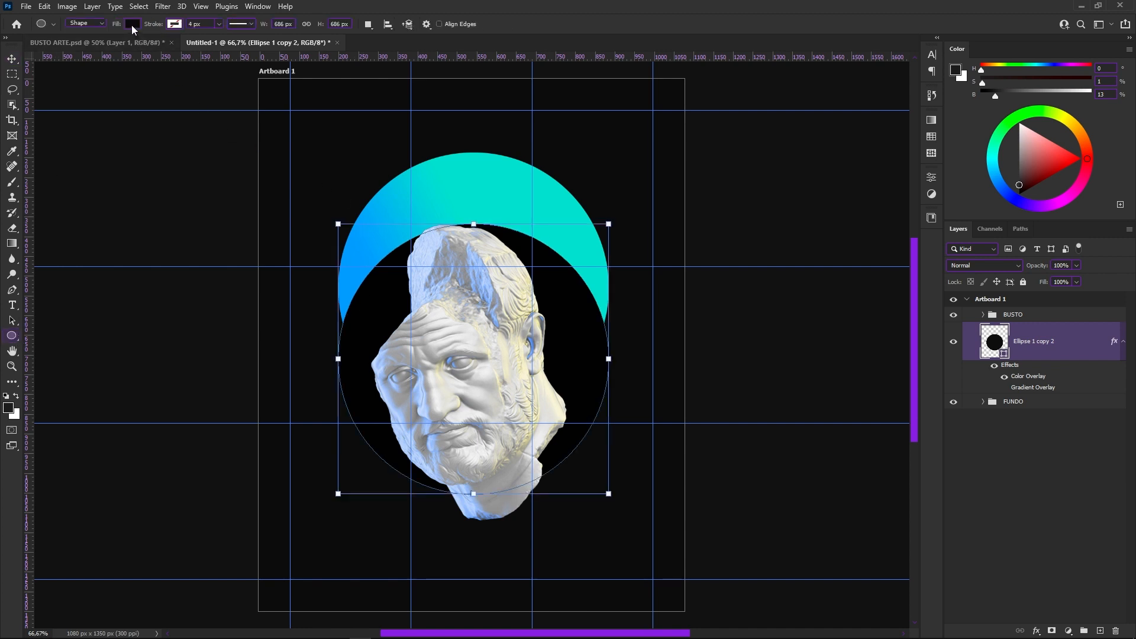
click(132, 25)
click(63, 47)
click(172, 25)
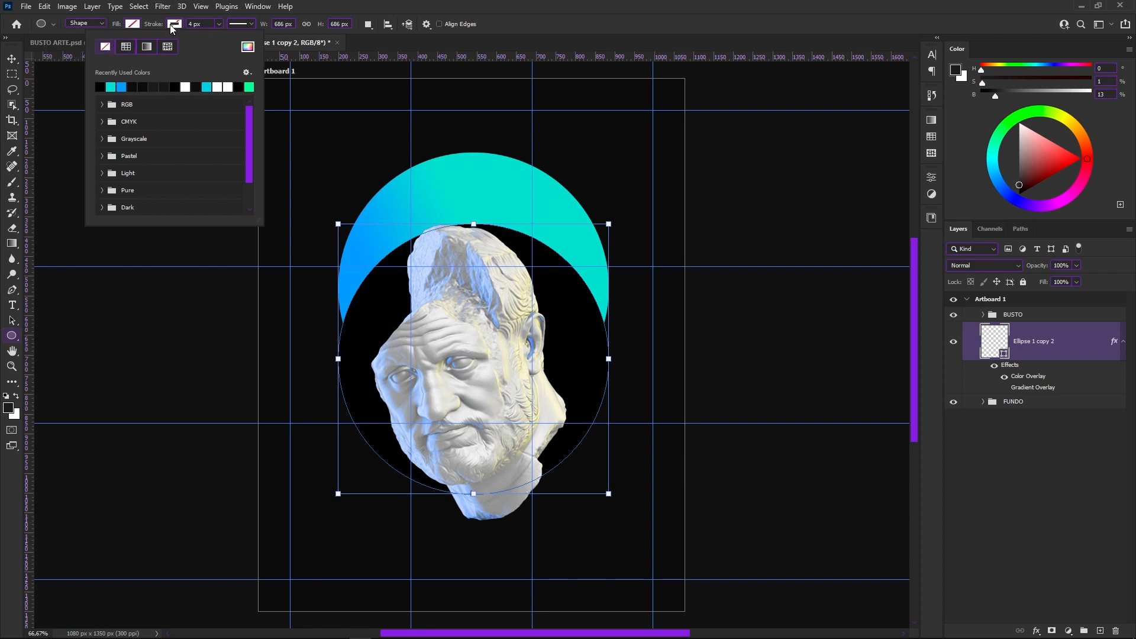
click(185, 87)
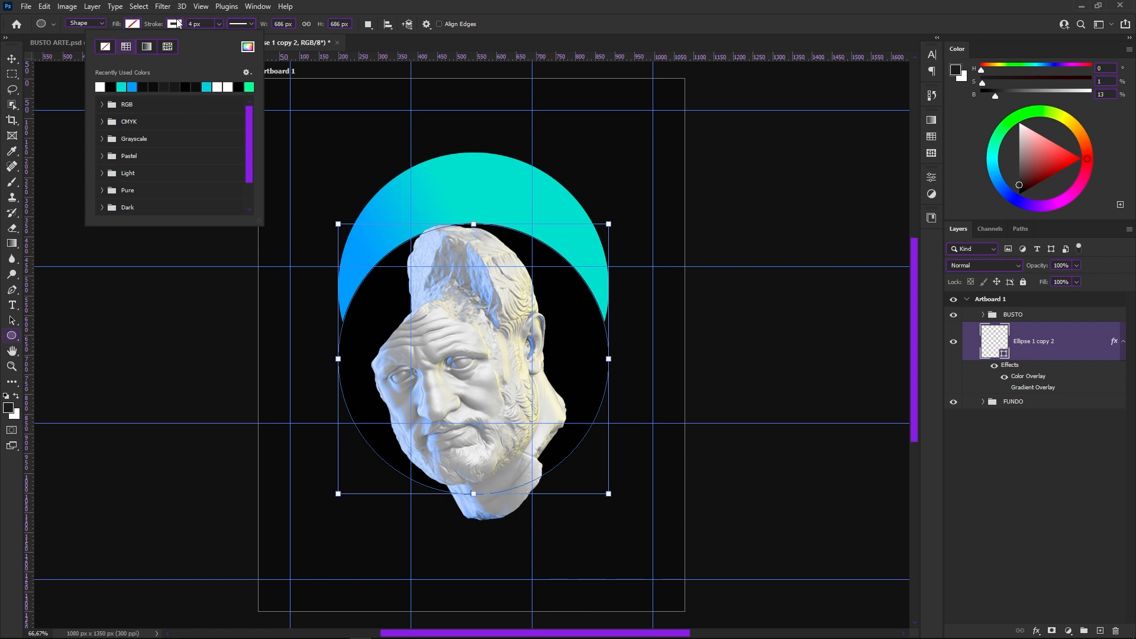
Enlarge the outlined circle from its centre to about 106.3% so it rings the dark circle
click(12, 59)
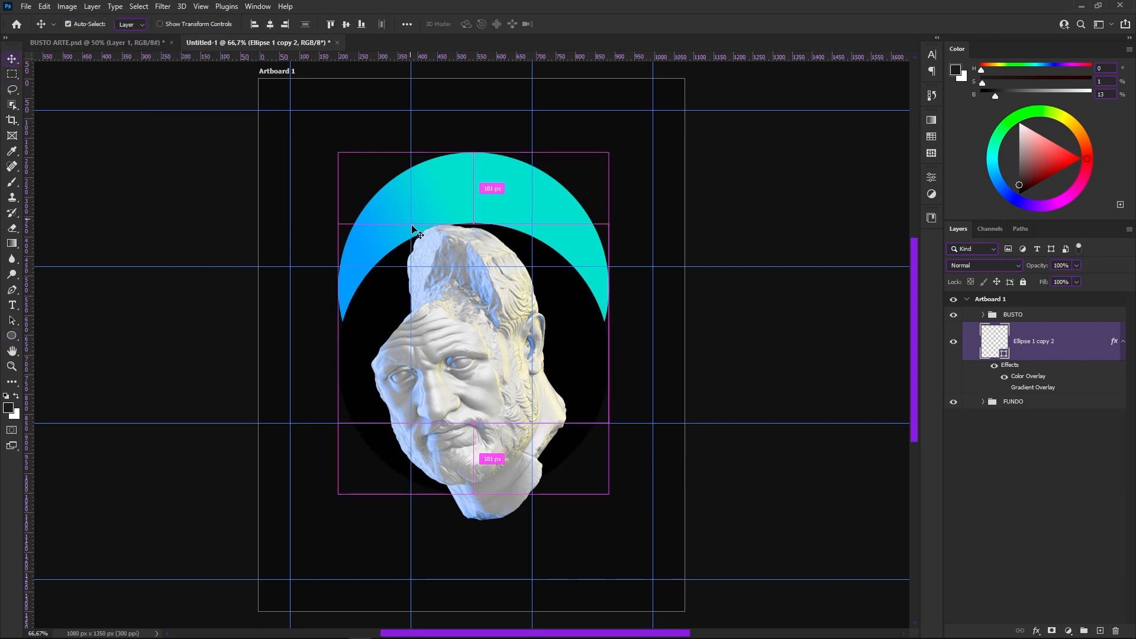
key(ctrl+t)
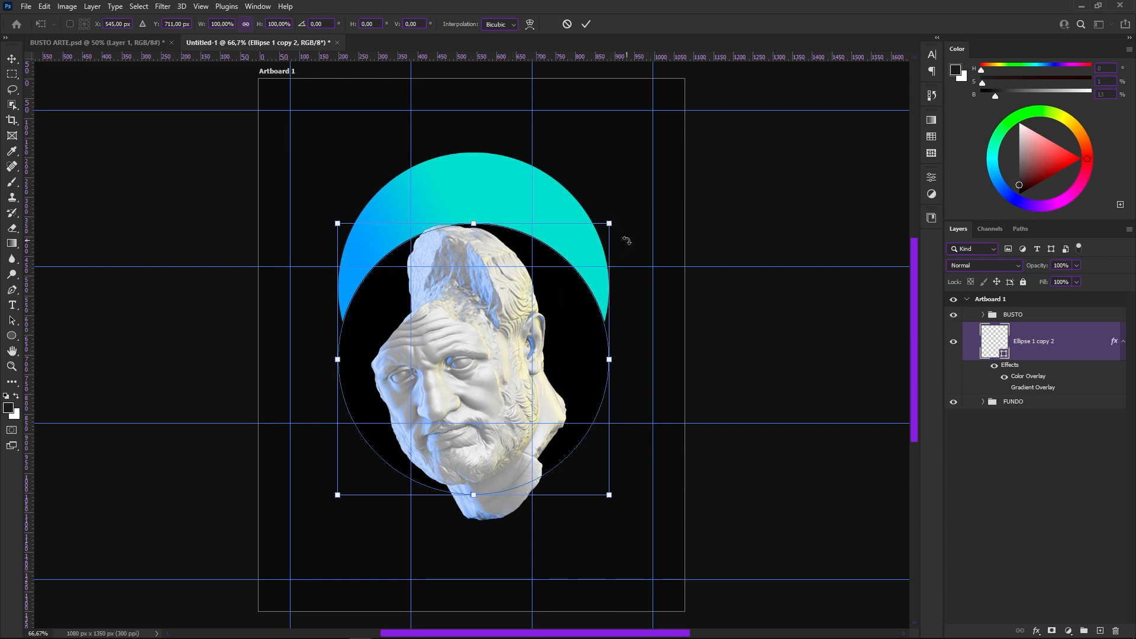
drag(610, 223, 617, 215)
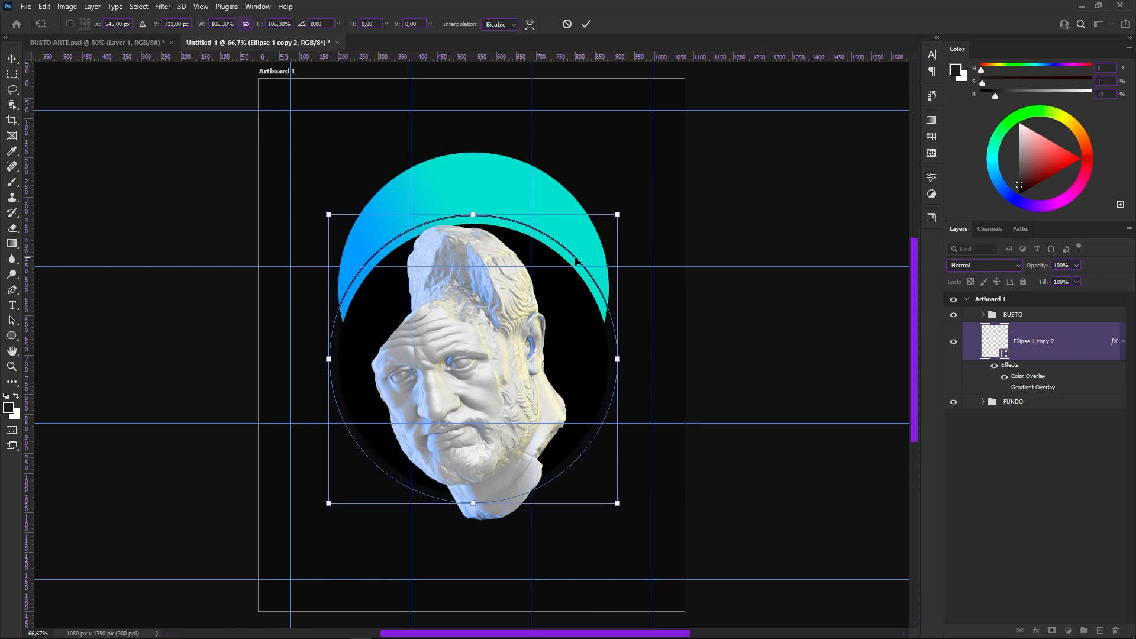
key(Return)
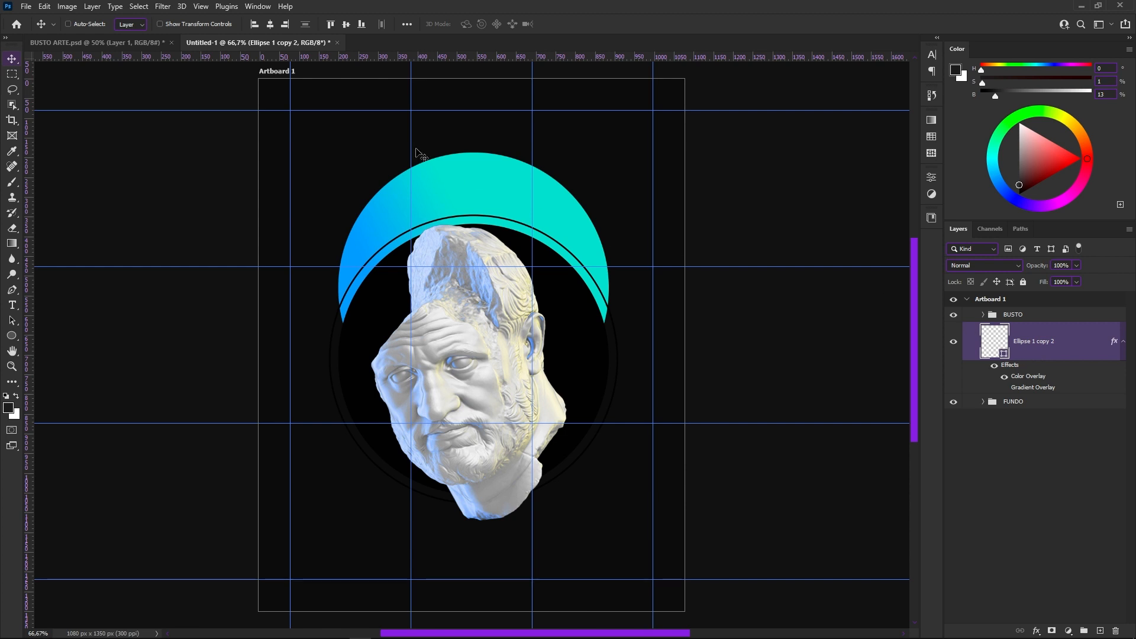
Check the circular texts in BUSTO ARTE.psd and start a type layer along the outlined circle's path in the new poster
click(158, 44)
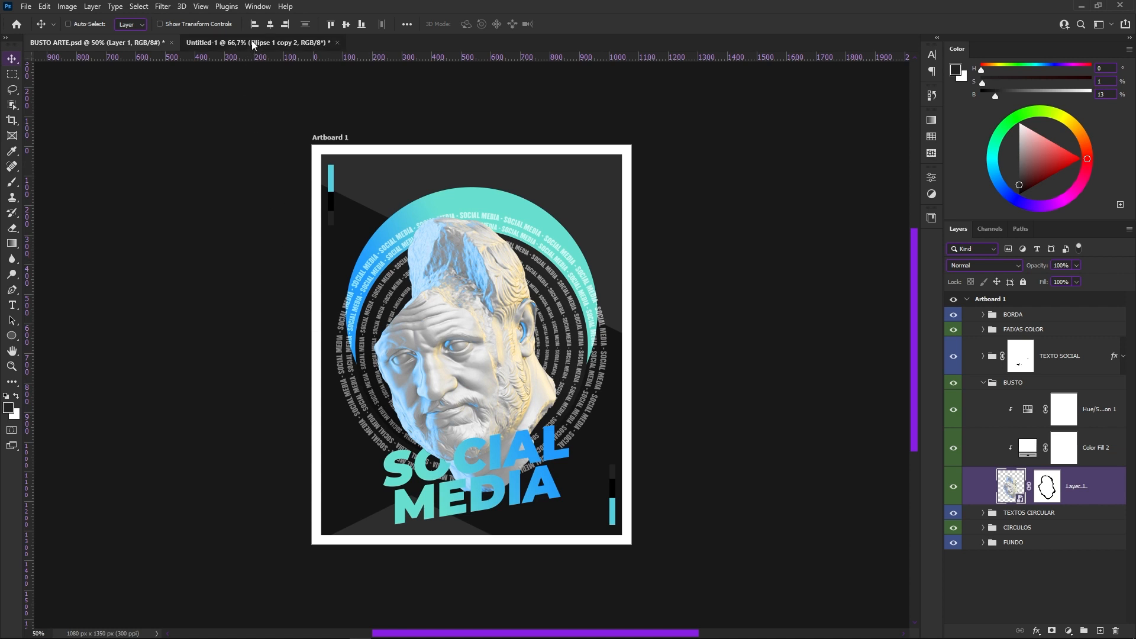
click(282, 43)
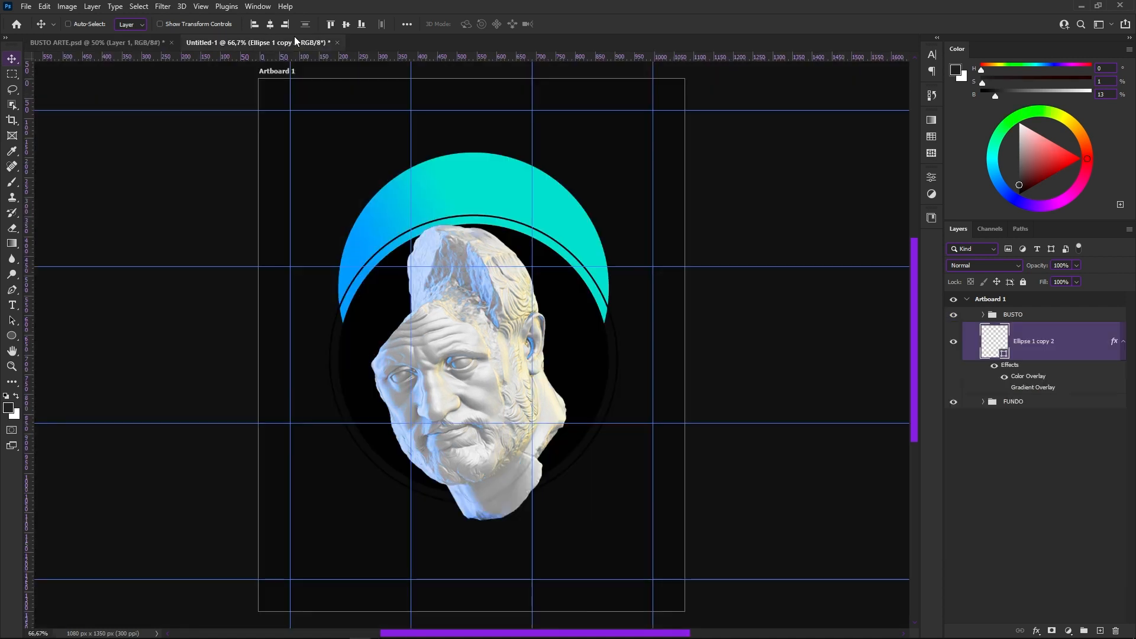
click(13, 306)
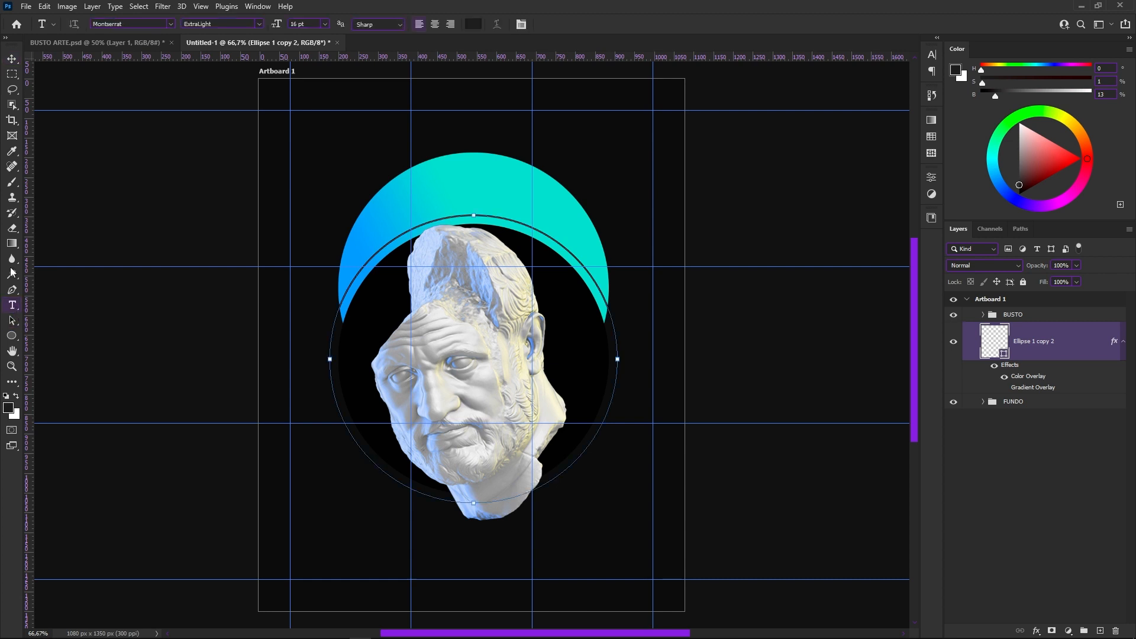
key(ctrl+1)
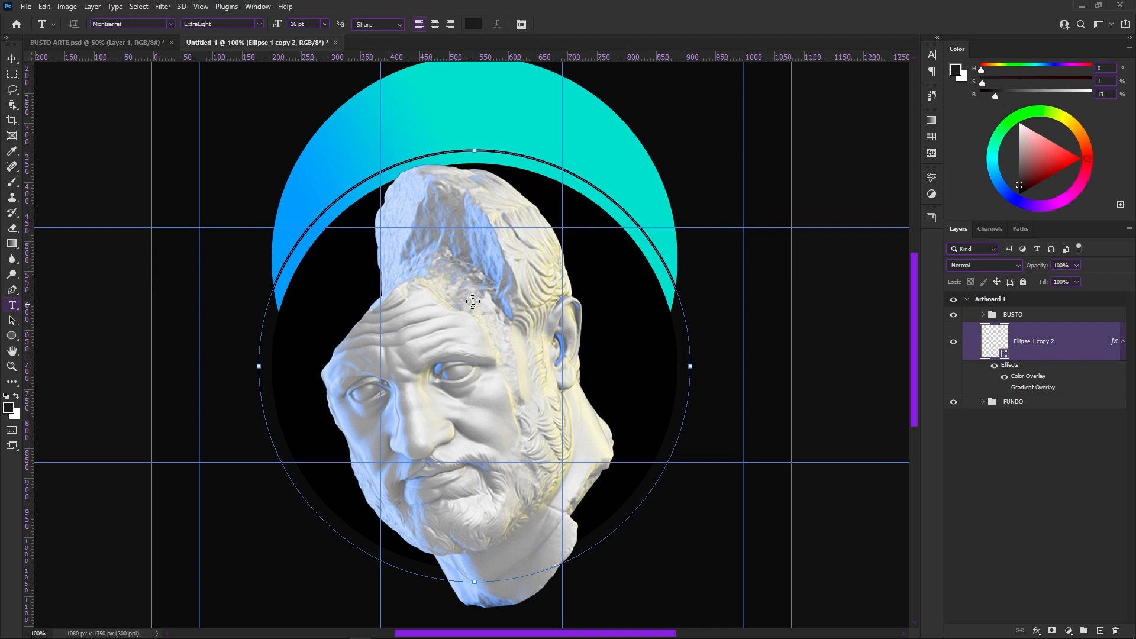
click(533, 158)
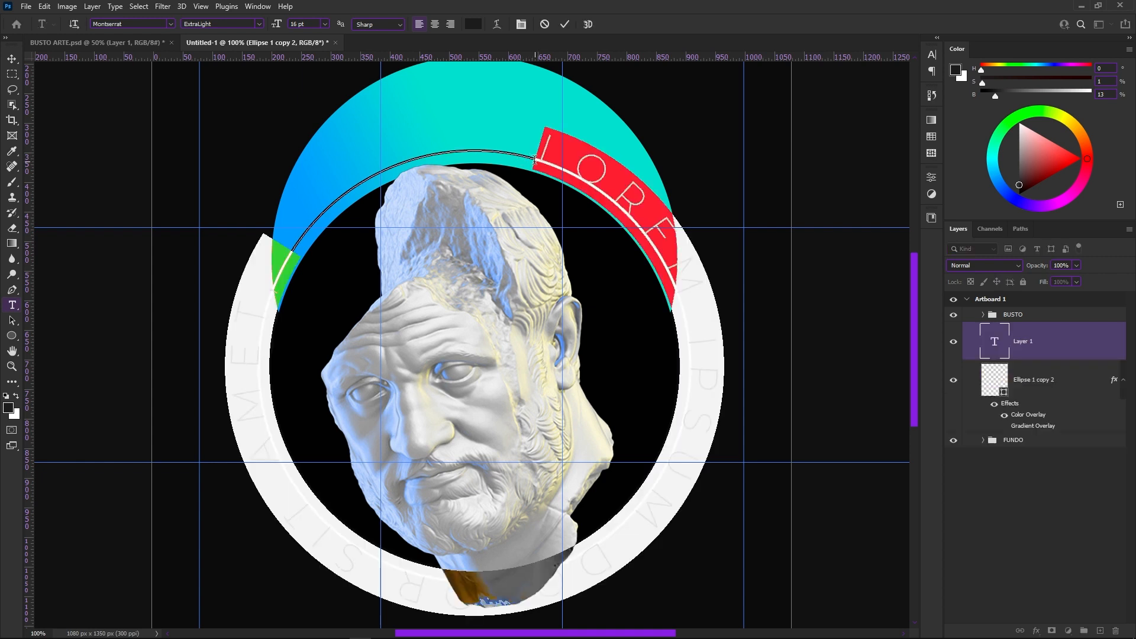
Set the placeholder text on the circular path to 9 pt
click(640, 204)
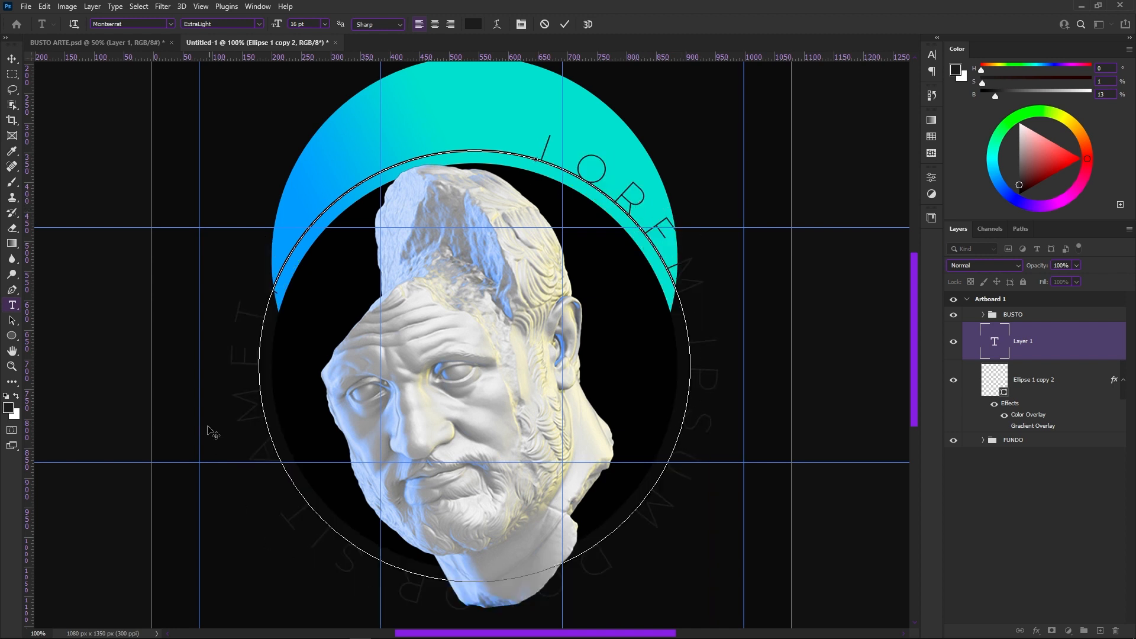
click(591, 174)
key(ctrl+a)
click(324, 25)
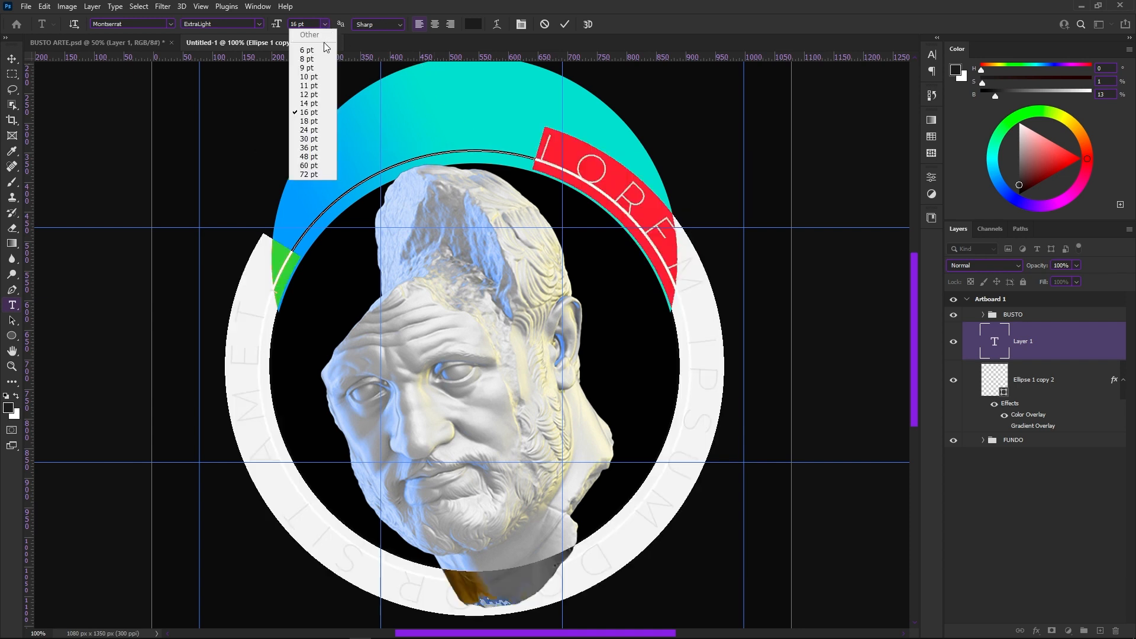
click(307, 68)
Replace the placeholder text on the circular path with SOCIAL MEDIA
click(423, 155)
key(ctrl+a)
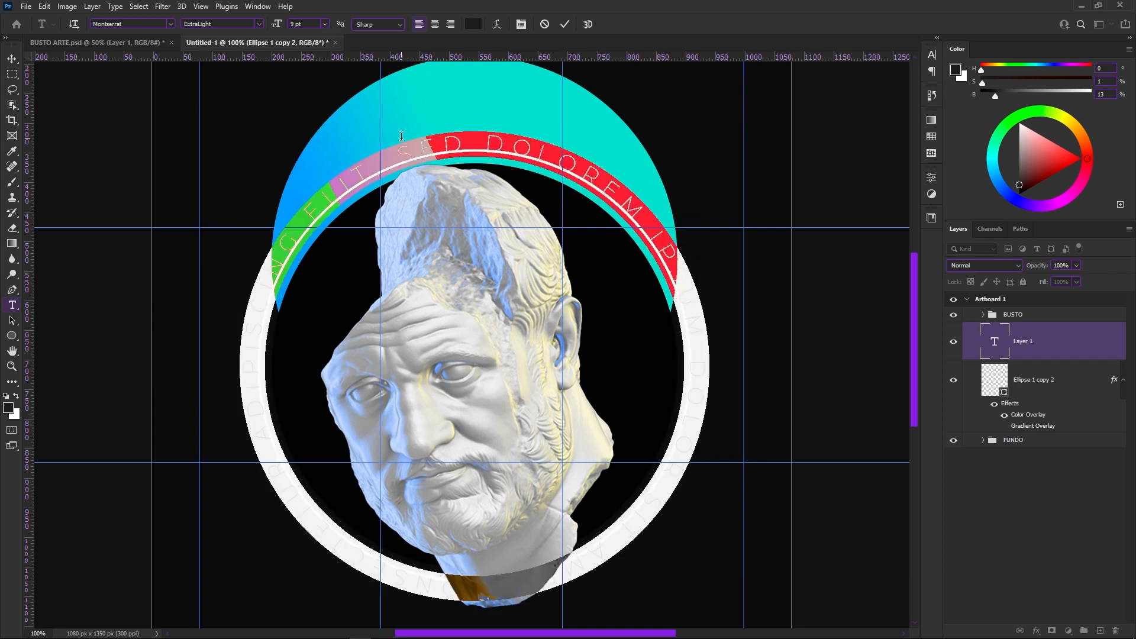
key(BackSpace)
text(SOCIAL)
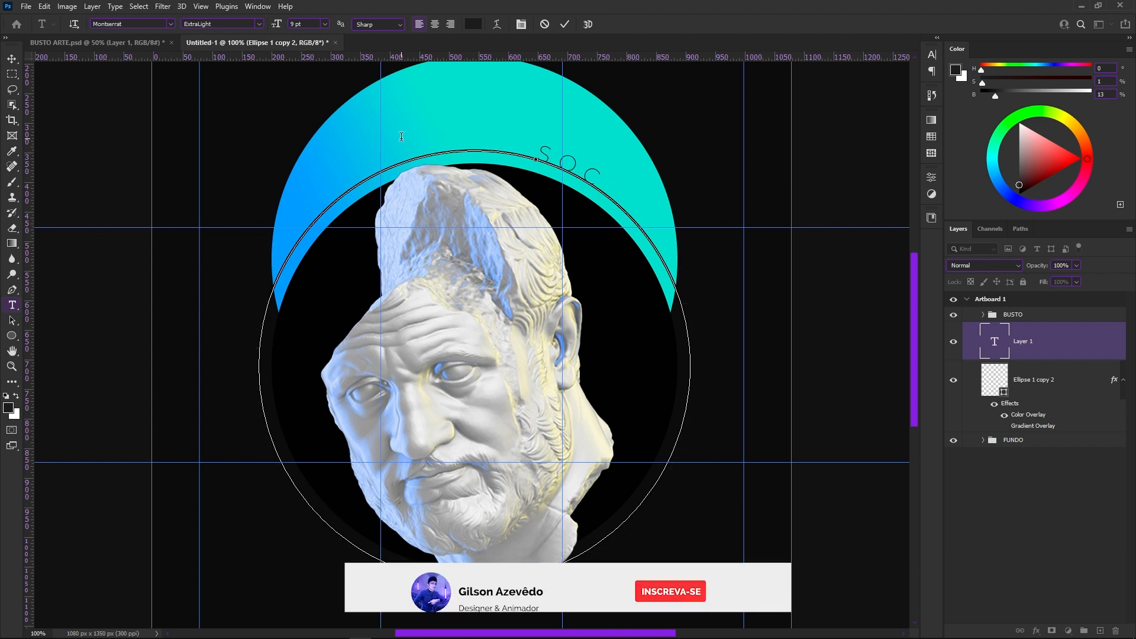
key(BackSpace)
key(BackSpace)
key(BackSpace)
text(IAL)
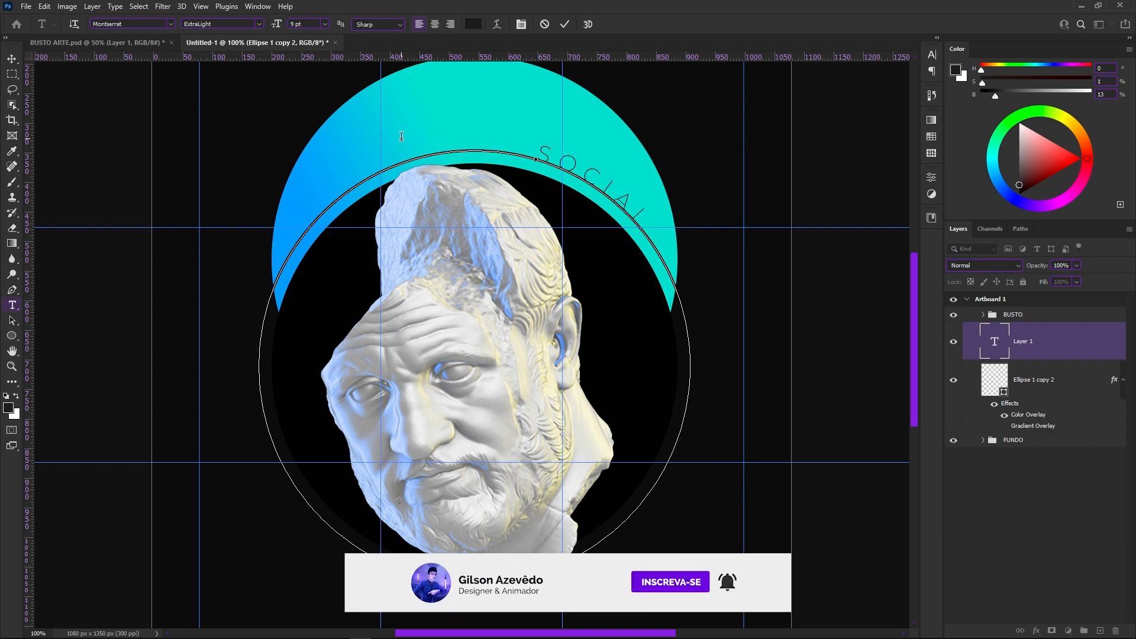
text( MEDIA)
Set the whole circular SOCIAL MEDIA text to the Montserrat Black weight
key(ctrl+a)
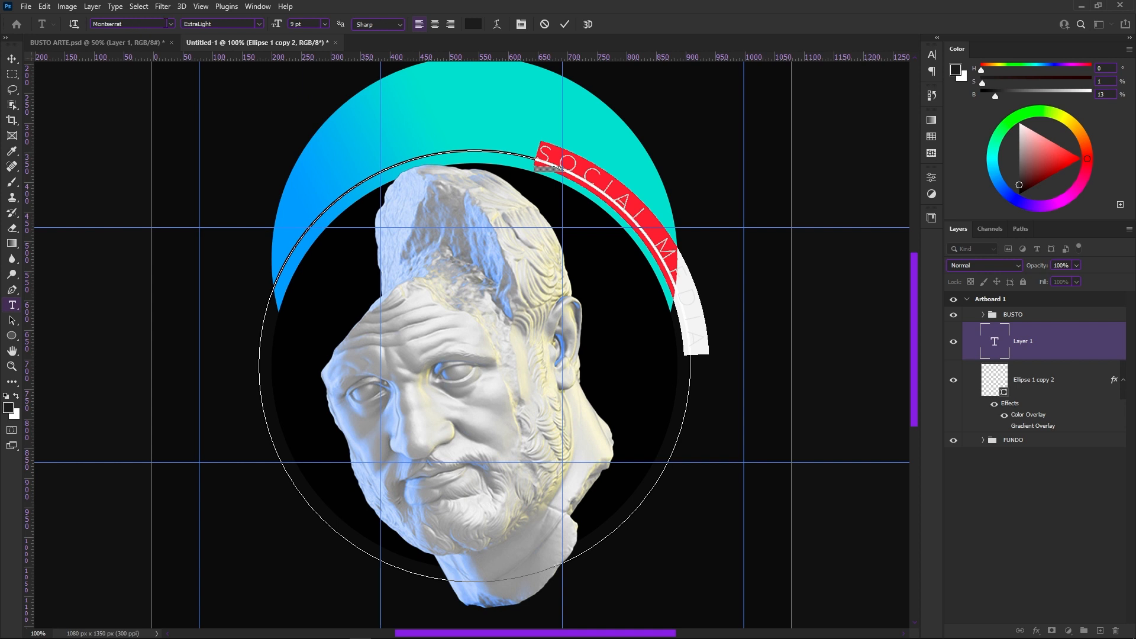
click(259, 24)
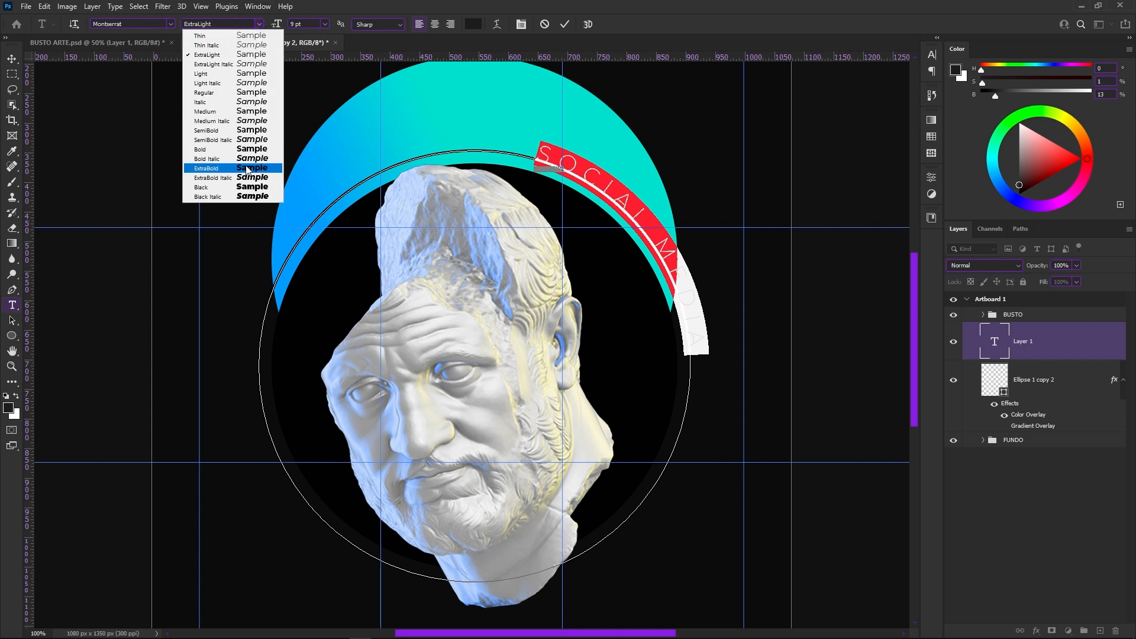
click(255, 188)
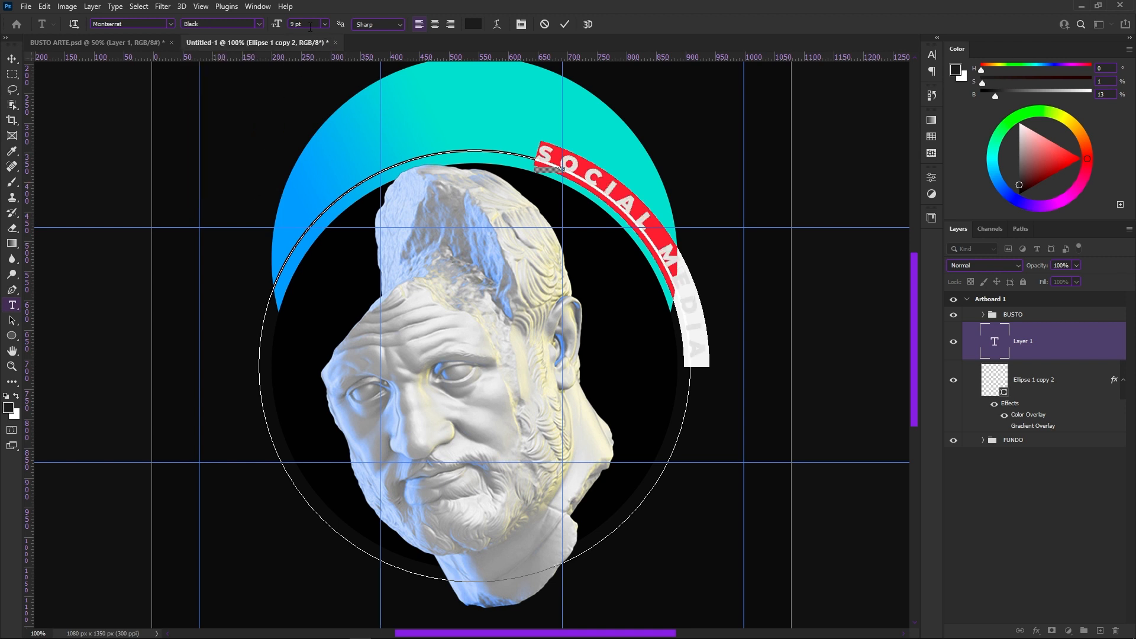
Set the whole circular SOCIAL MEDIA text to 4 pt
key(Down)
key(Down)
key(Down)
key(Down)
key(Down)
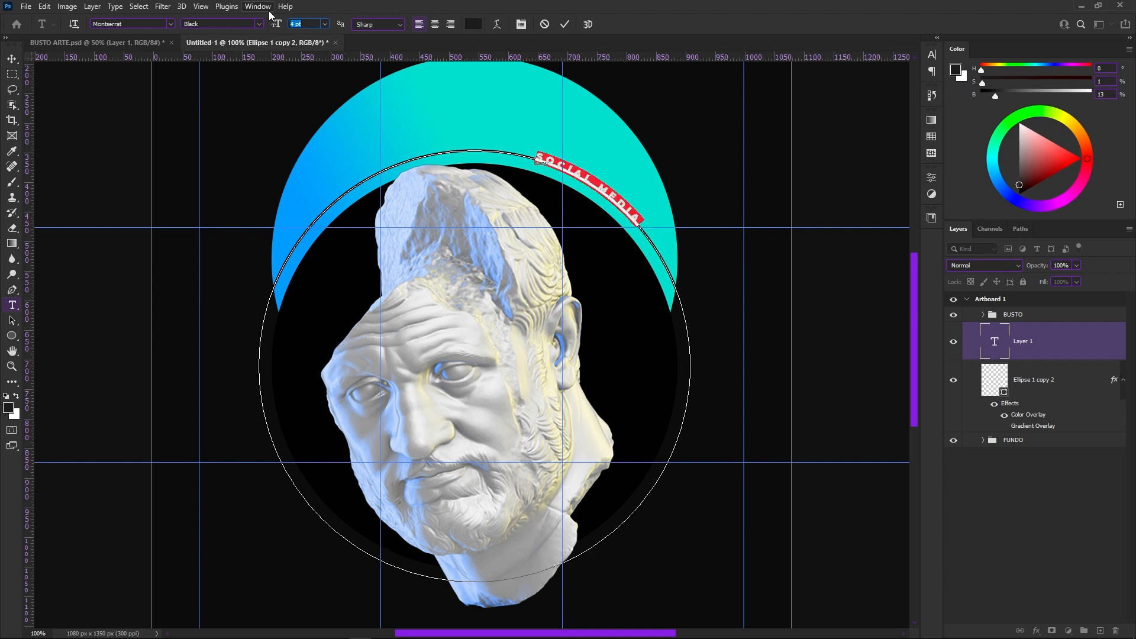
Add a hyphen separator after SOCIAL MEDIA on the circular path and copy the complete phrase
click(637, 217)
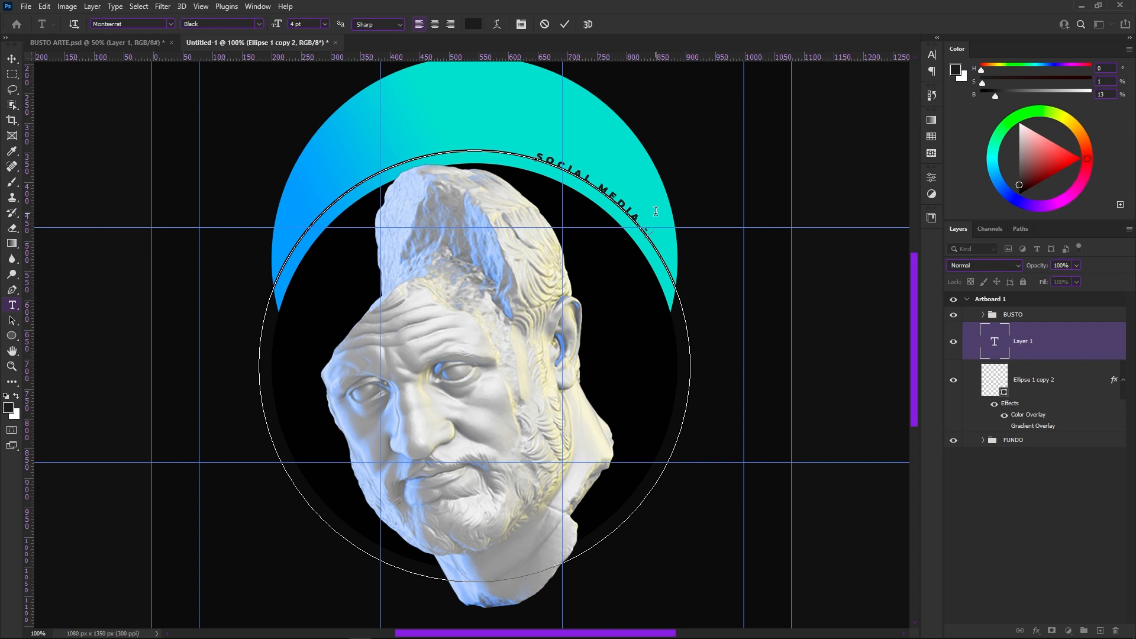
drag(656, 210, 398, 270)
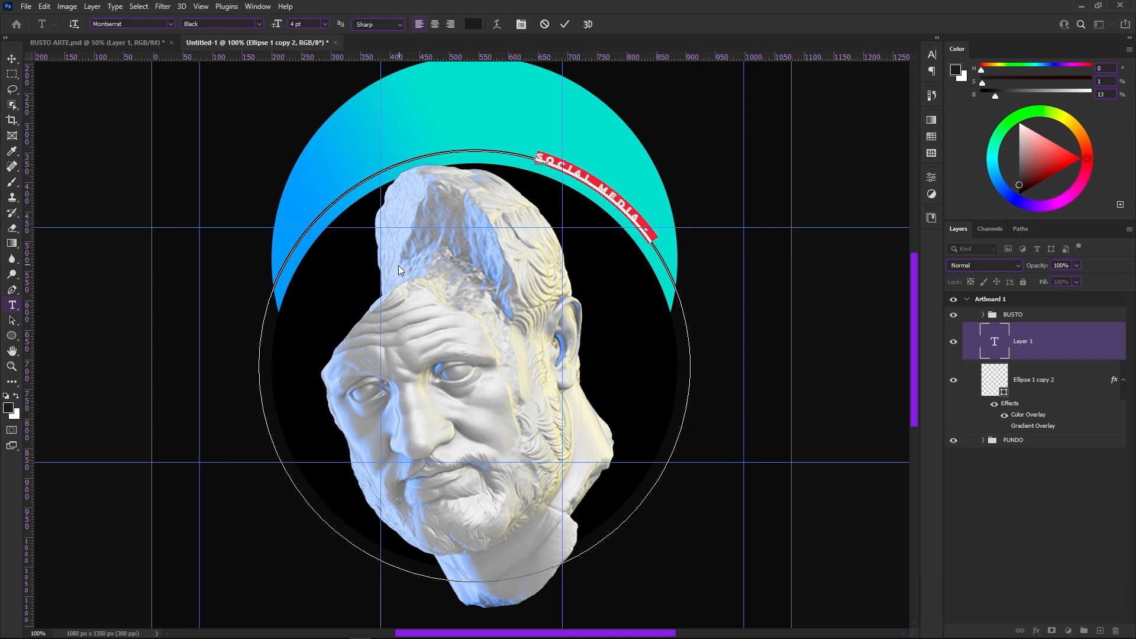
click(607, 207)
key(ctrl+a)
key(ctrl+c)
Change the colour of the circular SOCIAL MEDIA text to white
click(474, 26)
click(659, 213)
click(927, 207)
click(630, 204)
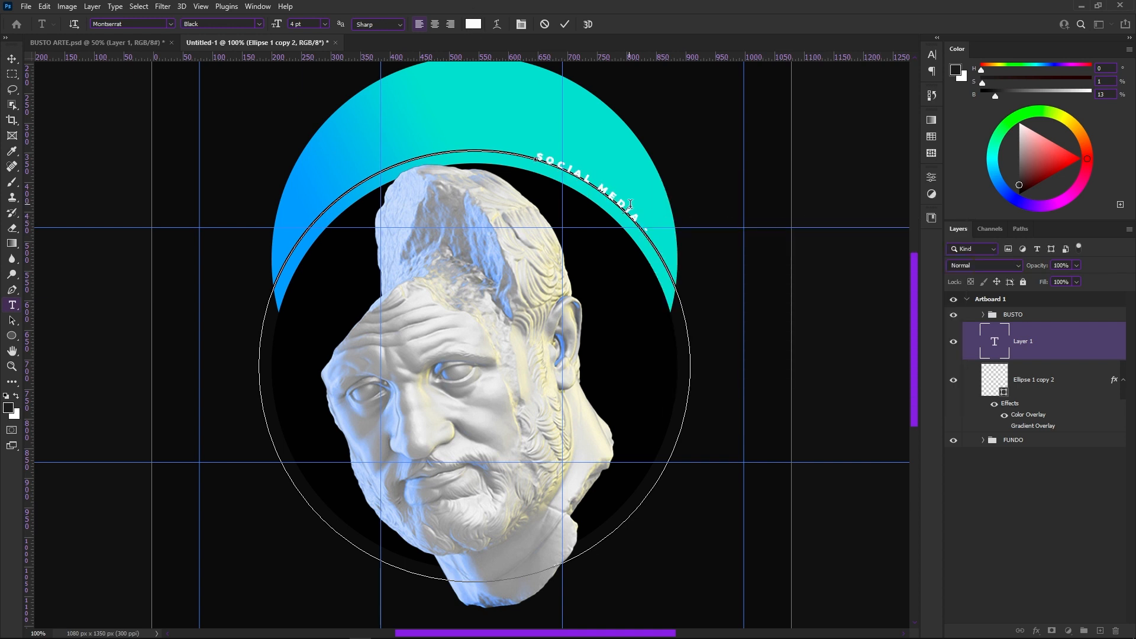
Repeat the SOCIAL MEDIA - phrase along the path until it runs almost all the way around the circle
drag(648, 229, 536, 156)
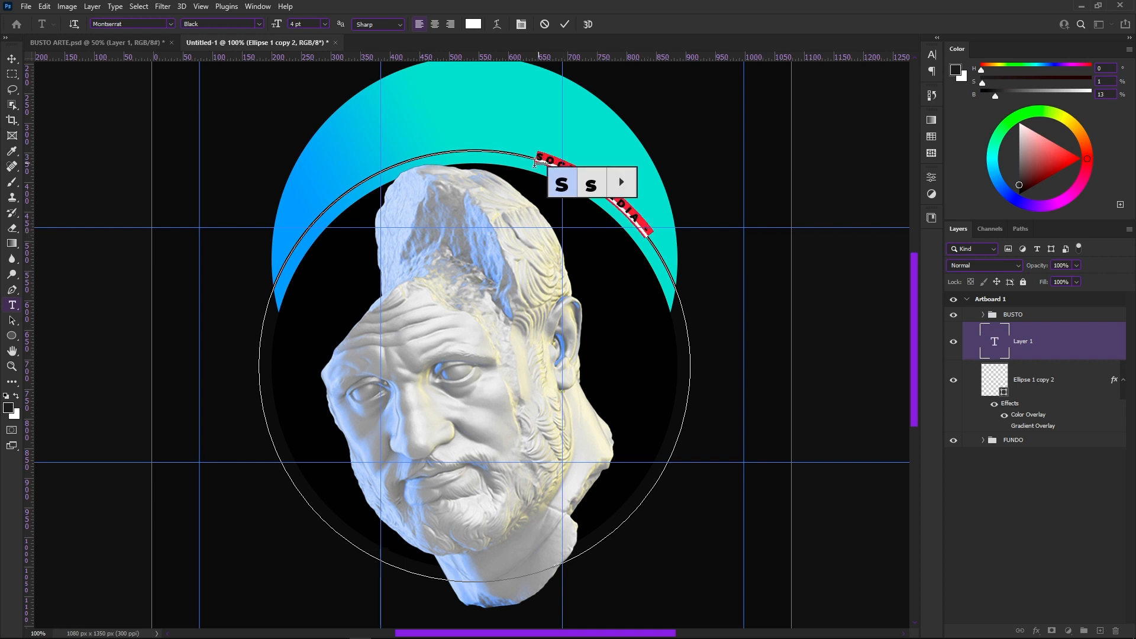
click(650, 234)
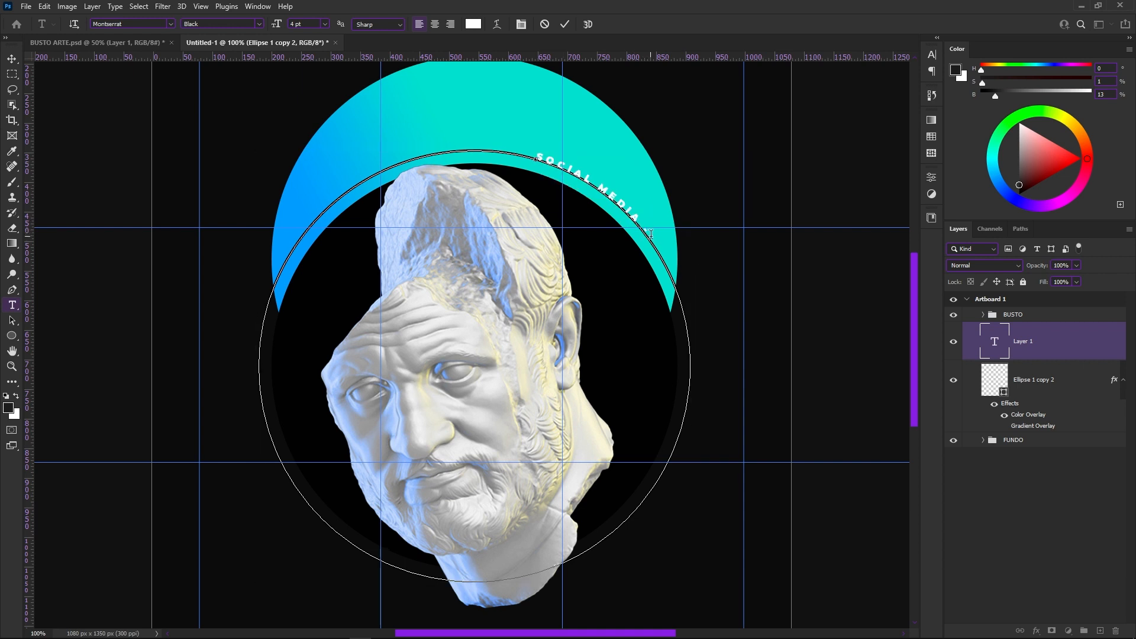
key(ctrl+v)
key(ctrl+v)
key(ctrl+v)
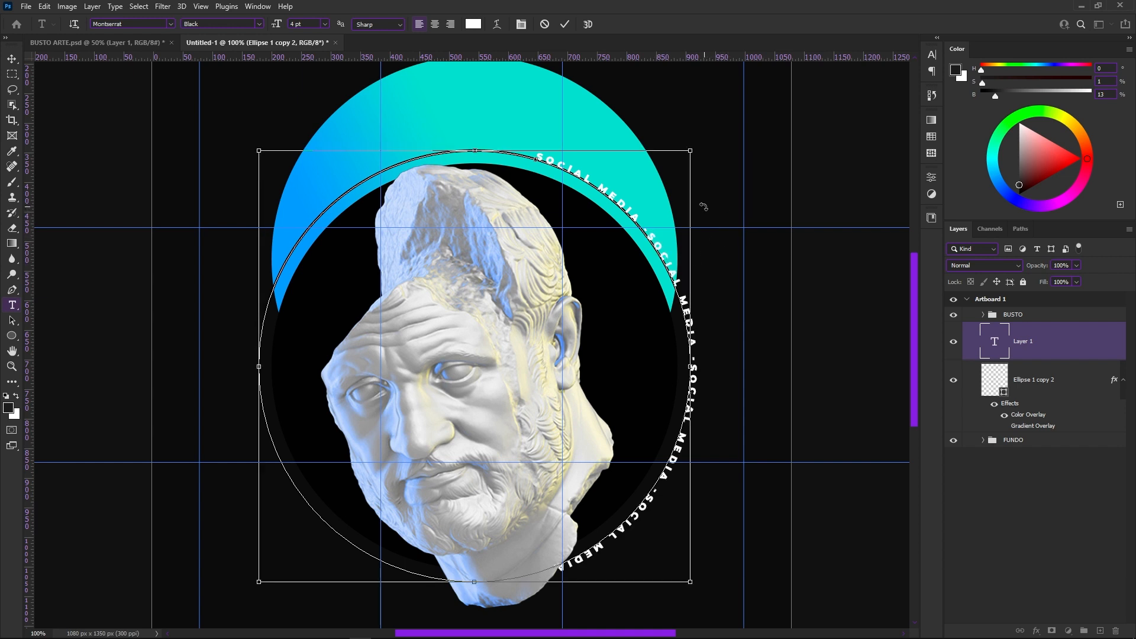
key(ctrl+v)
key(ctrl+v)
key(ctrl+v)
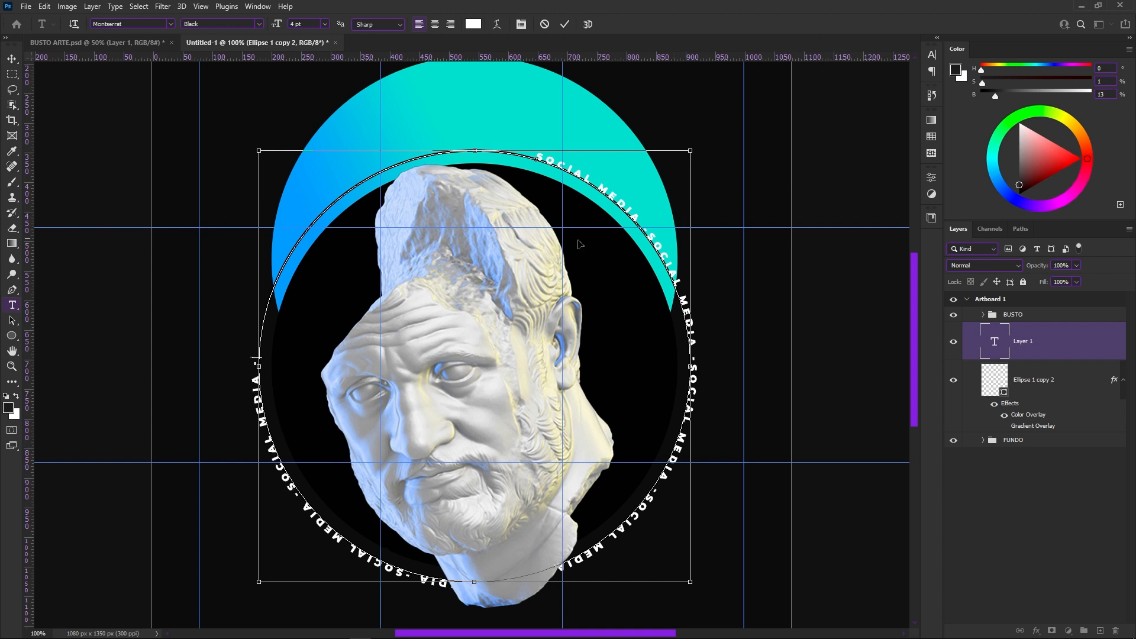
key(ctrl+v)
text(- SOCIAL MEDIA)
text(- SOCIAL)
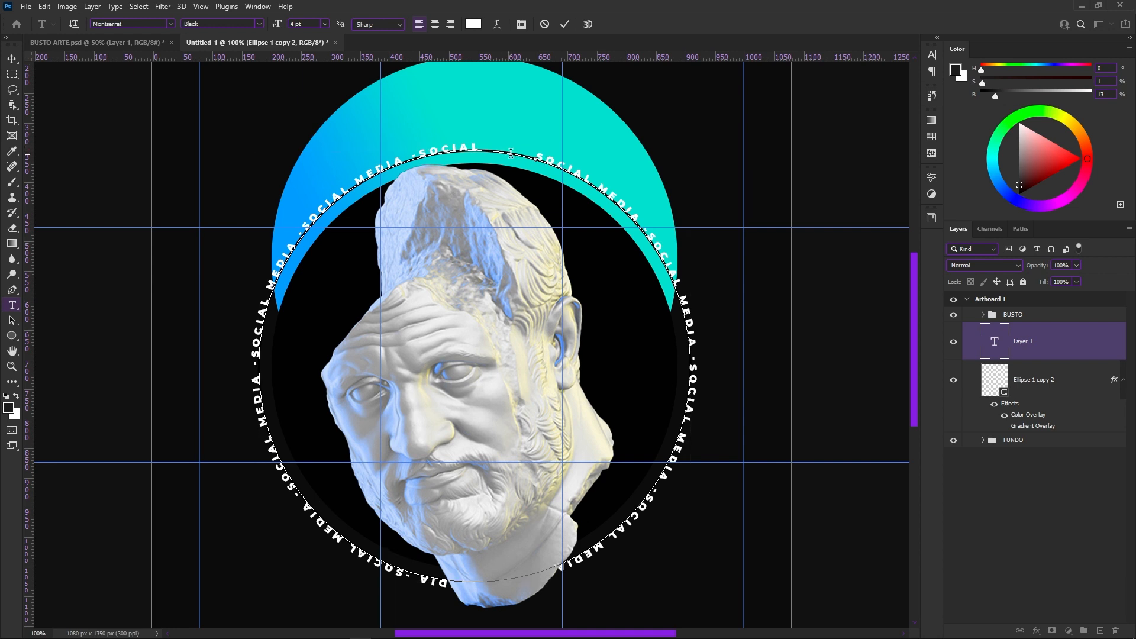
Set the whole circular text to 3.75 pt
key(ctrl+a)
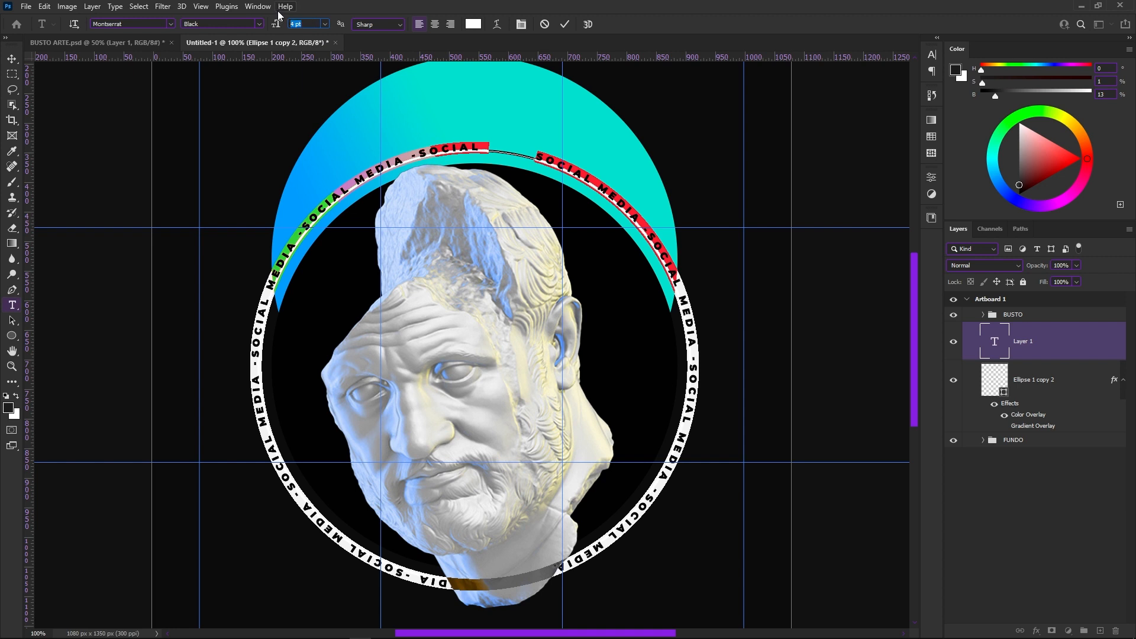
text(3,75)
key(Return)
click(493, 158)
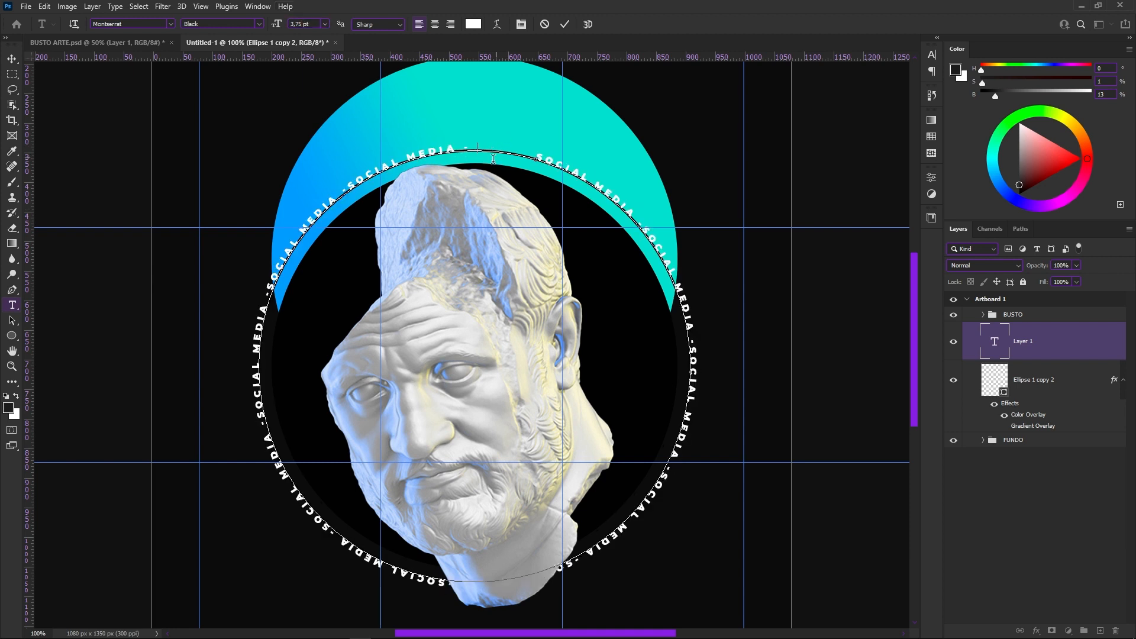
Enlarge the whole circular text slightly to narrow the gap at the top of the ring and commit the text
drag(470, 148, 324, 182)
key(ctrl+a)
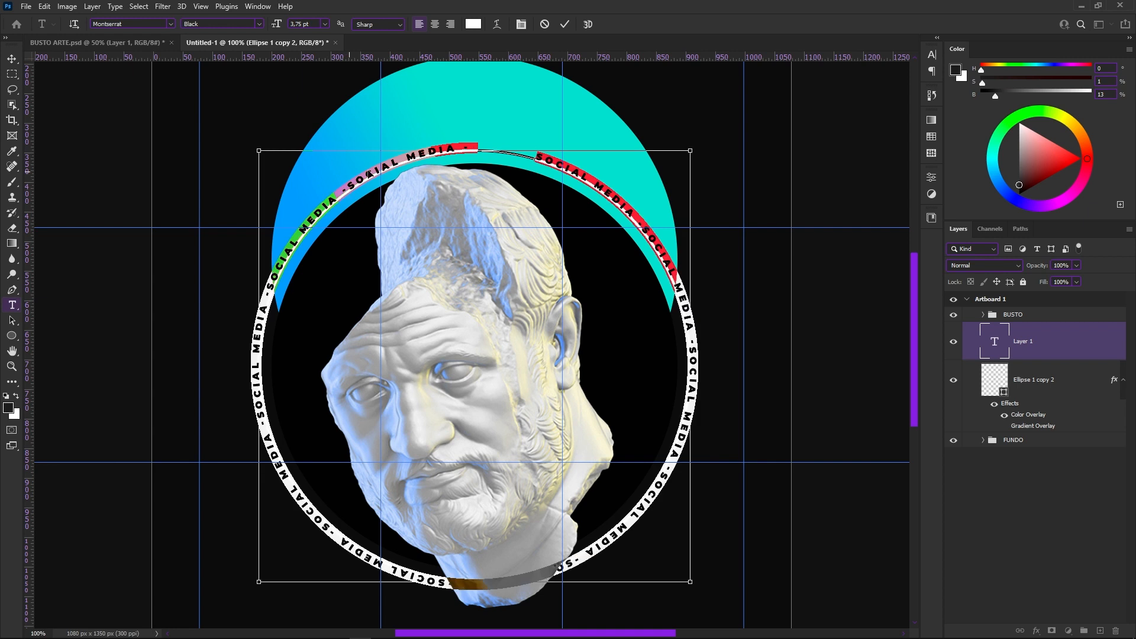
drag(312, 25, 262, 25)
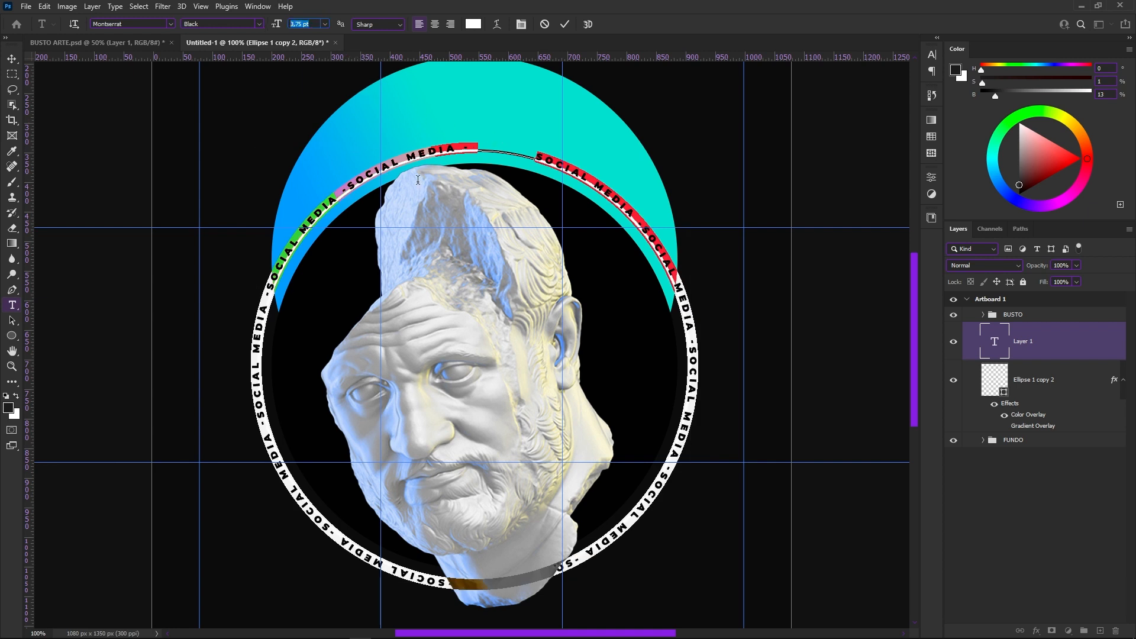
click(296, 23)
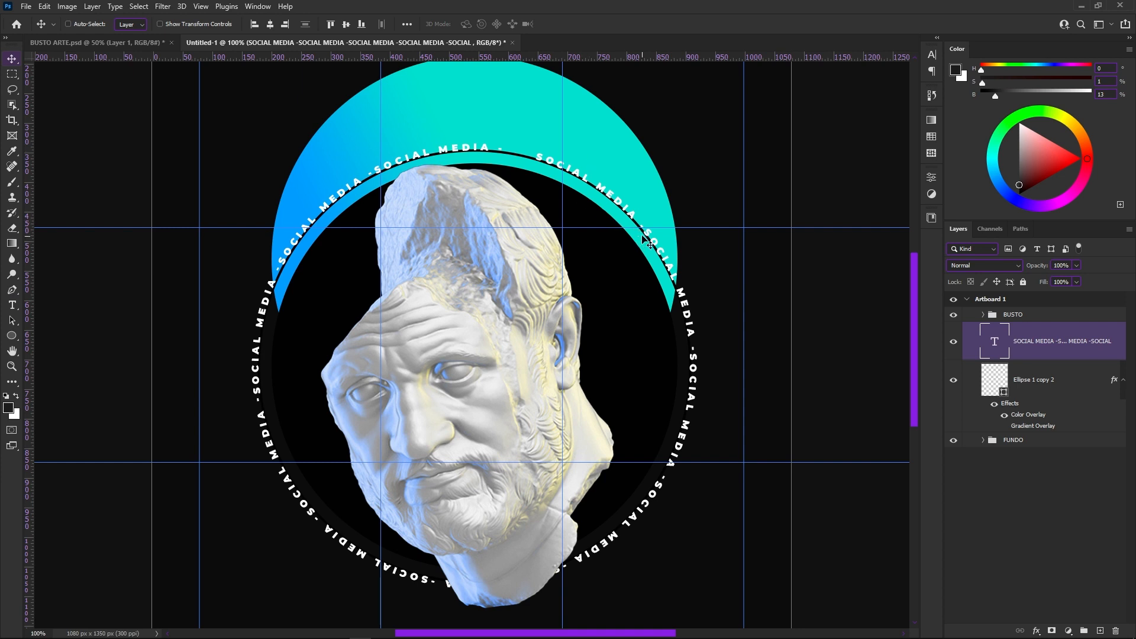
Hide the Ellipse 1 copy 2 shape layer
click(1055, 383)
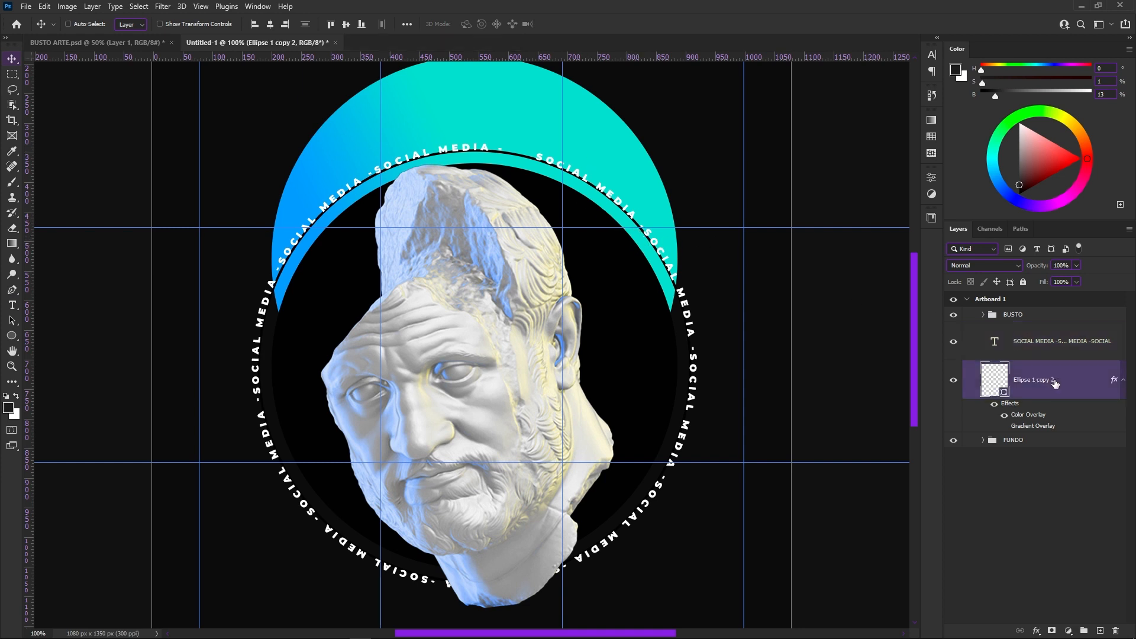
click(953, 382)
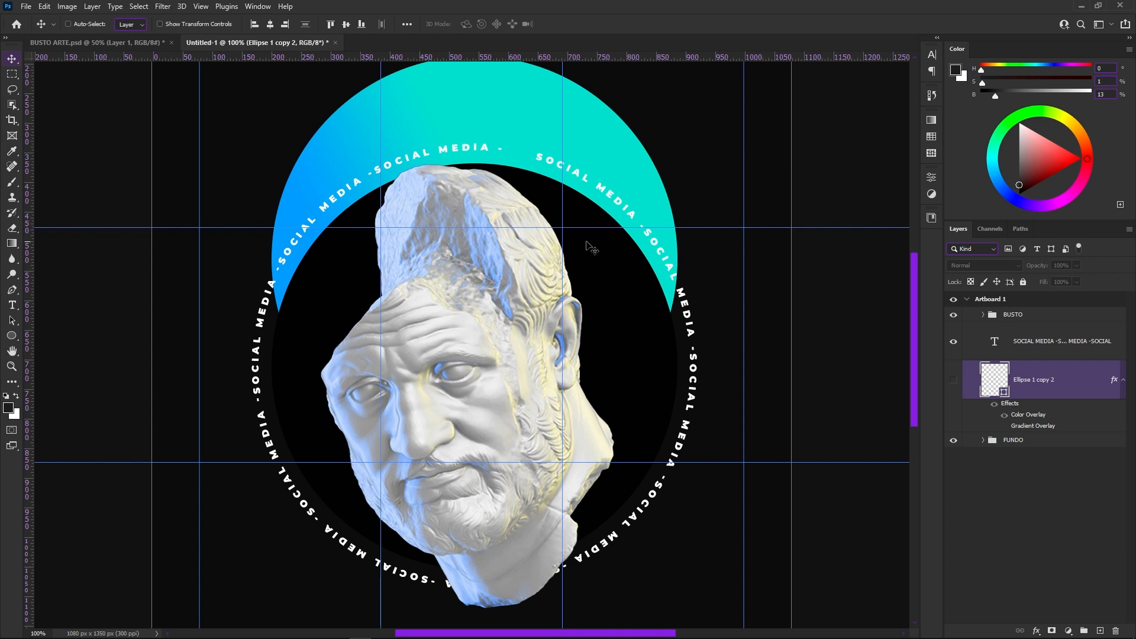
Duplicate the circular text layer, scale the copy to 107.13% about its centre and rotate it 16.81° as a second ring
click(1025, 358)
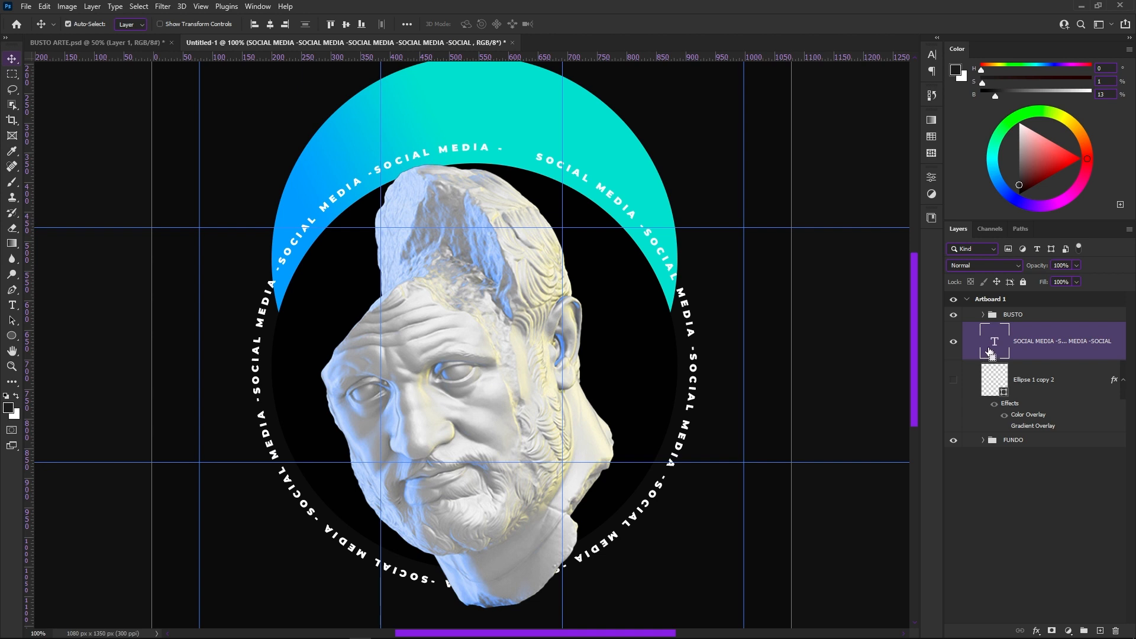
key(ctrl+j)
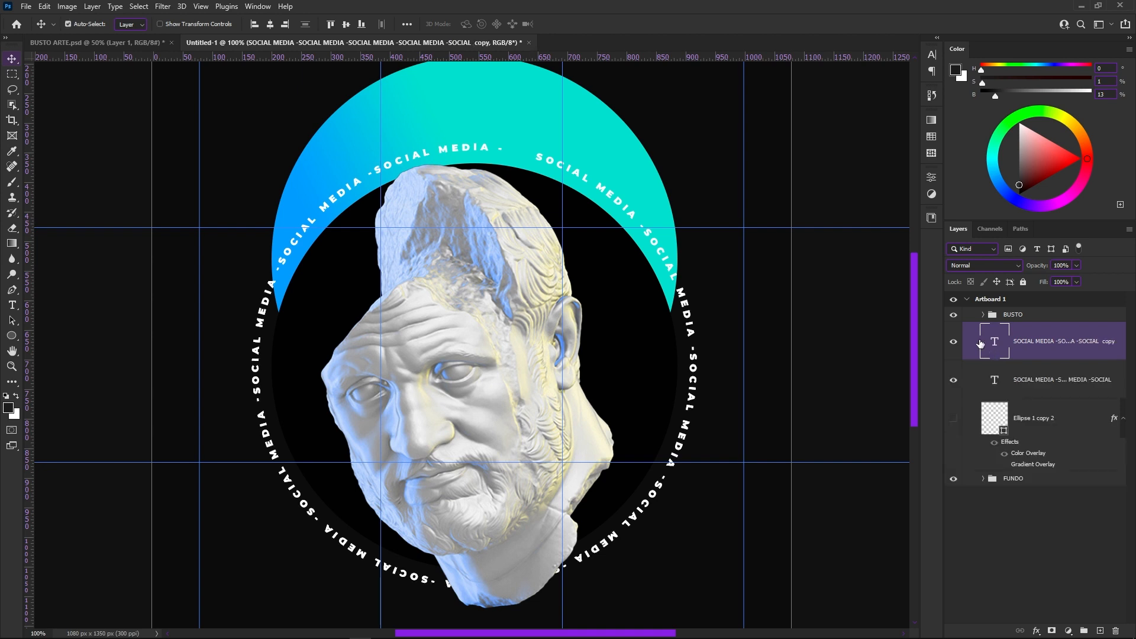
key(ctrl+t)
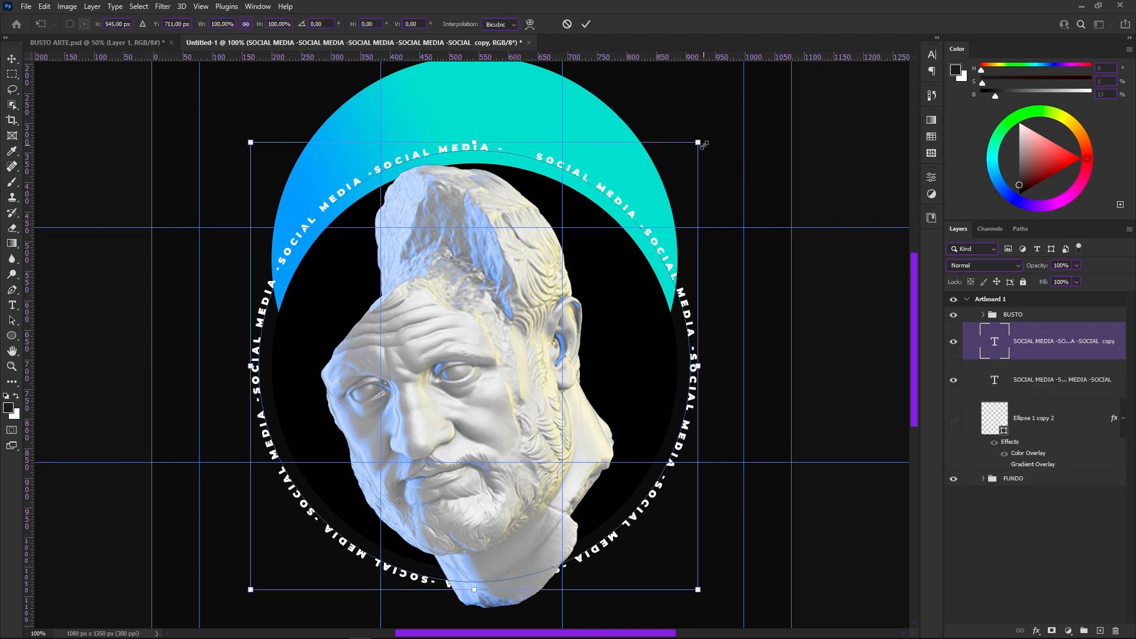
drag(698, 142, 767, 131)
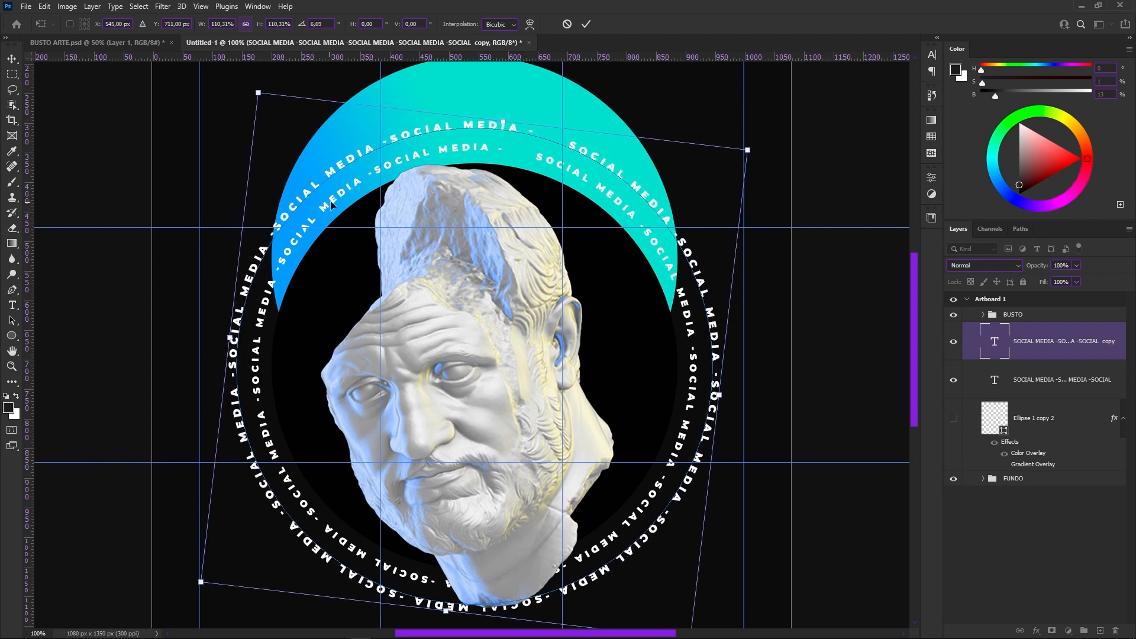
drag(773, 137, 815, 195)
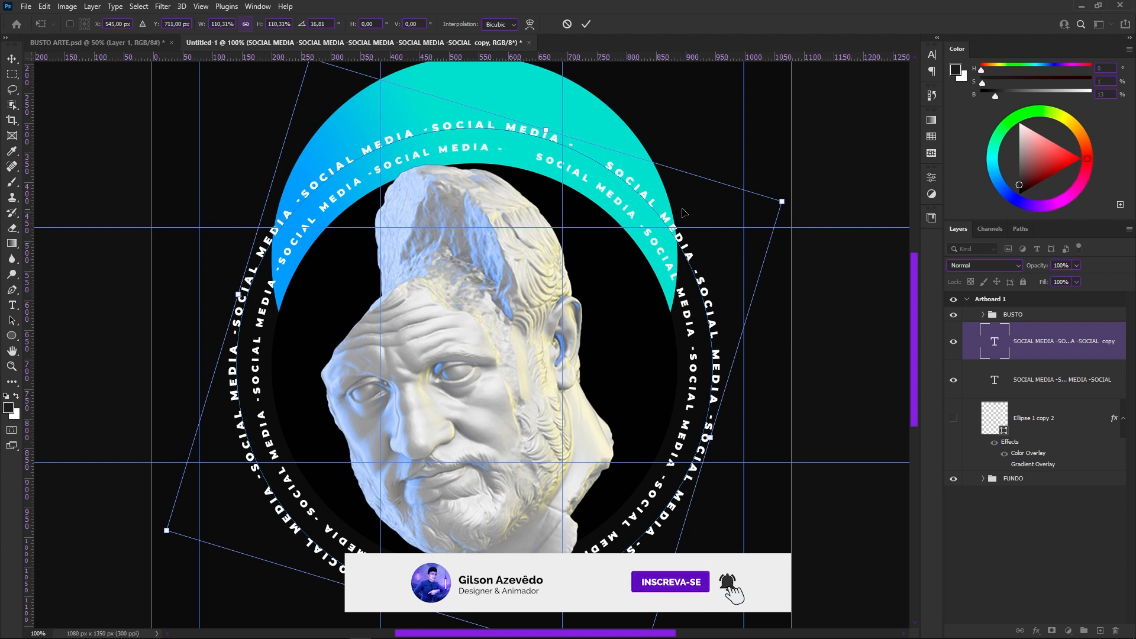
drag(783, 202, 775, 207)
key(Return)
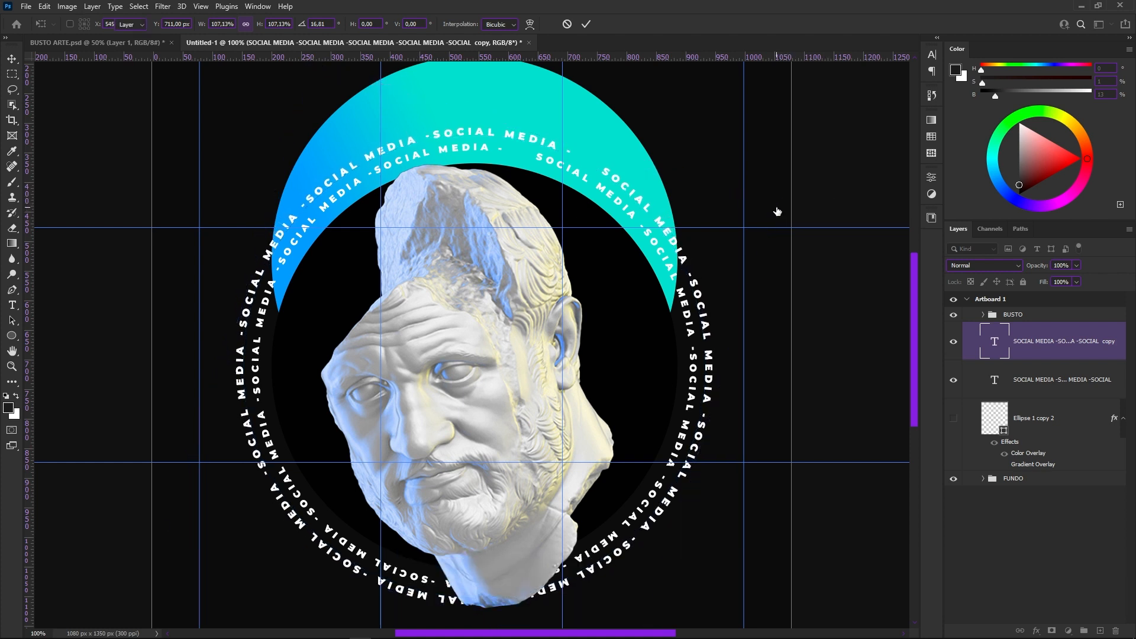
Duplicate the second text ring, then enlarge and rotate the copy about its centre to form a third ring outside it
key(ctrl+j)
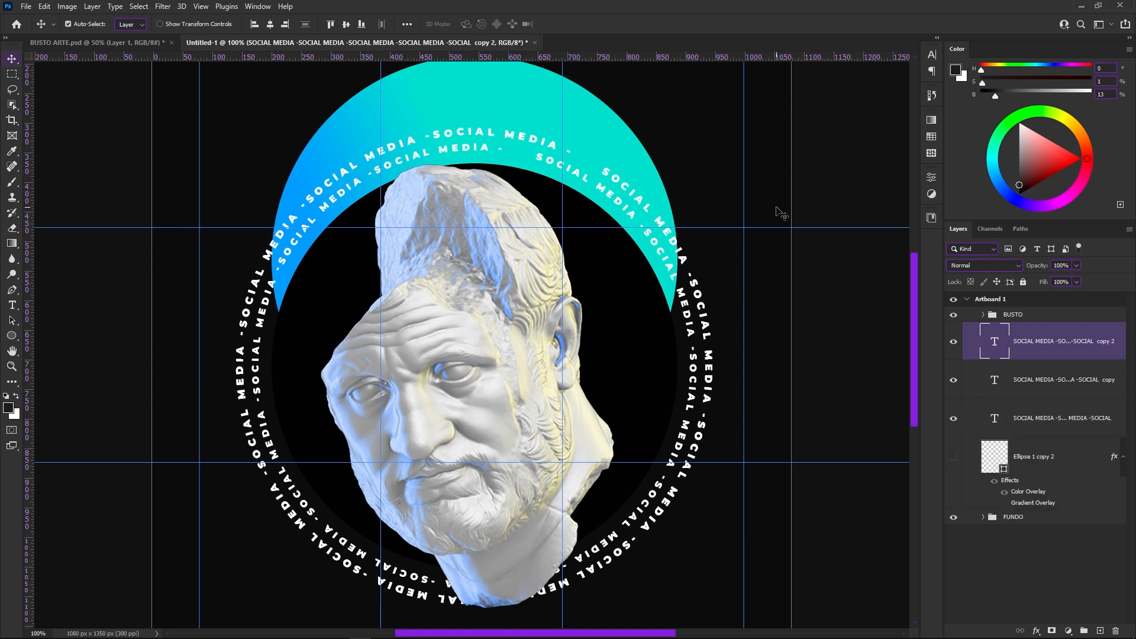
key(ctrl+t)
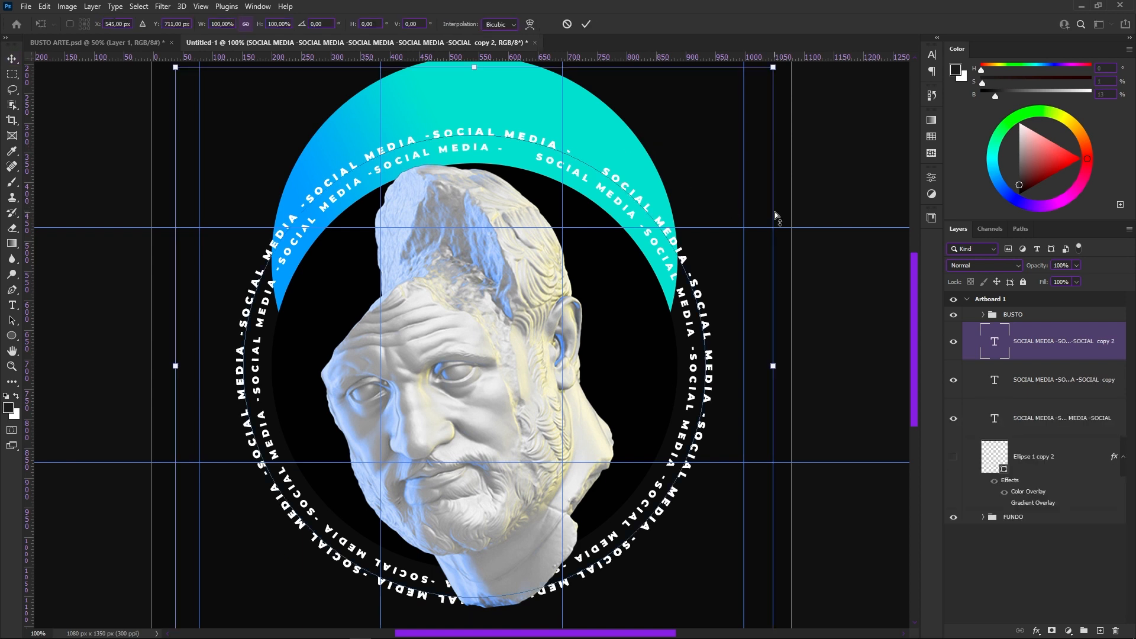
key(ctrl+minus)
key(ctrl+minus)
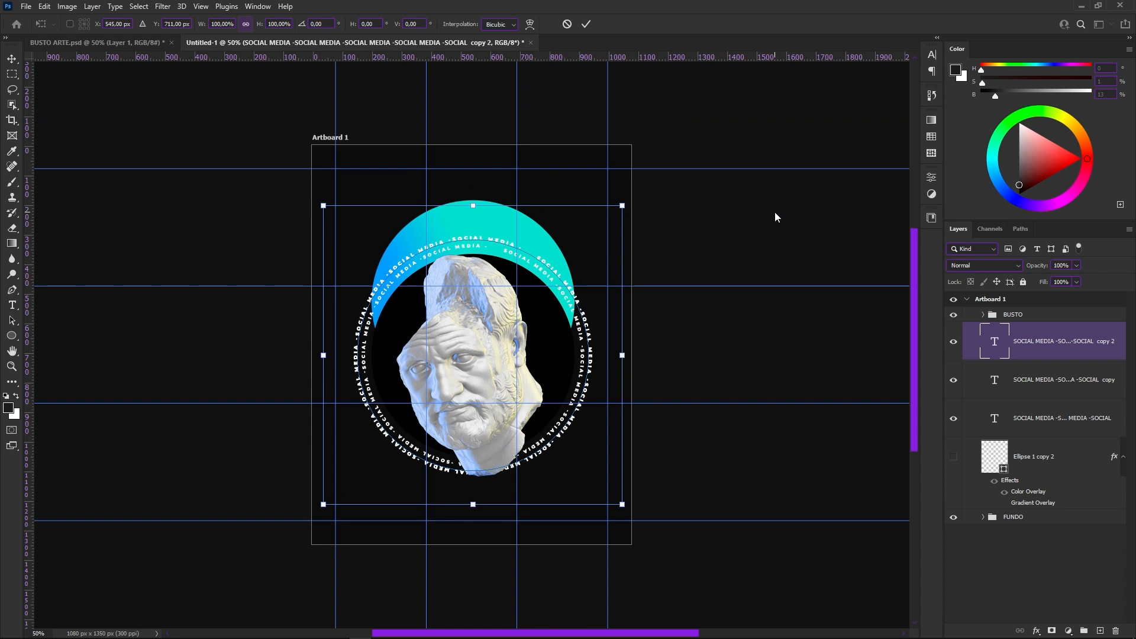
drag(621, 205, 692, 260)
key(Return)
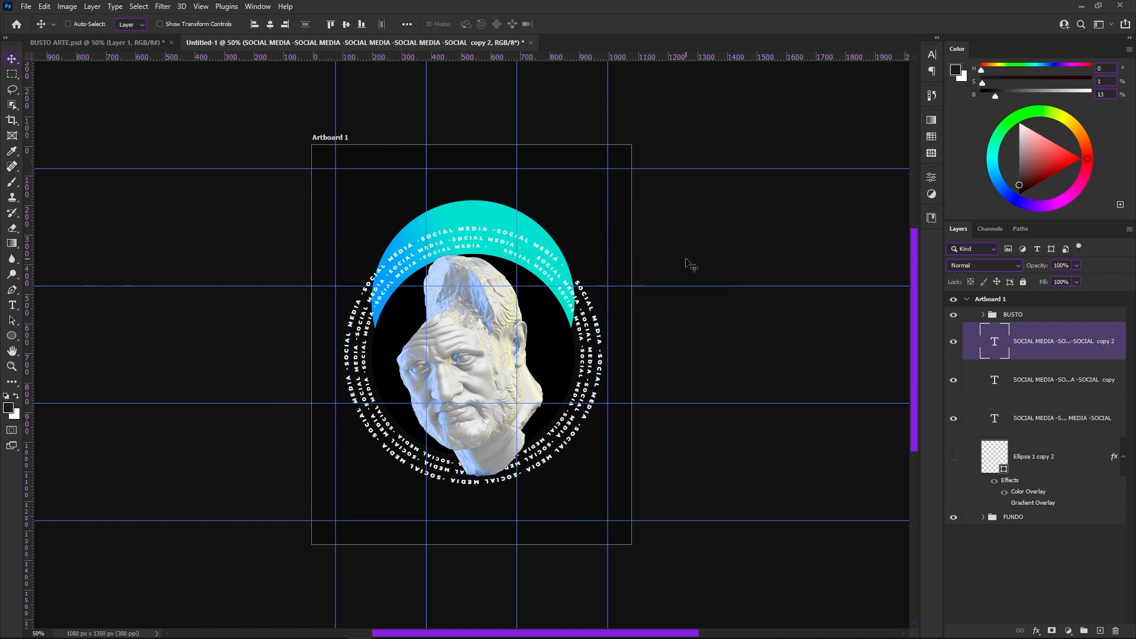
Duplicate the third text ring, then enlarge and rotate the copy about its centre to form the outermost fourth ring
key(ctrl+j)
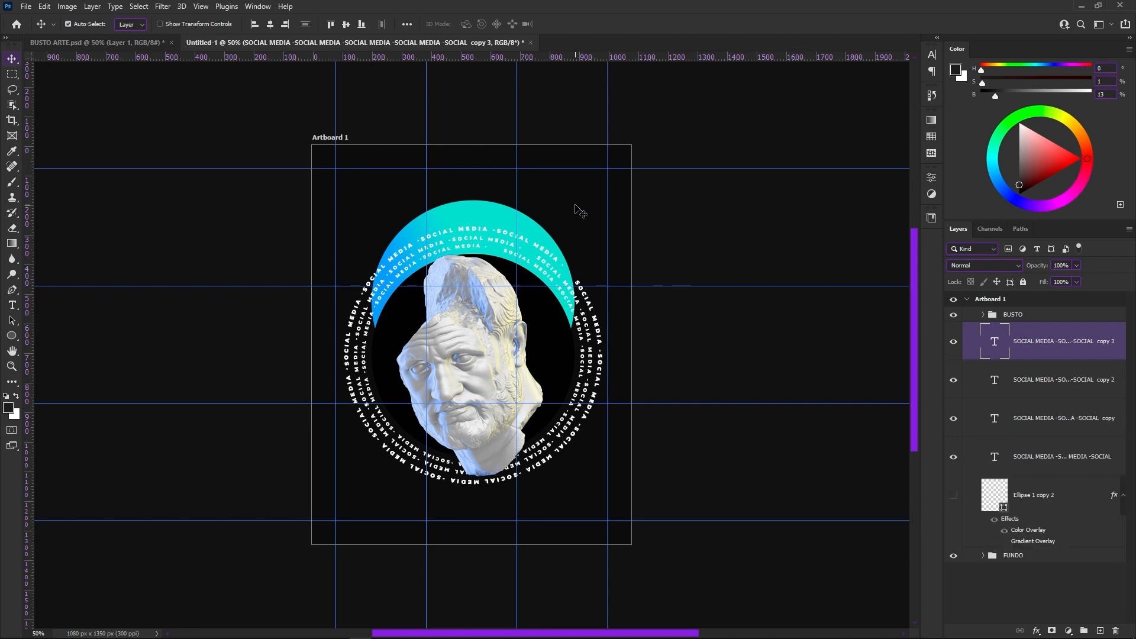
key(ctrl+t)
drag(654, 173, 731, 219)
key(Return)
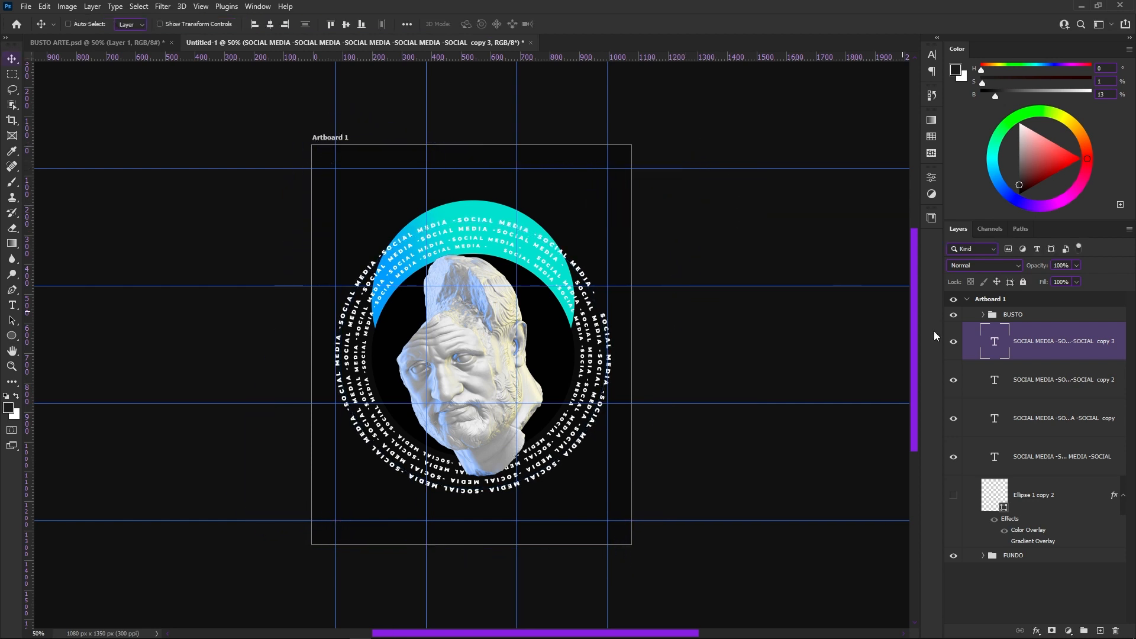
Duplicate the original circular text layer and scale the copy to about 92% about its centre as an inner ring
click(1019, 456)
key(ctrl+j)
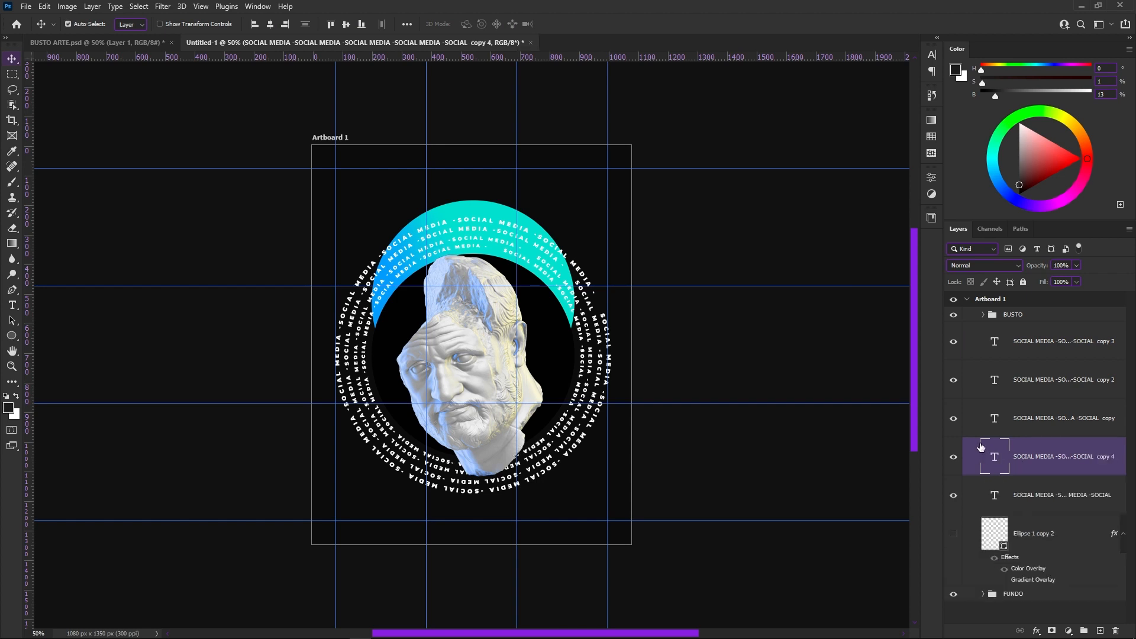
key(ctrl+t)
drag(588, 242, 577, 253)
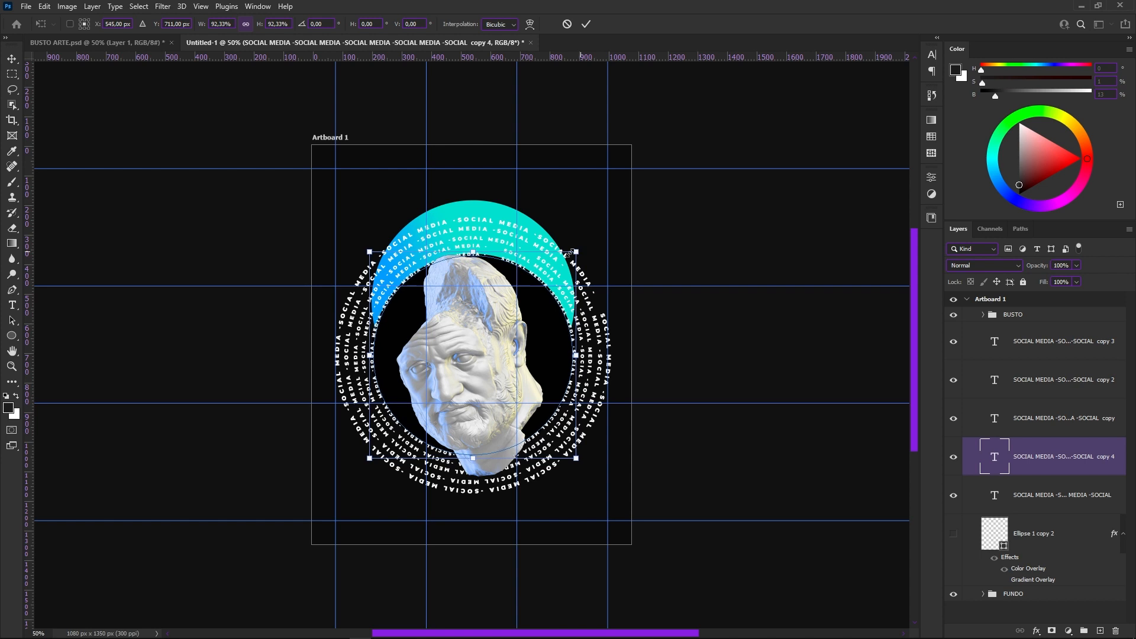
key(Return)
Duplicate the new inner text ring, then shrink and rotate the copy about its centre to fit inside it
key(ctrl+j)
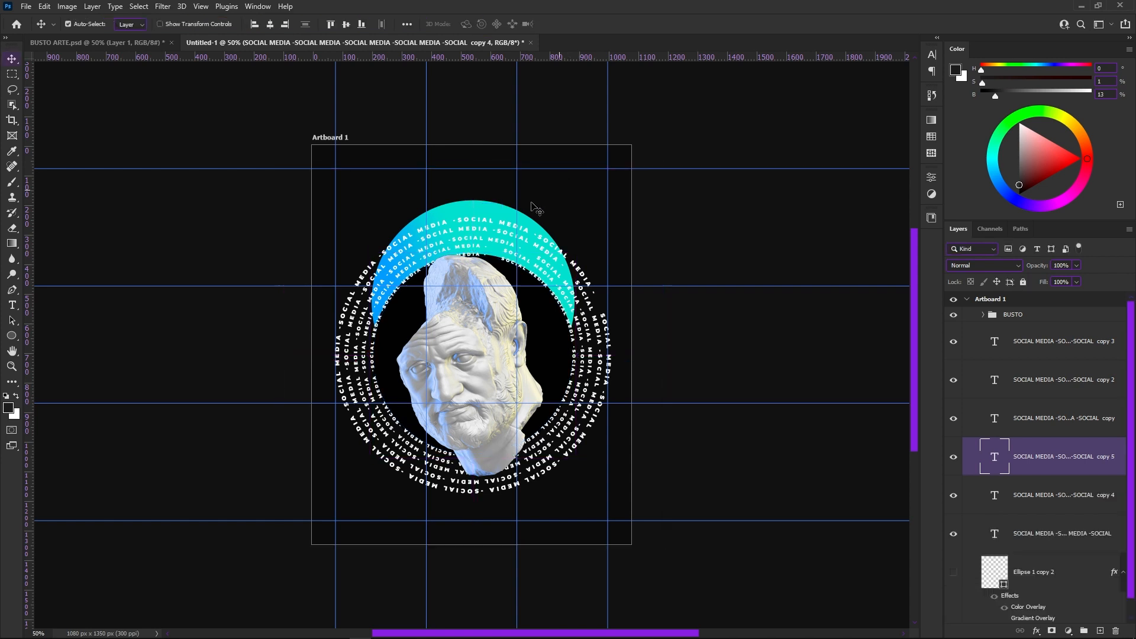
key(ctrl+t)
drag(575, 251, 601, 294)
key(Return)
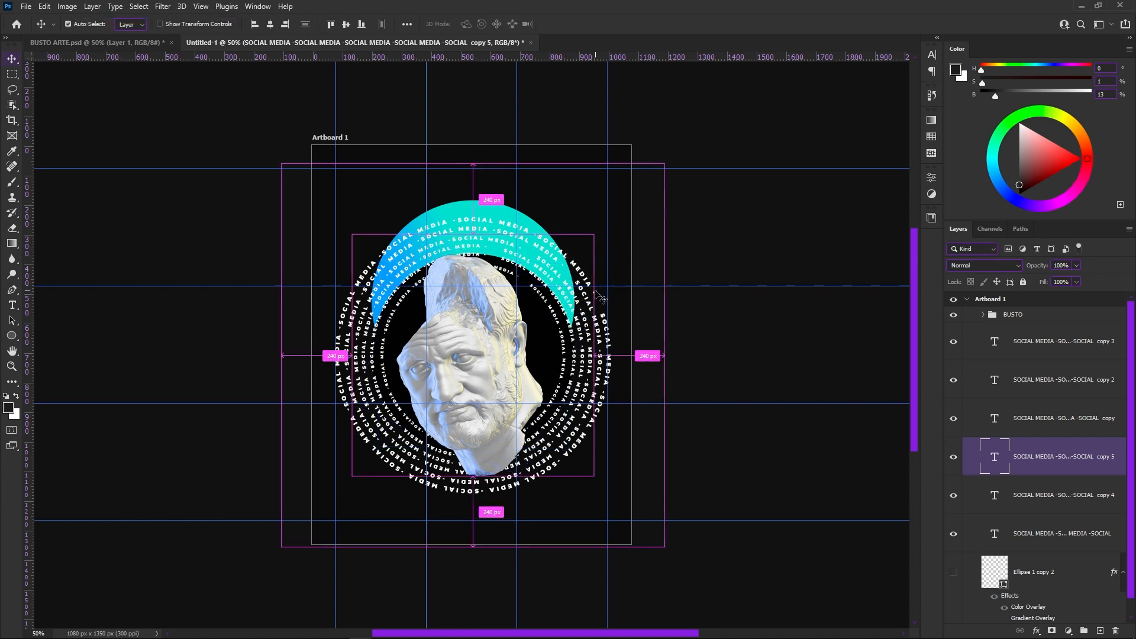
Duplicate the innermost text ring (copy 5) and scale the copy to about 89% about its centre
key(ctrl+j)
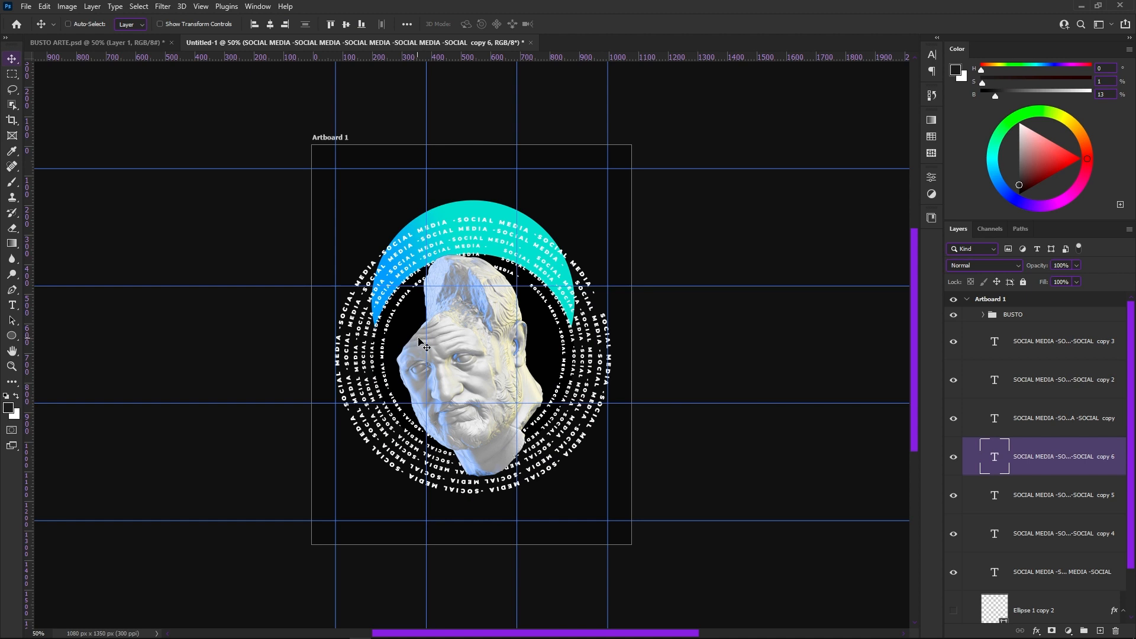
key(ctrl+t)
drag(595, 235, 563, 254)
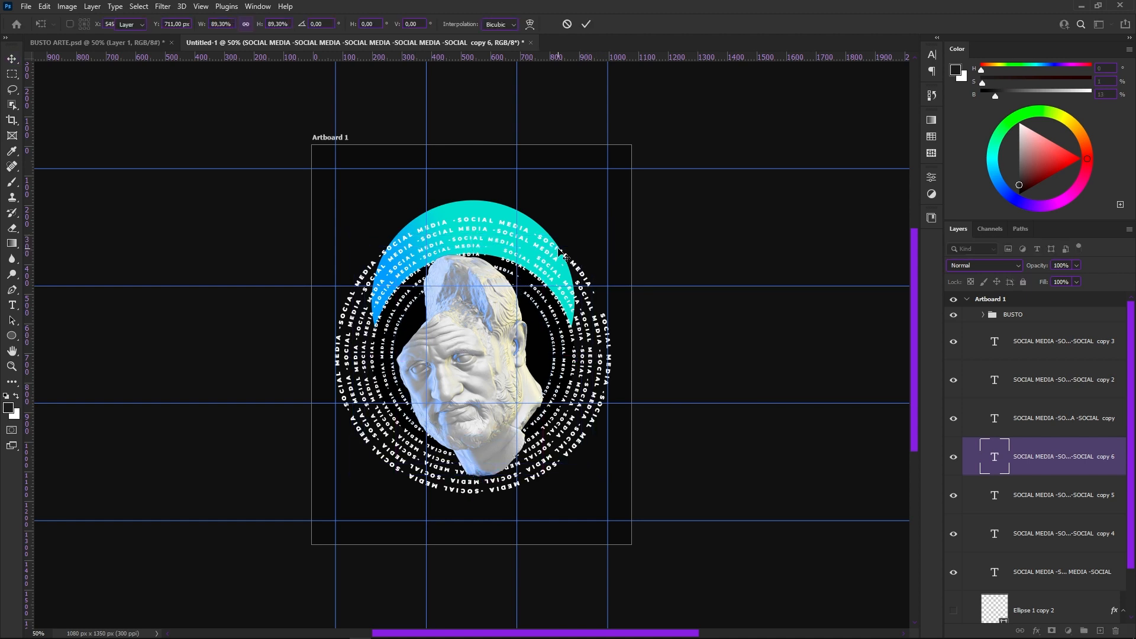
key(Return)
Add two more successively smaller concentric copies inside the SOCIAL MEDIA ring on the copy 6 layer
key(ctrl+j)
key(ctrl+t)
drag(577, 250, 552, 241)
key(Return)
key(ctrl+j)
key(ctrl+t)
drag(570, 257, 559, 268)
key(Return)
Duplicate the innermost SOCIAL MEDIA text ring and scale the copy to about 90% about its centre
key(ctrl+j)
key(ctrl+t)
drag(558, 270, 550, 277)
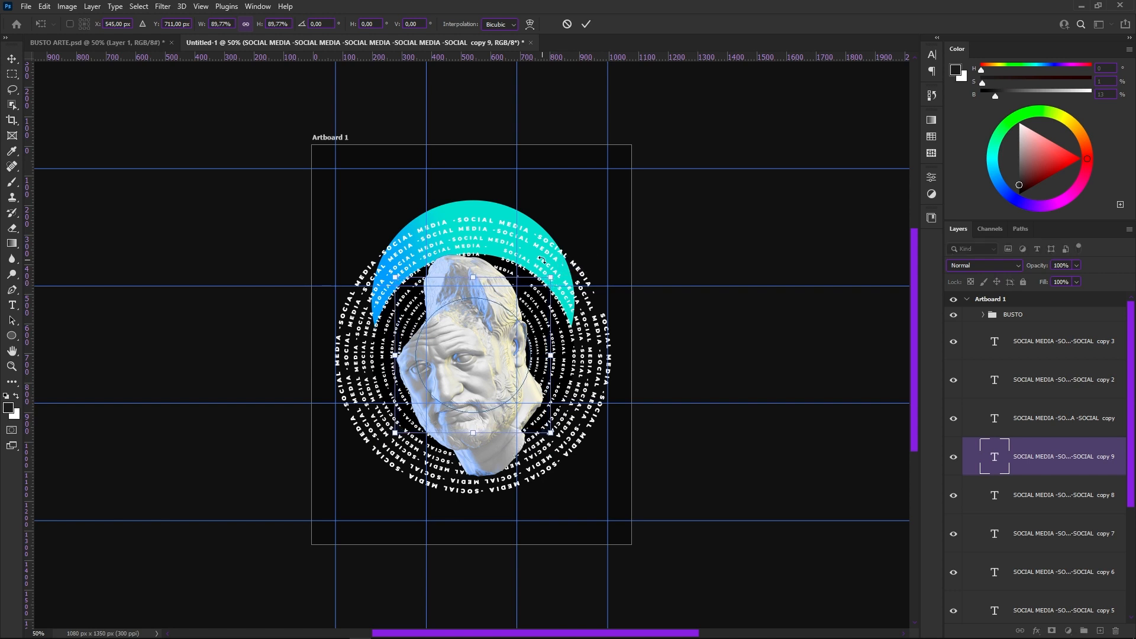
key(Return)
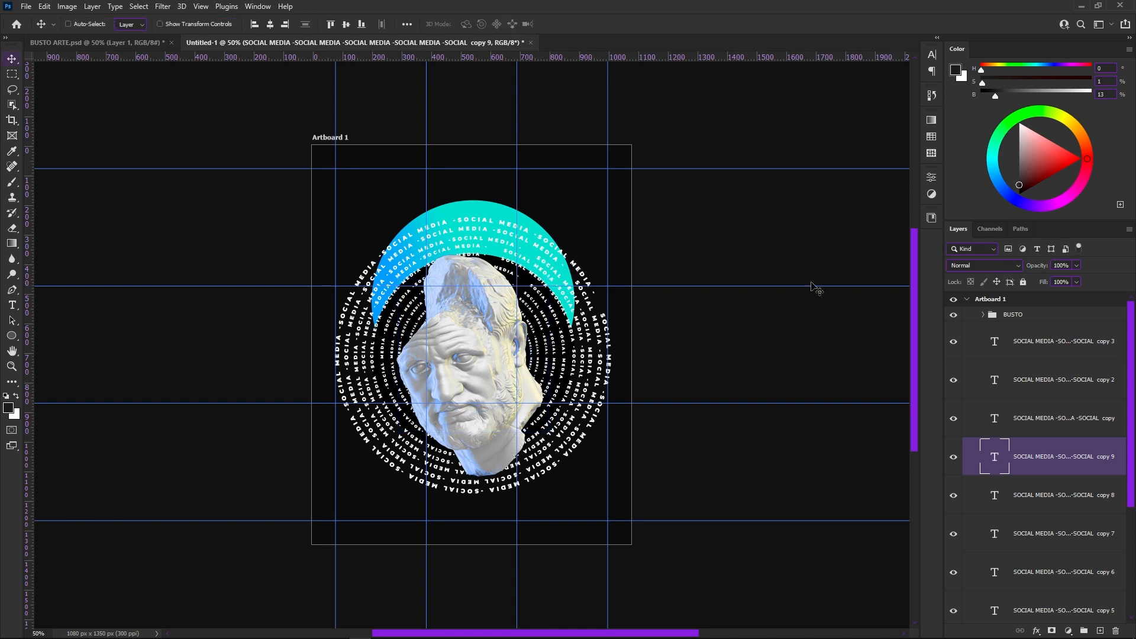
Group all the circular SOCIAL MEDIA text layers and name the group TEXTO CIRCULAR
drag(1130, 355, 1124, 459)
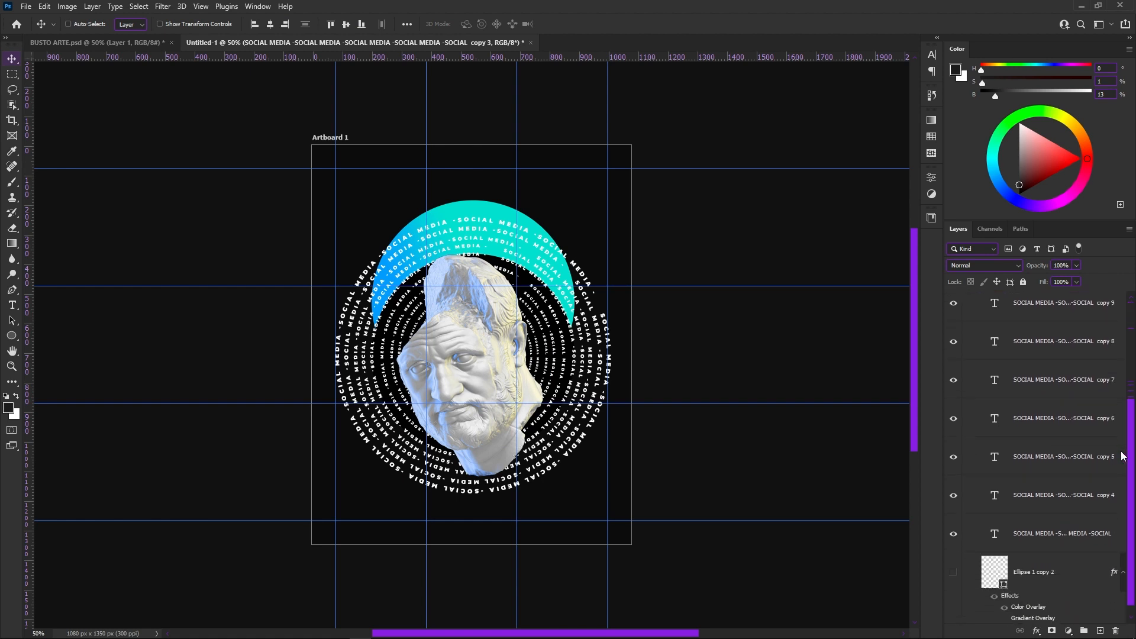
shift+click(1046, 519)
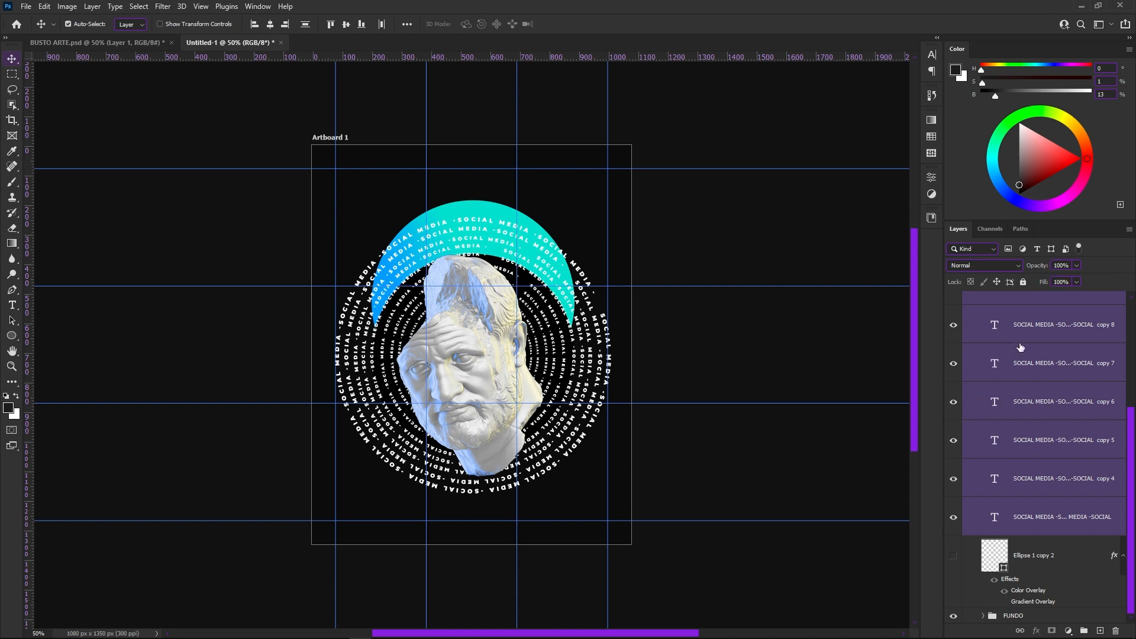
key(ctrl+g)
double_click(1007, 330)
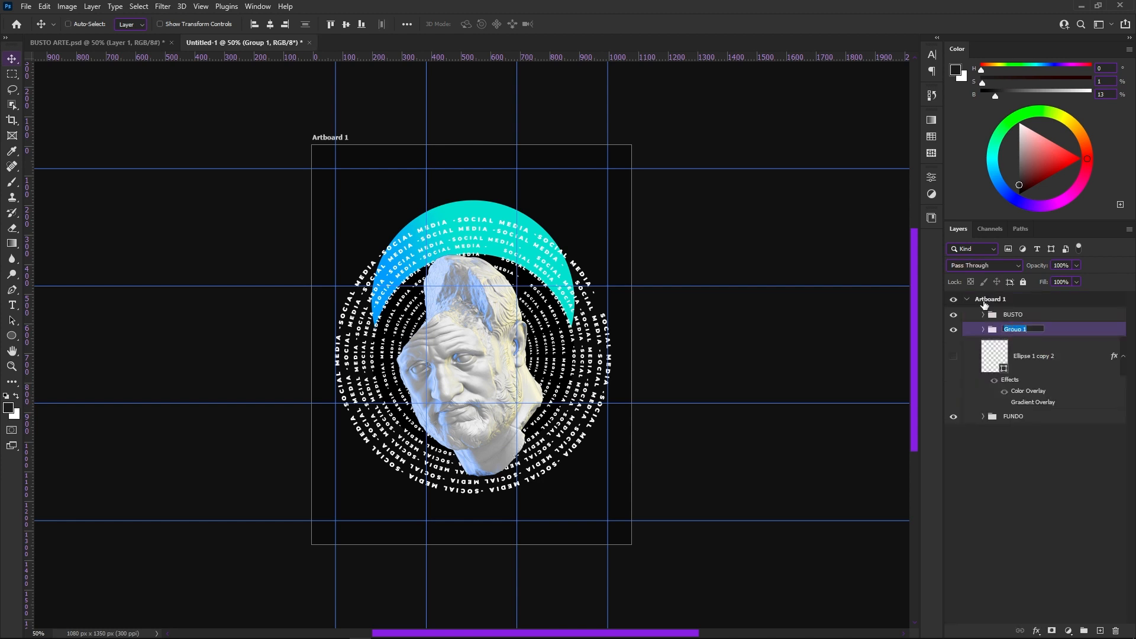
text(TEX)
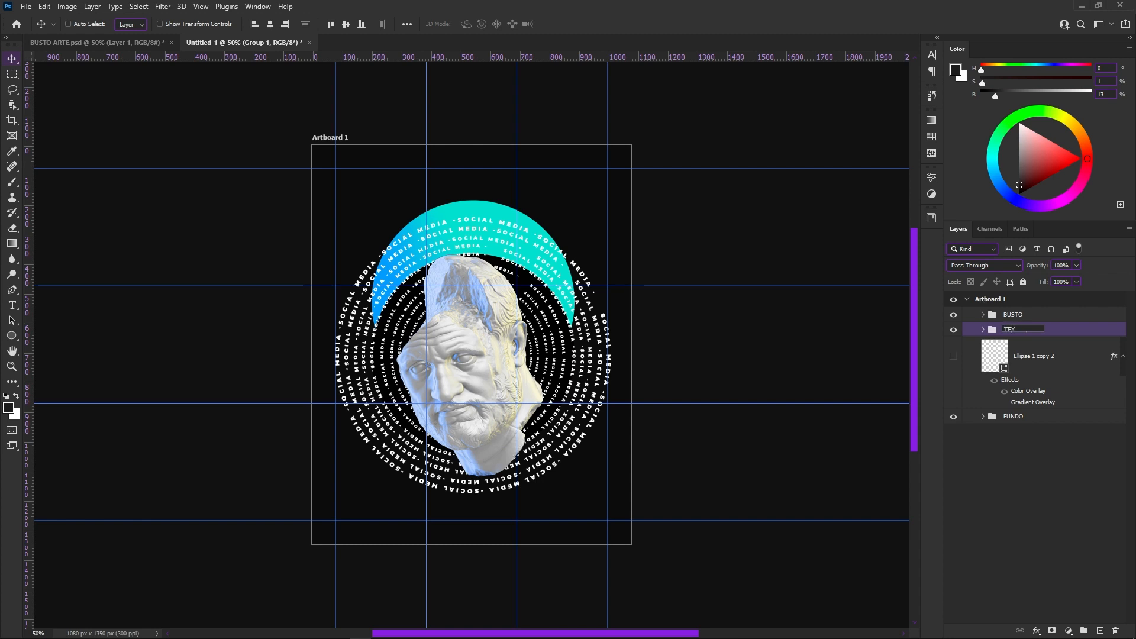
text(TO CIRCULAR)
key(Return)
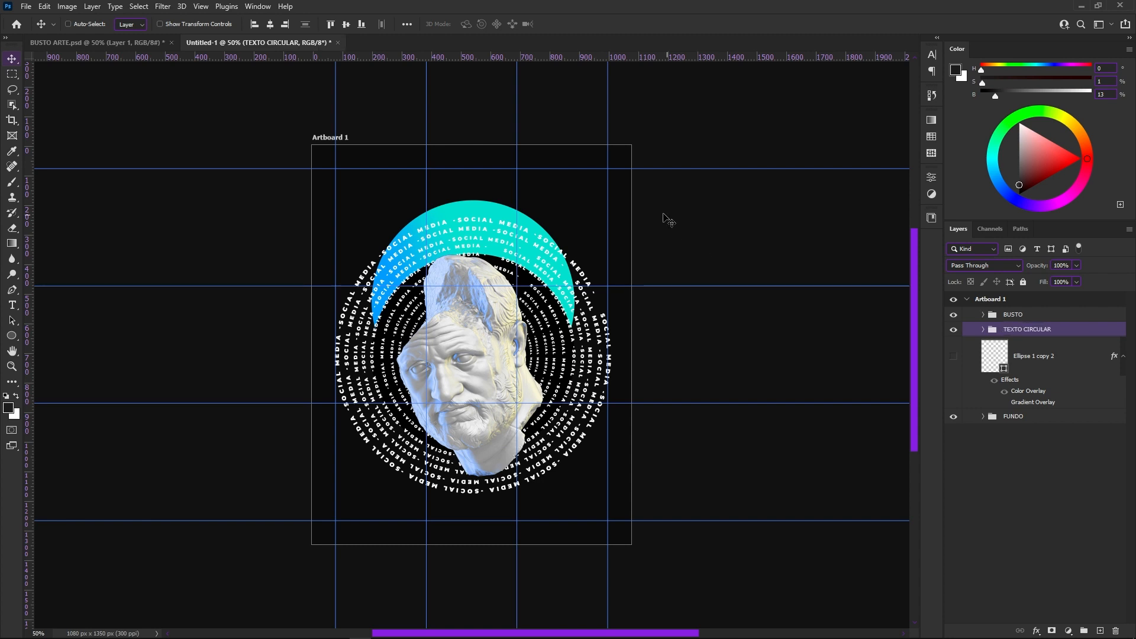
Scale the whole TEXTO CIRCULAR group to about 96% about its centre
key(ctrl+t)
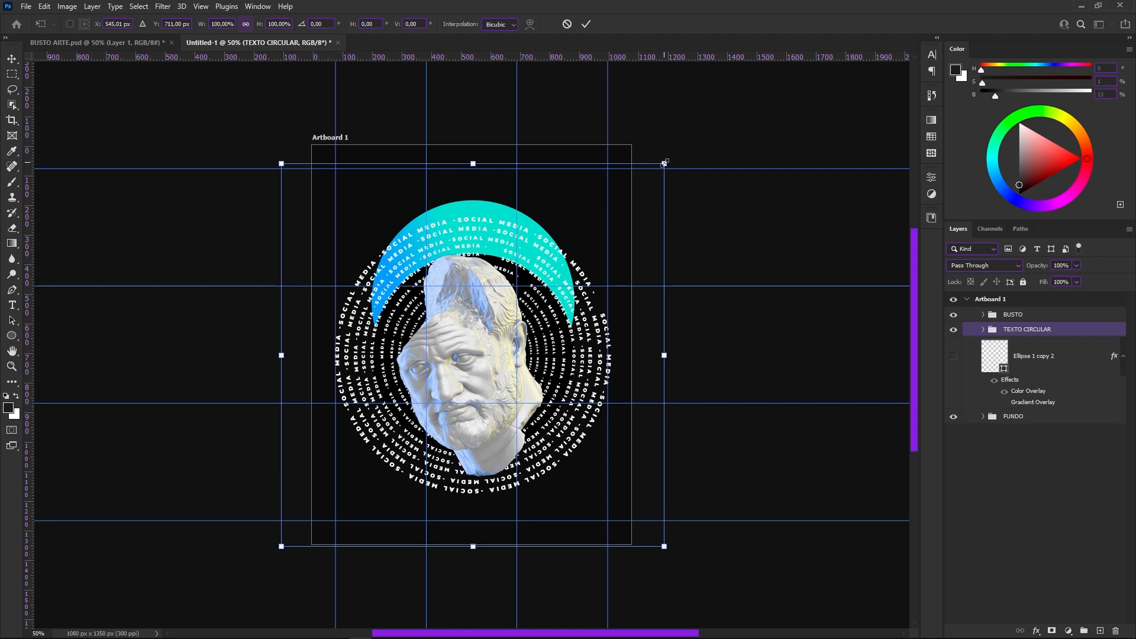
drag(663, 164, 655, 173)
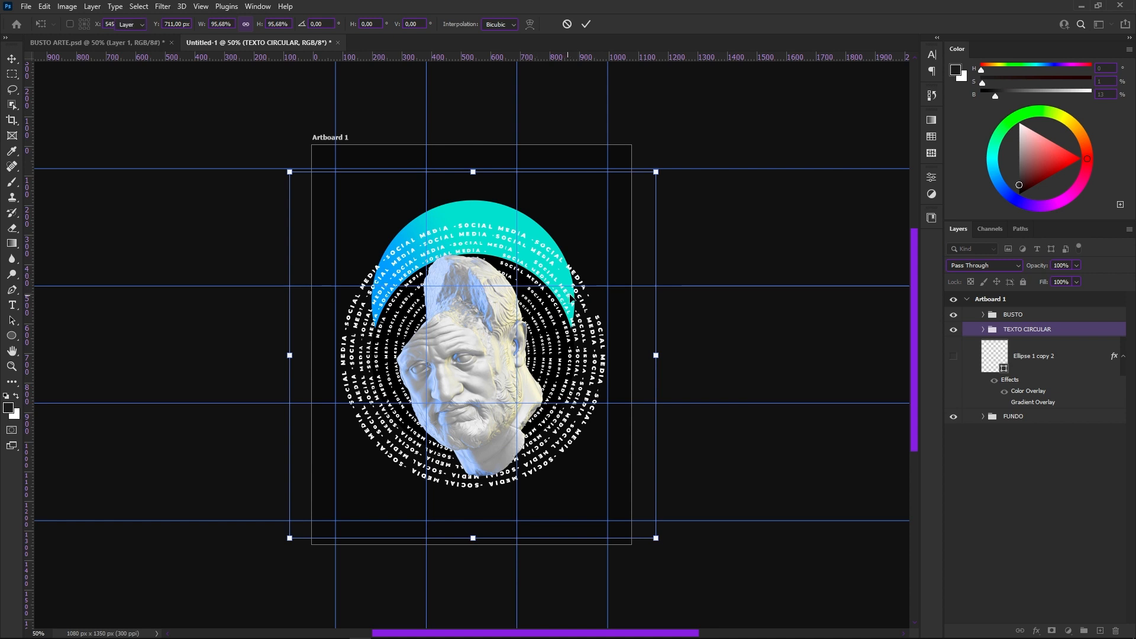
key(Return)
Delete the hidden Ellipse 1 copy 2 layer
click(1029, 366)
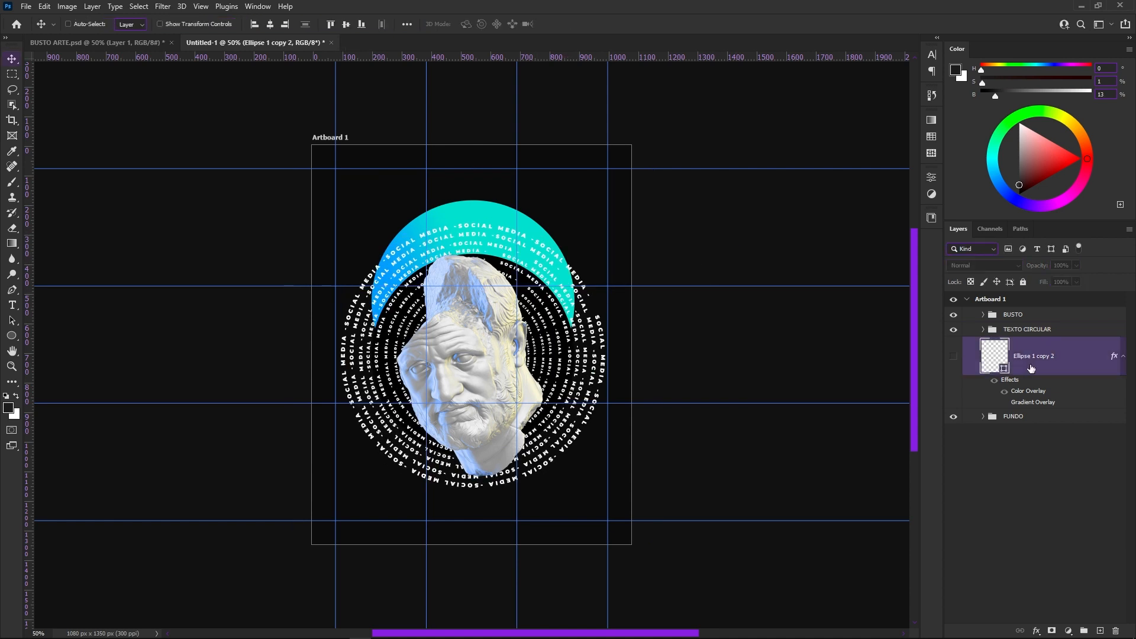
key(Delete)
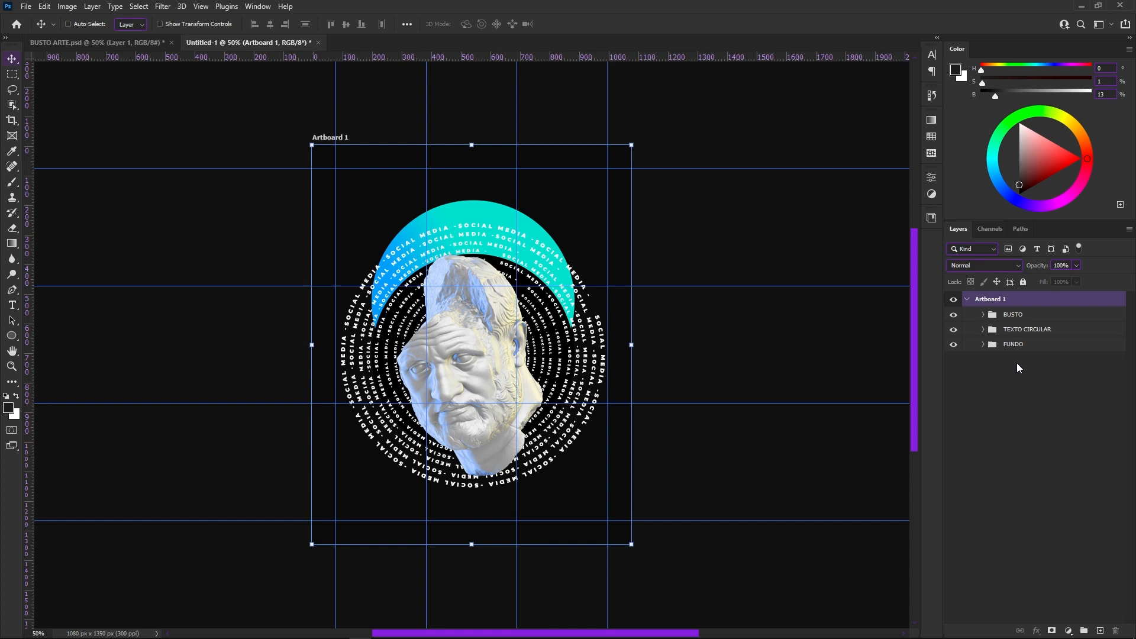
click(1017, 363)
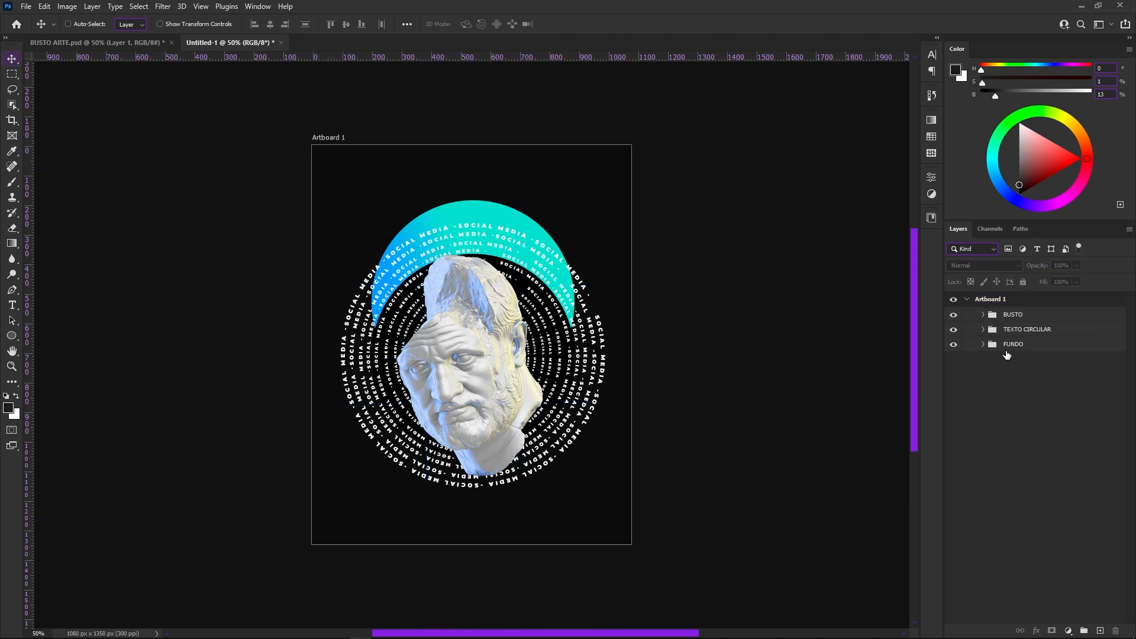
Draw a square of about 1105 px with the Rectangle tool directly above Color Fill 1 in the FUNDO group
click(1006, 345)
click(983, 345)
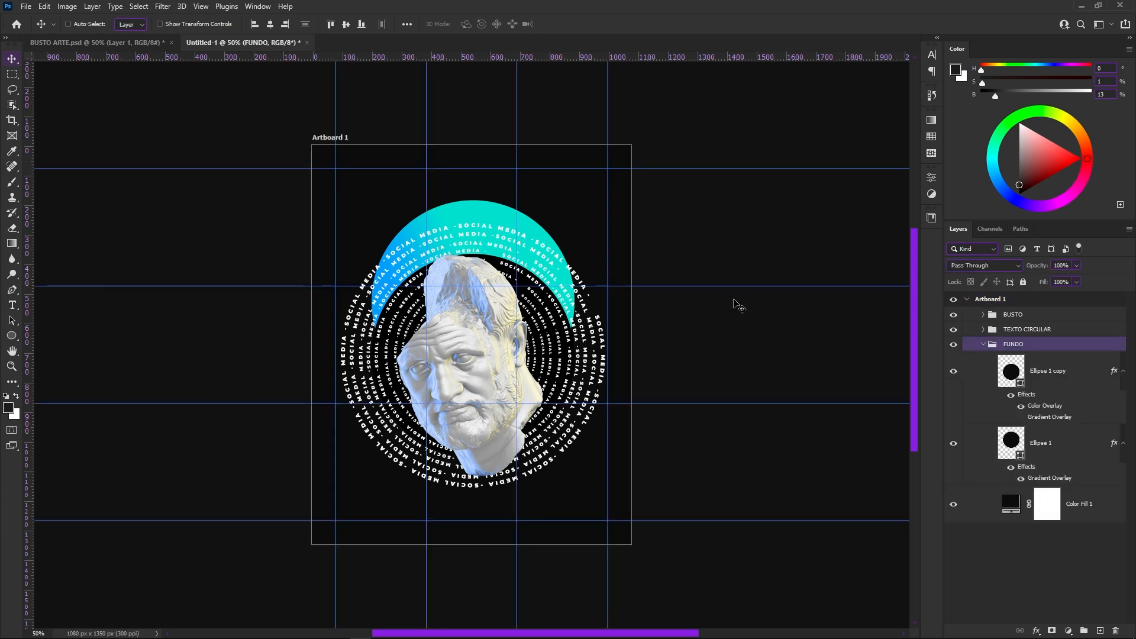
click(12, 335)
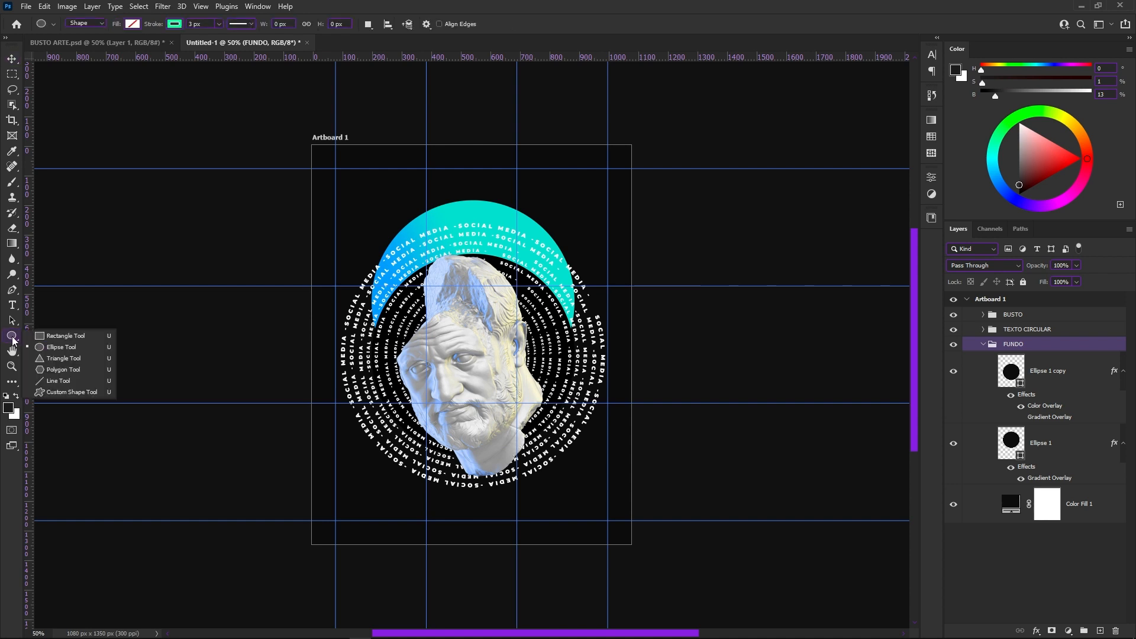
click(59, 336)
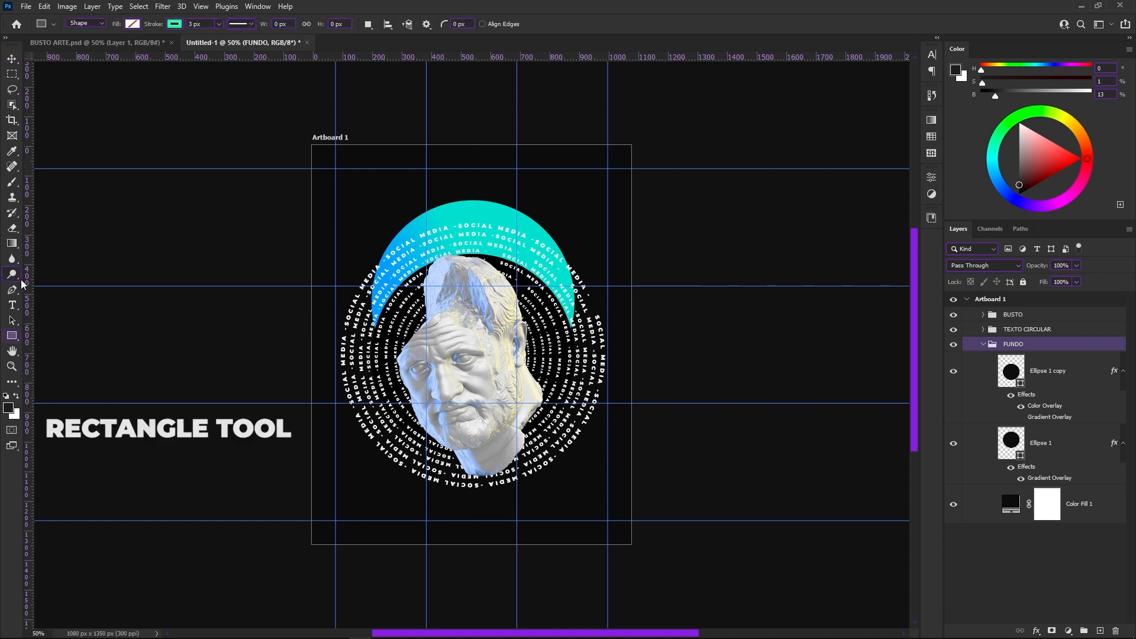
key(ctrl+minus)
key(ctrl+minus)
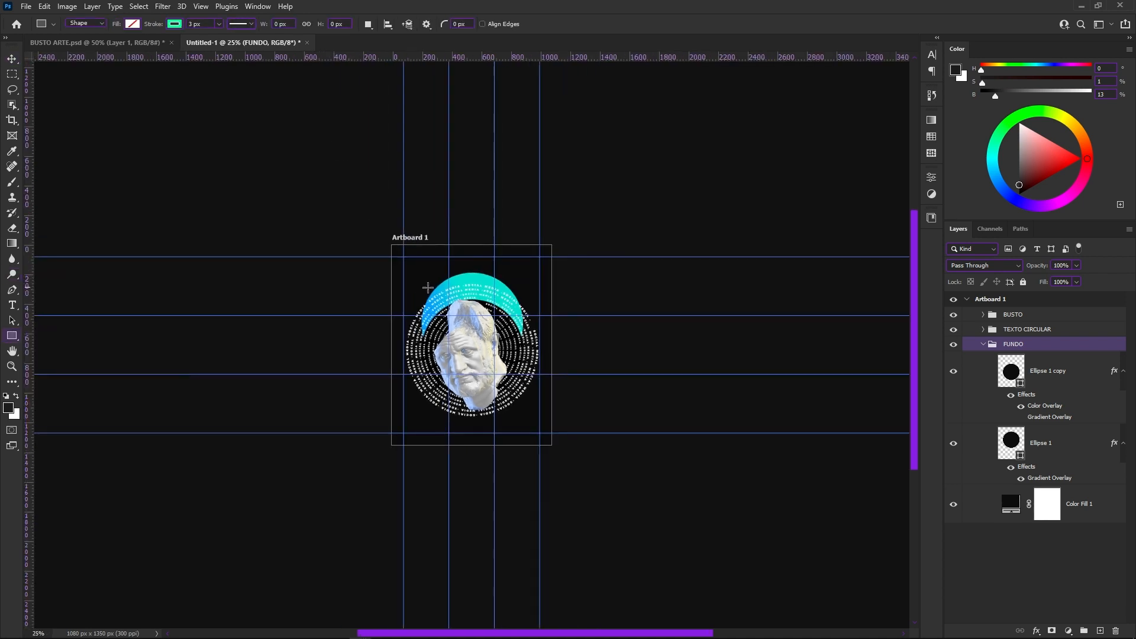
click(1086, 514)
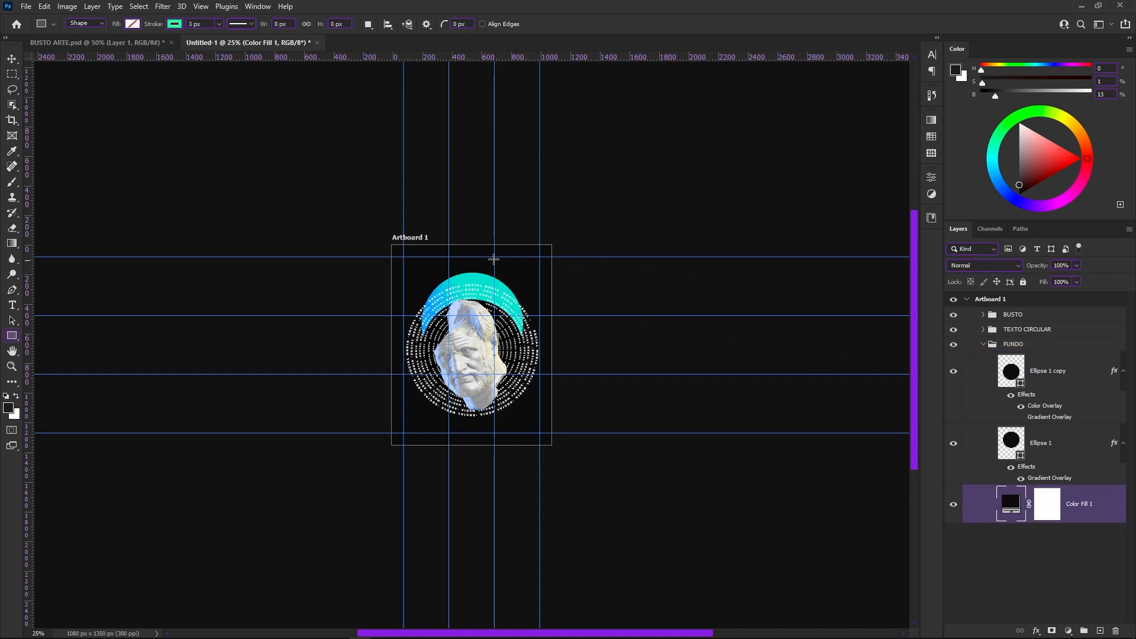
drag(357, 210, 603, 373)
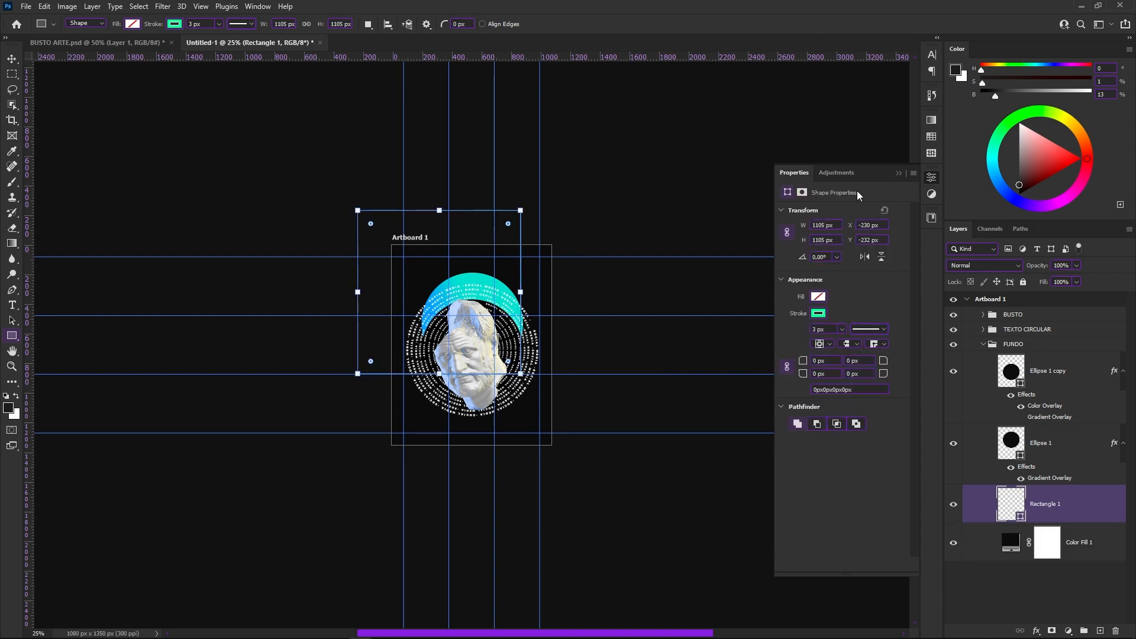
click(898, 175)
Rotate the square 45° and stretch it horizontally into a diamond about 3275 px wide, accepting conversion to a regular path
key(ctrl+t)
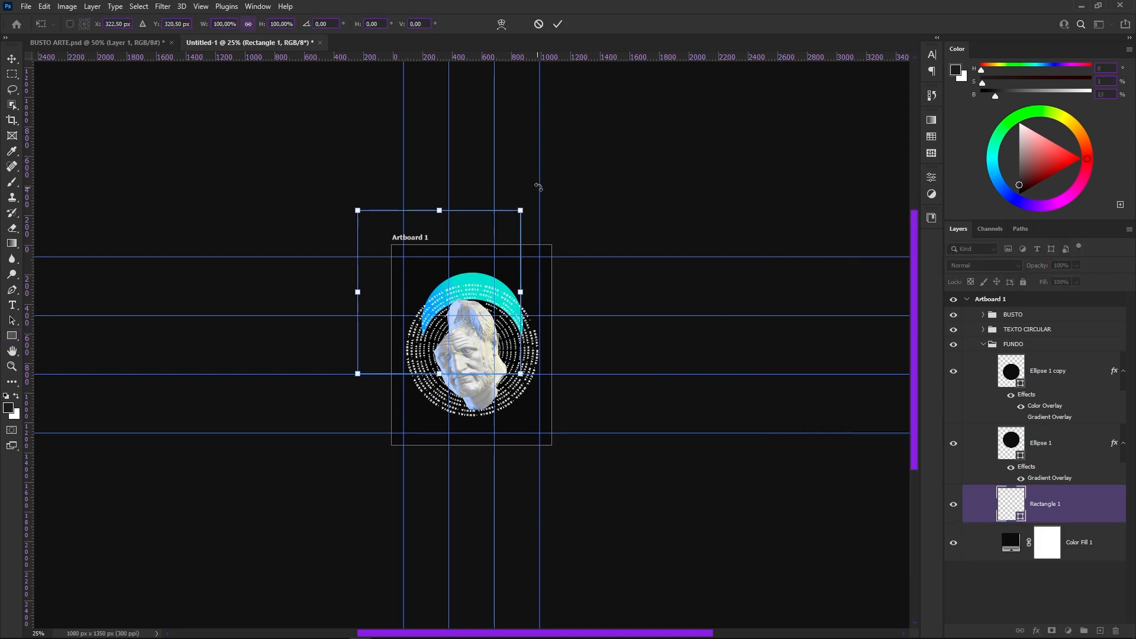
drag(591, 176, 590, 300)
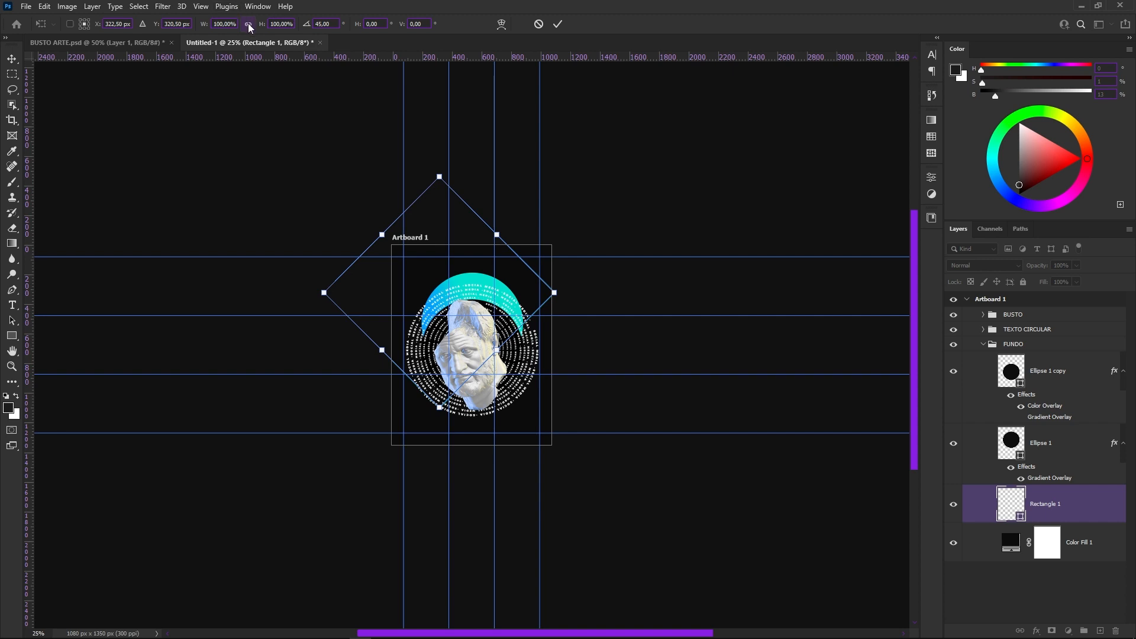
key(Return)
key(ctrl+t)
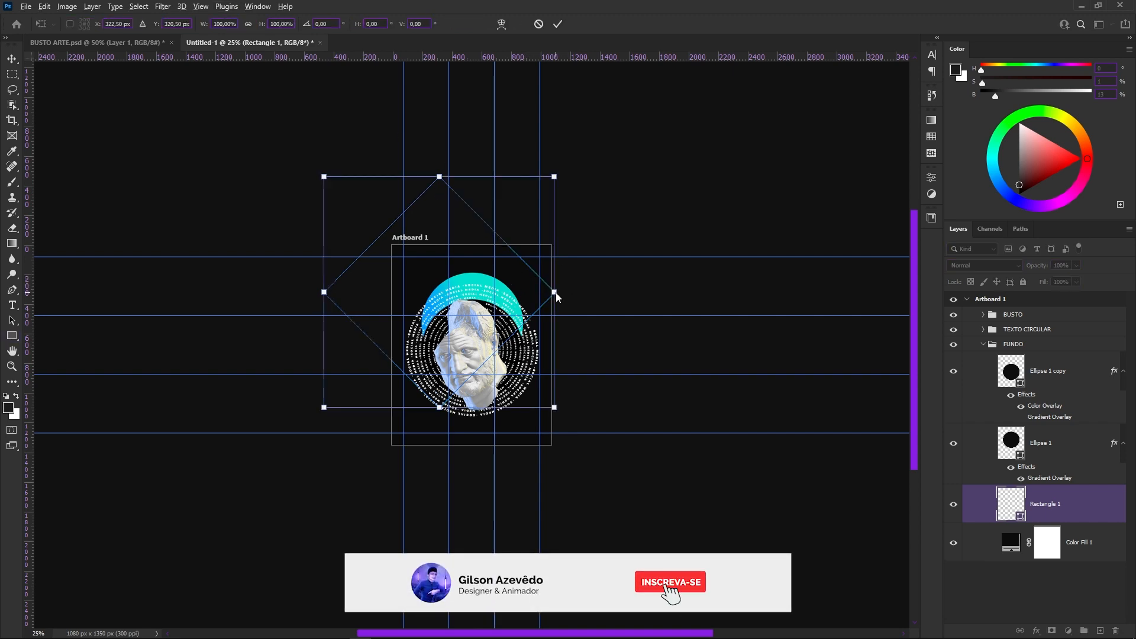
drag(556, 296, 684, 288)
key(Return)
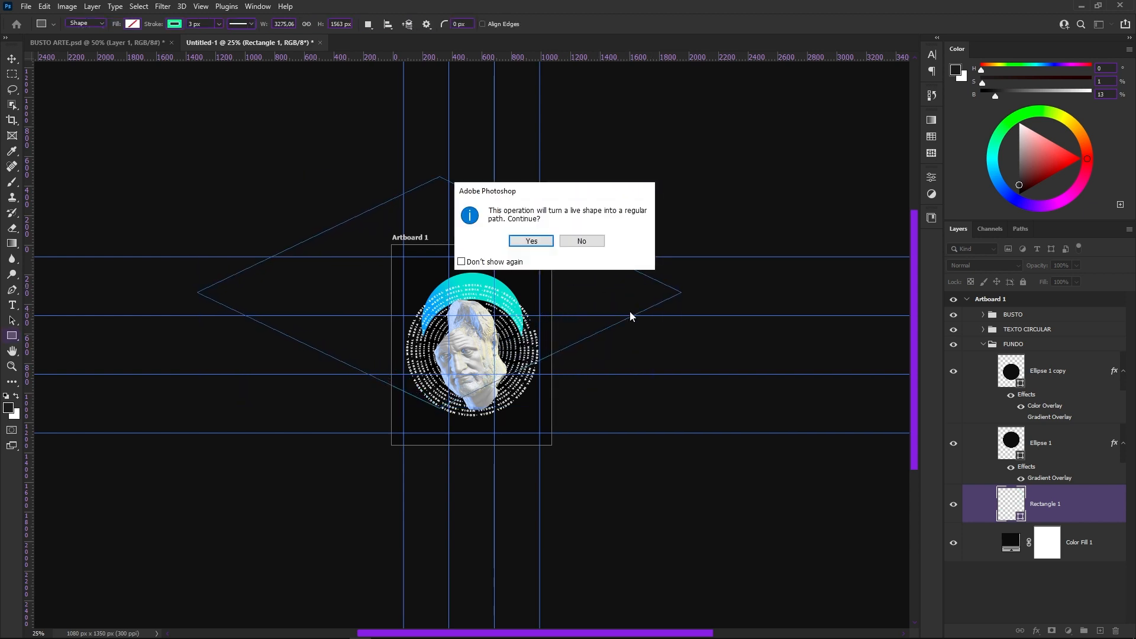
click(532, 242)
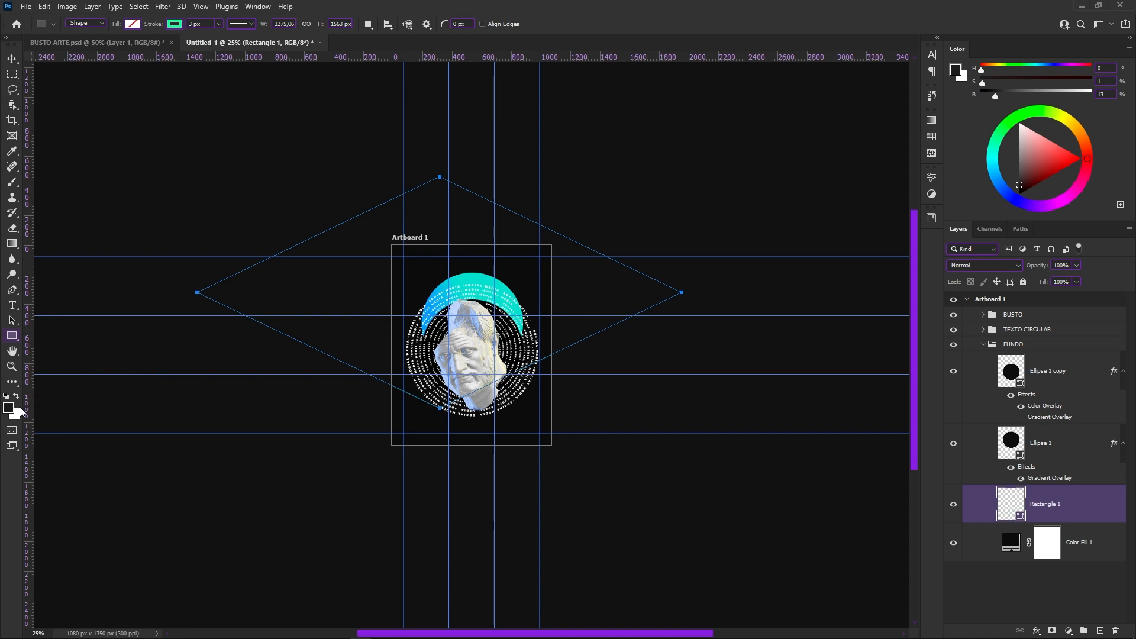
Set the foreground colour to dark grey at 20% brightness, fill the diamond with dark grey and remove its stroke
click(9, 411)
click(658, 337)
click(927, 207)
click(132, 23)
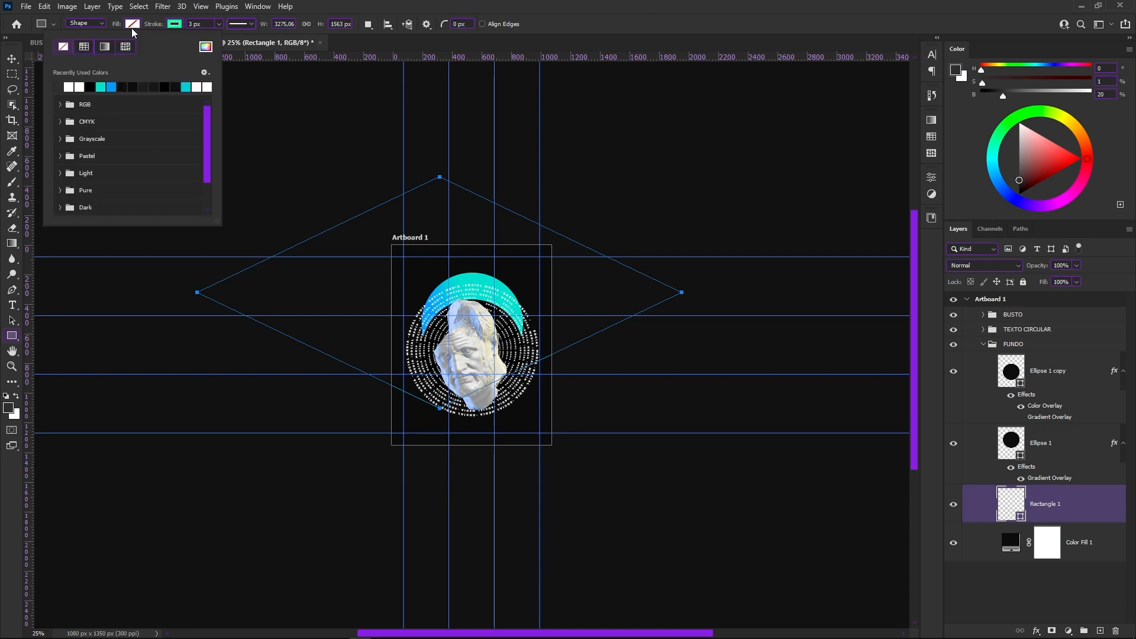
click(59, 87)
click(175, 25)
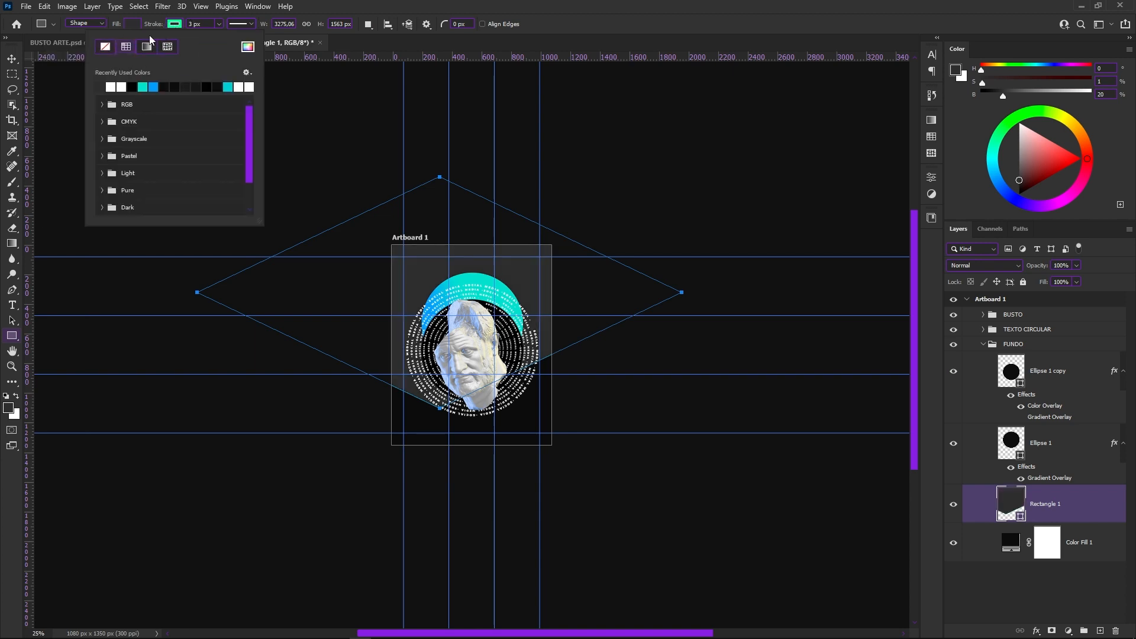
click(105, 47)
Move the grey diamond to cover the artboard's upper-right corner, and place a duplicate peeking in at the lower-left edge
click(13, 60)
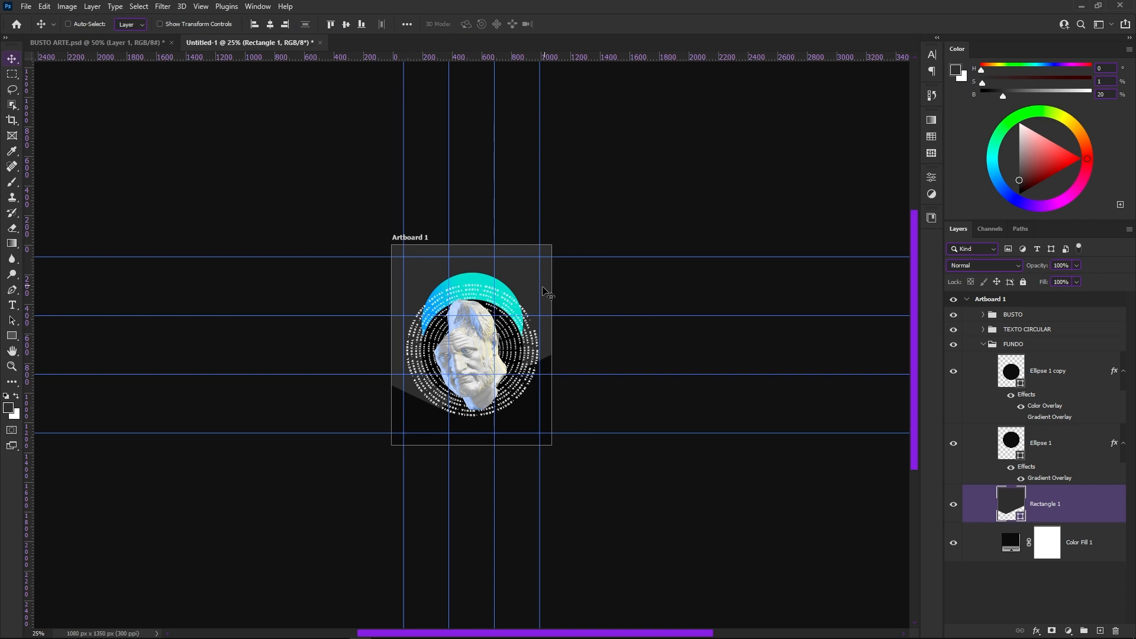
drag(531, 283, 653, 215)
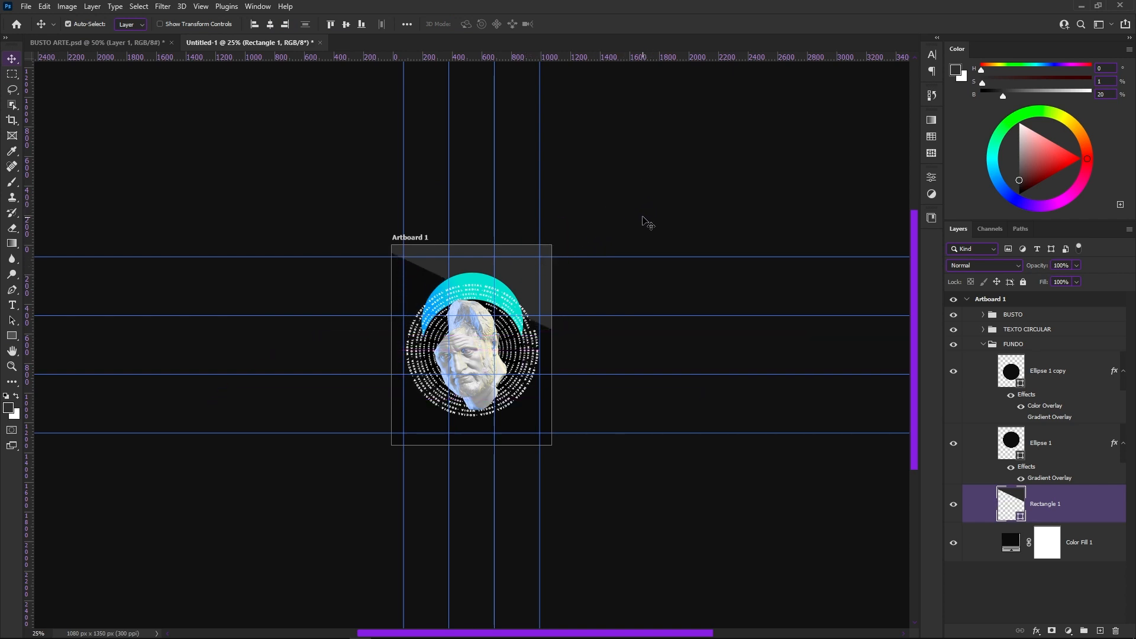
key(ctrl+j)
drag(530, 273, 433, 538)
drag(474, 427, 448, 462)
key(ctrl)
scroll(471, 294, up, 5)
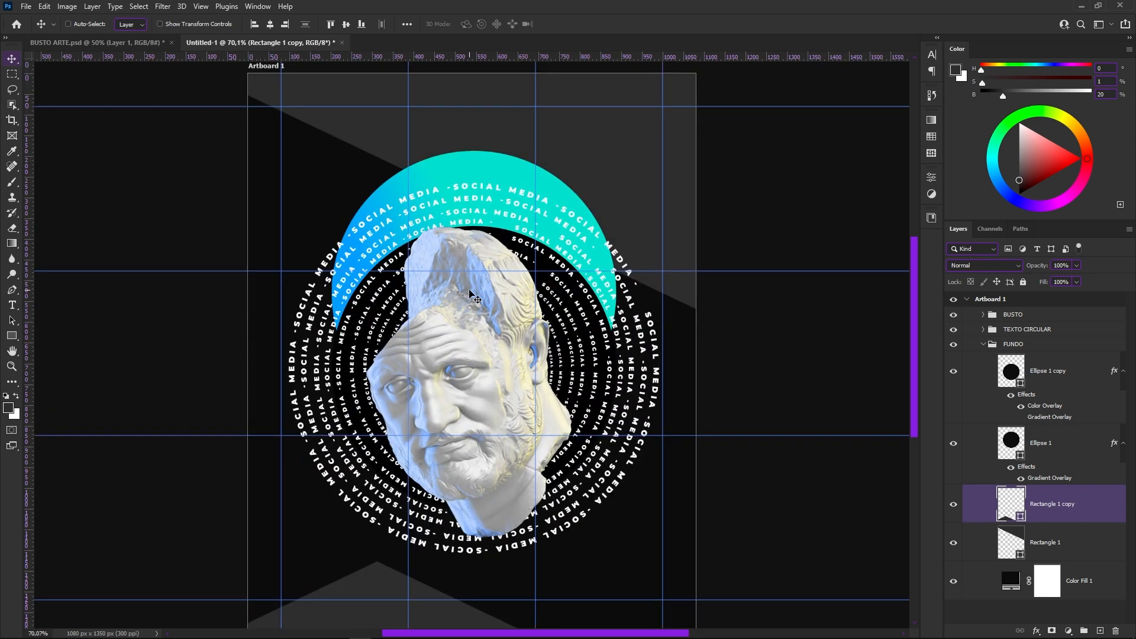
mouse_move(571, 386)
mouse_down()
mouse_move(581, 350)
mouse_move(577, 370)
mouse_up()
Draw an unfilled rectangle of about 1087 x 1351 px with a 3 px white stroke around the artboard, above the BUSTO group
click(983, 345)
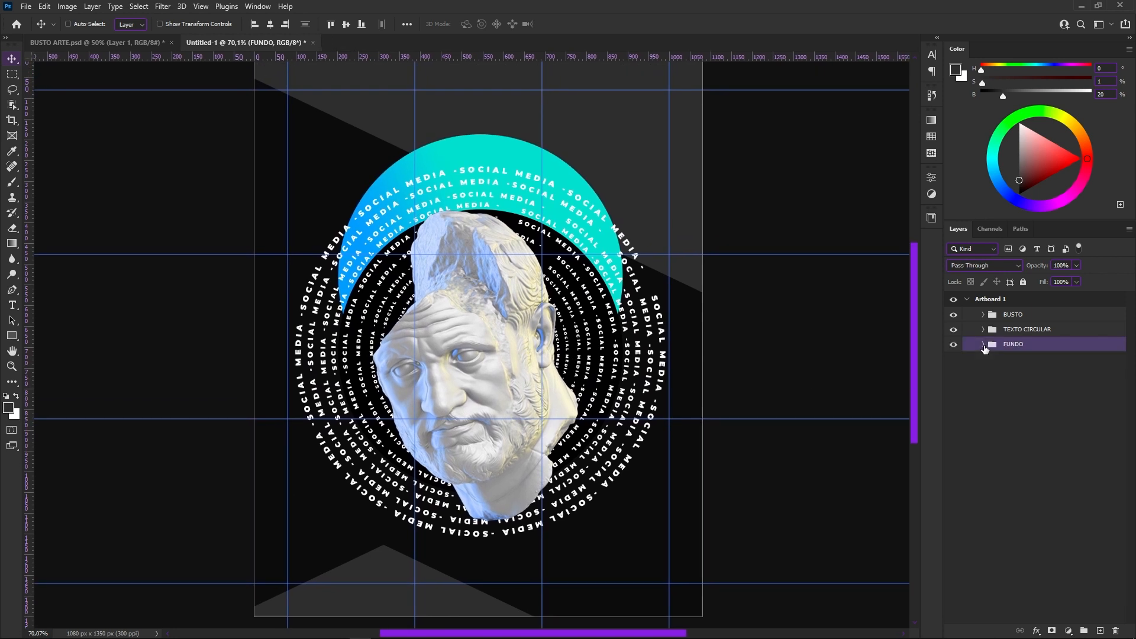
click(1020, 318)
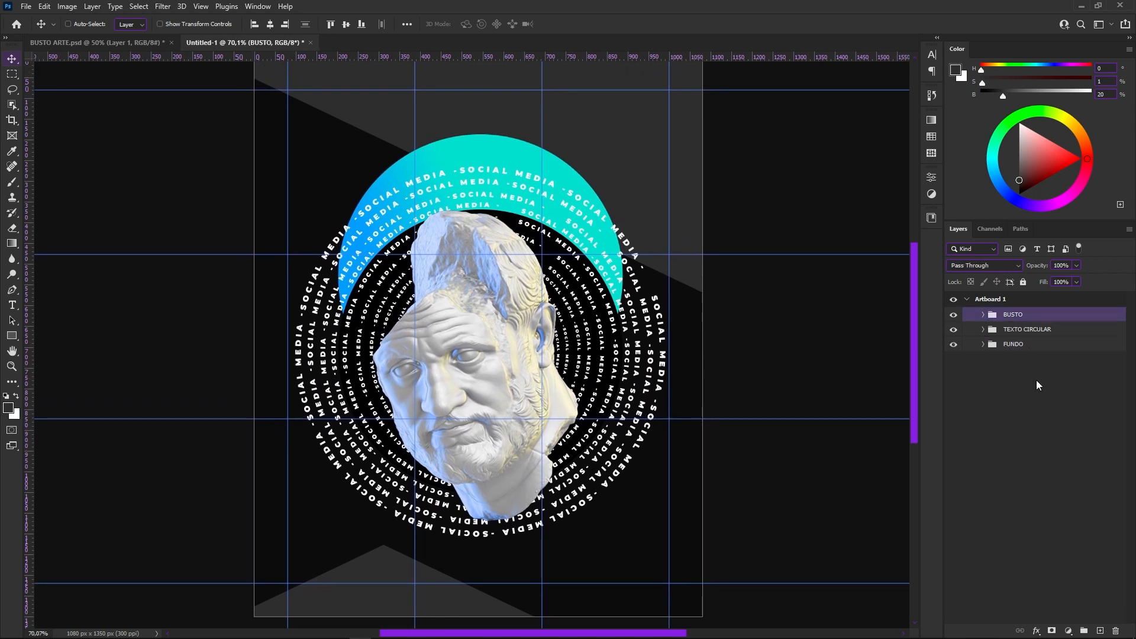
click(12, 334)
key(ctrl+minus)
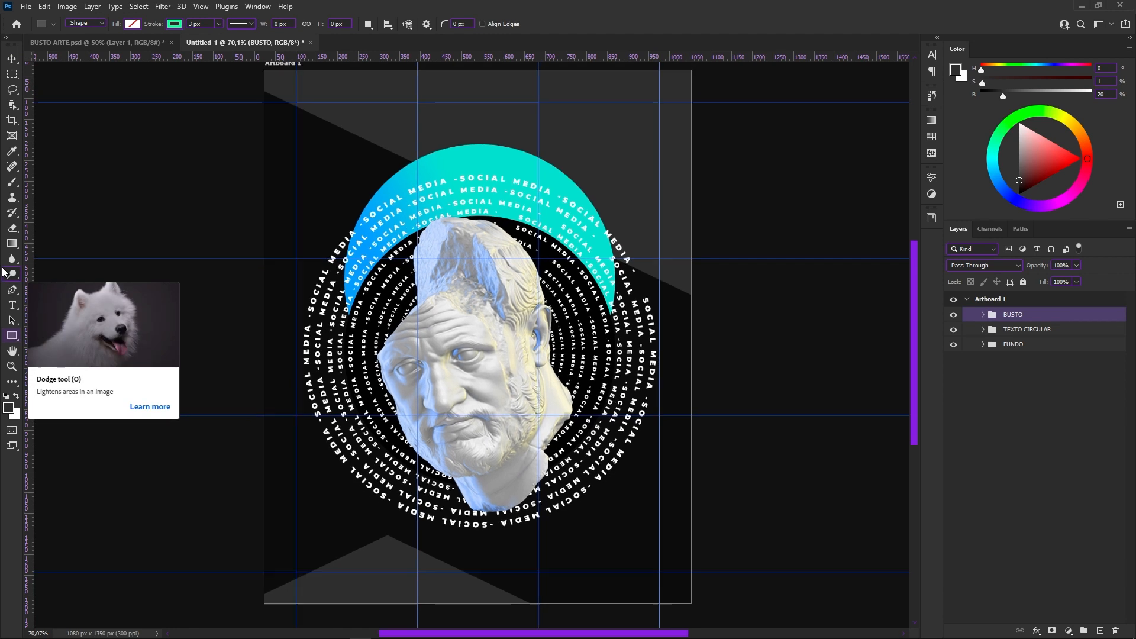
key(ctrl+minus)
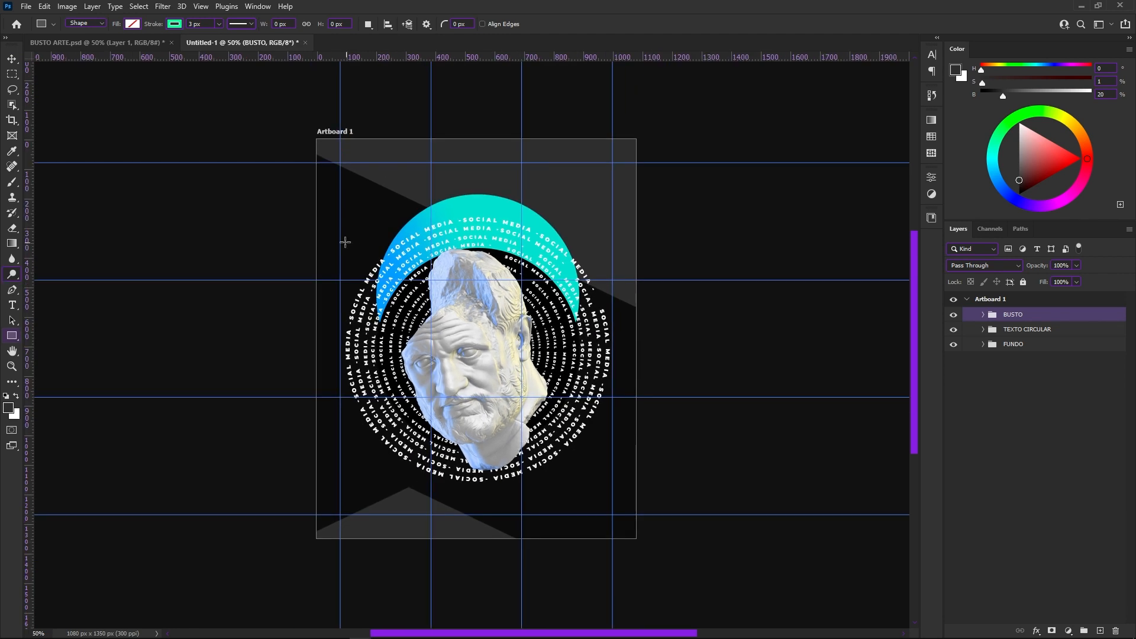
click(174, 24)
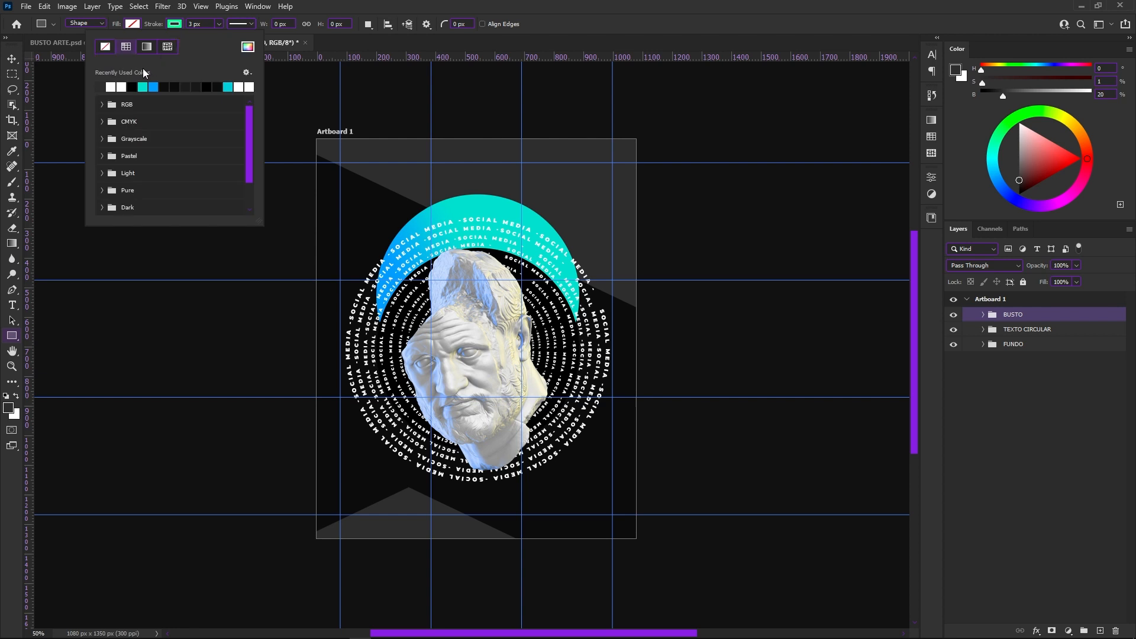
click(118, 85)
drag(315, 139, 636, 538)
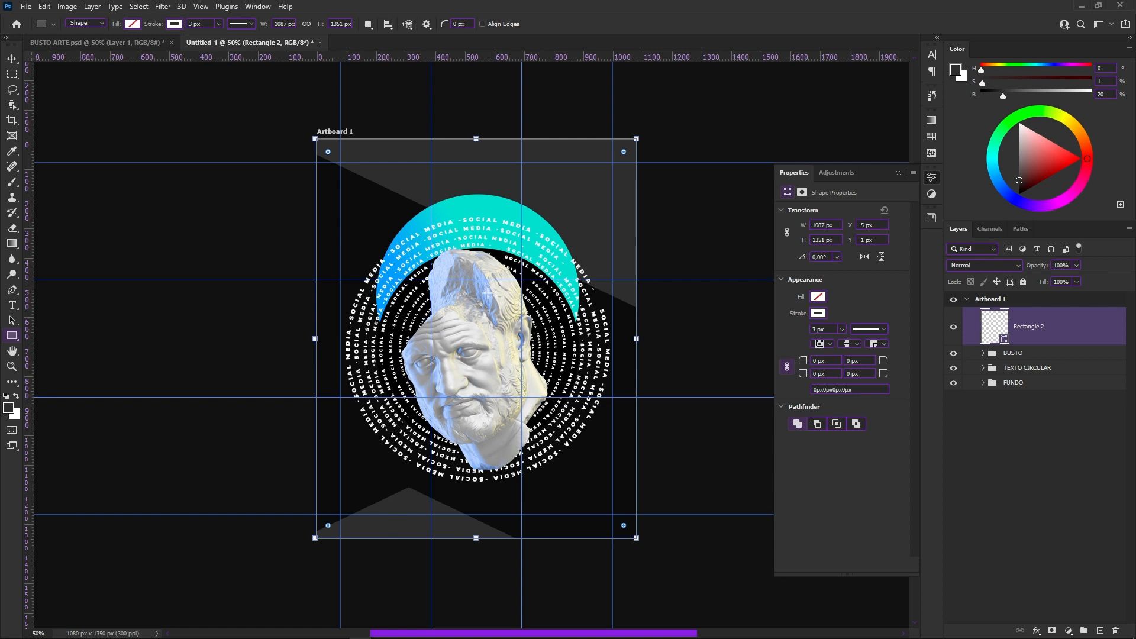
key(ctrl+plus)
key(ctrl+plus)
key(ctrl+plus)
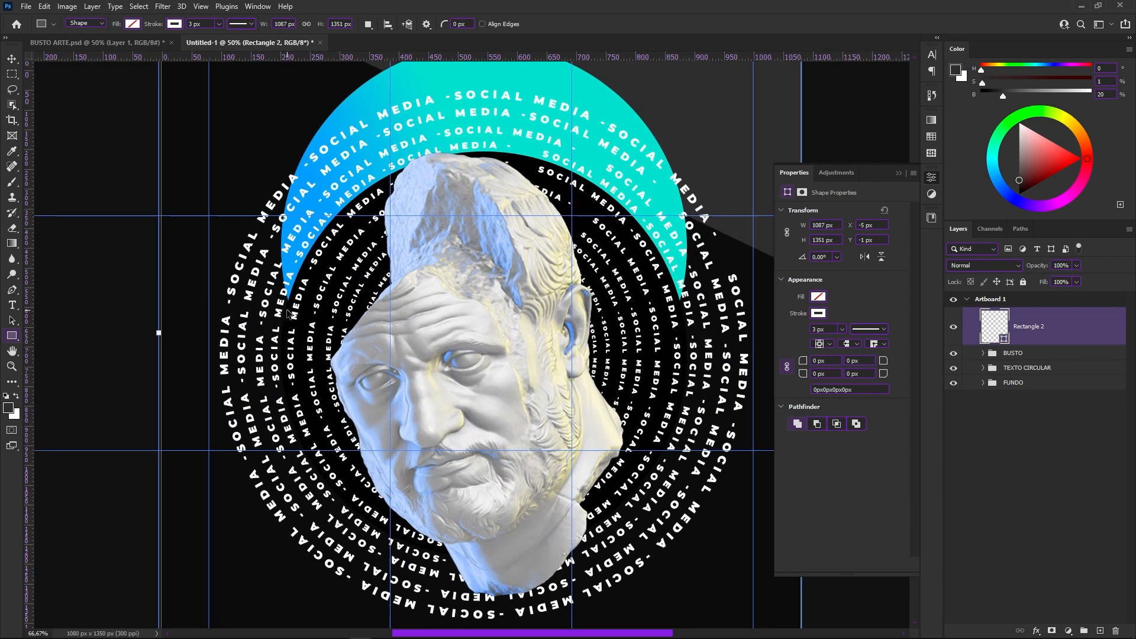
Pull the white frame rectangle's left edge in to the artboard's left border at X 0 px
drag(359, 276, 394, 279)
scroll(394, 279, left, 10)
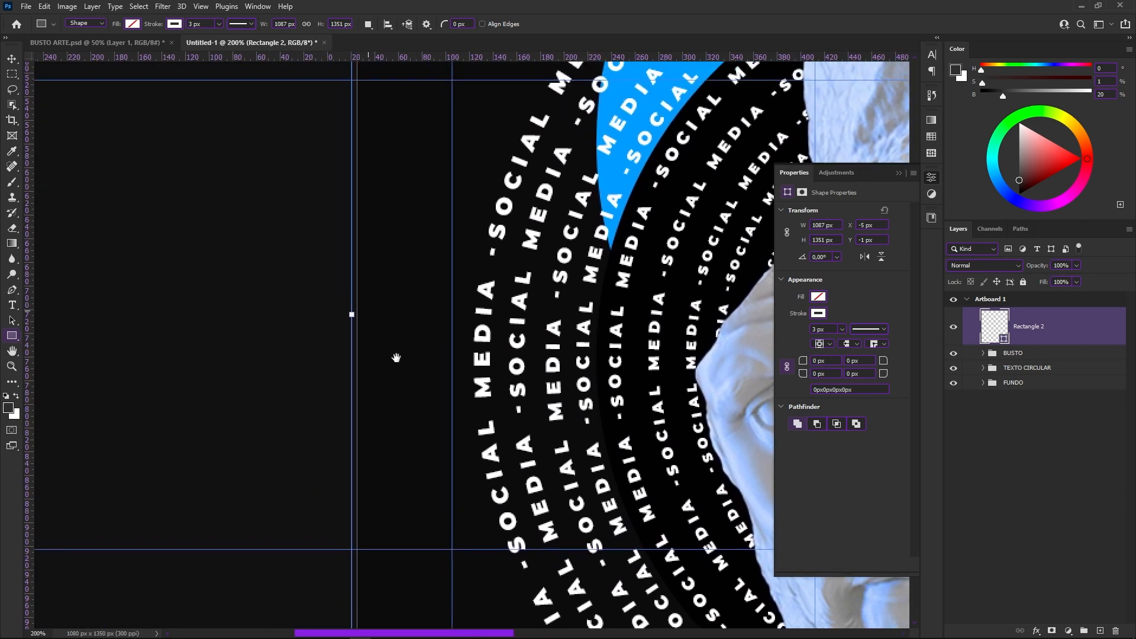
drag(348, 320, 356, 320)
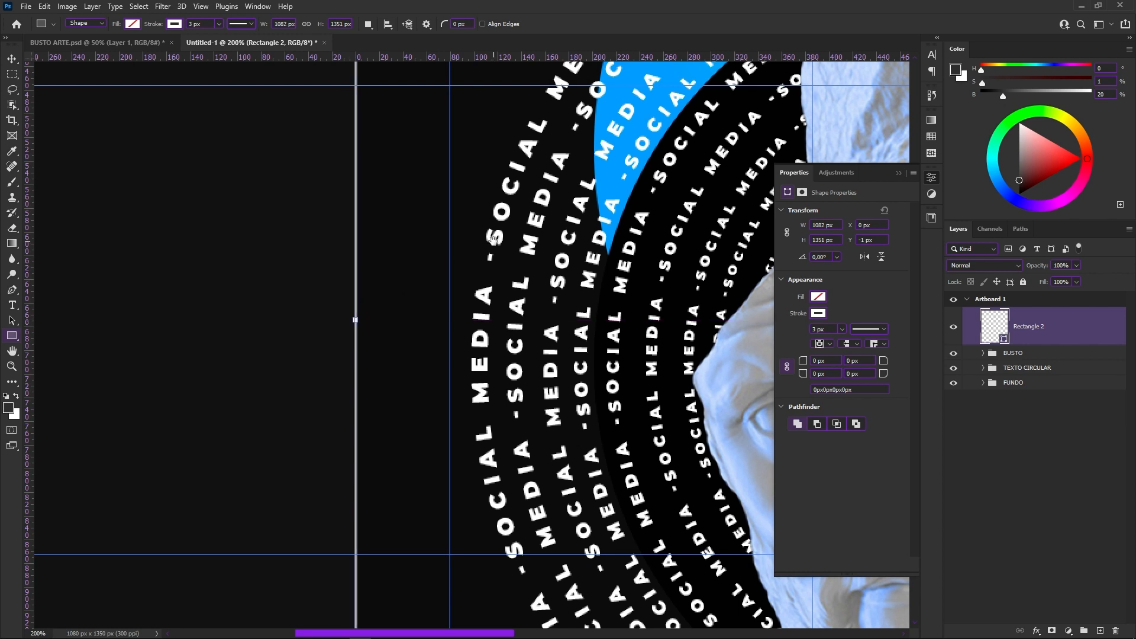
Pull the frame rectangle's right edge in to the artboard's right border, making it 1080 px wide
drag(543, 197, 501, 253)
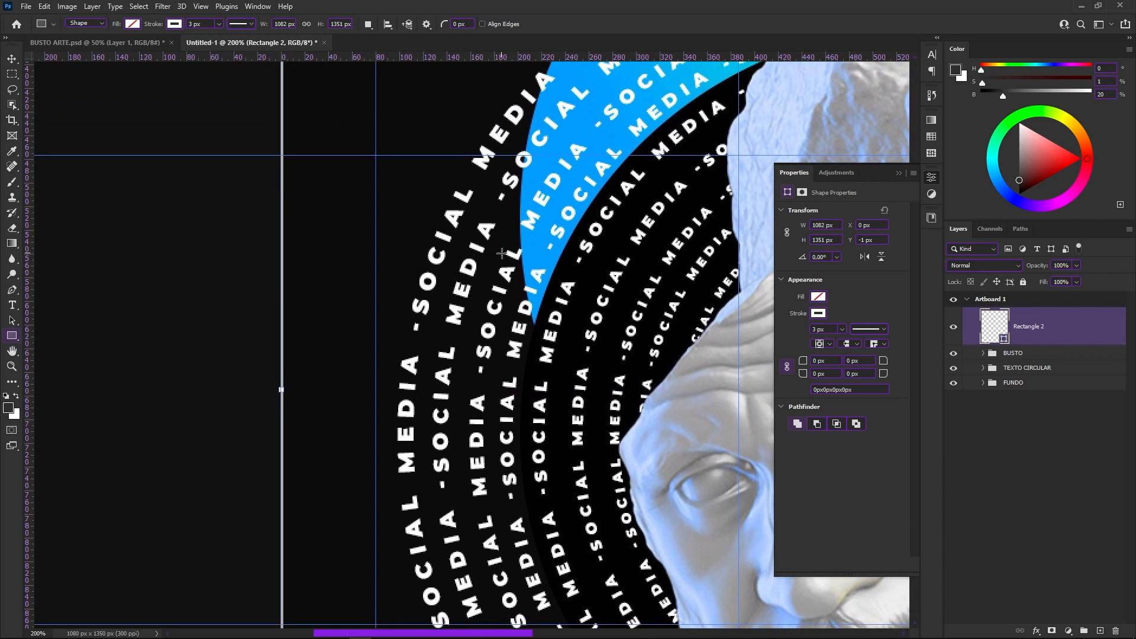
drag(553, 195, 508, 393)
drag(557, 136, 456, 247)
drag(645, 296, 497, 268)
mouse_move(710, 349)
mouse_down()
mouse_move(473, 266)
mouse_move(527, 273)
mouse_move(528, 346)
mouse_move(560, 223)
mouse_up()
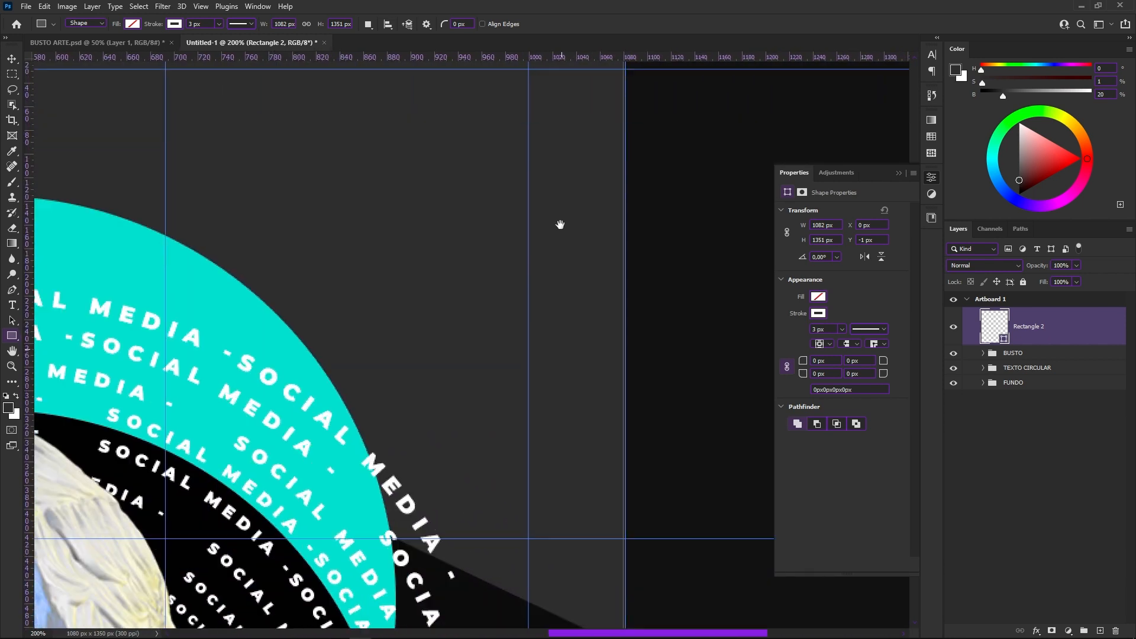
drag(568, 592, 563, 380)
drag(556, 521, 553, 363)
drag(597, 405, 594, 404)
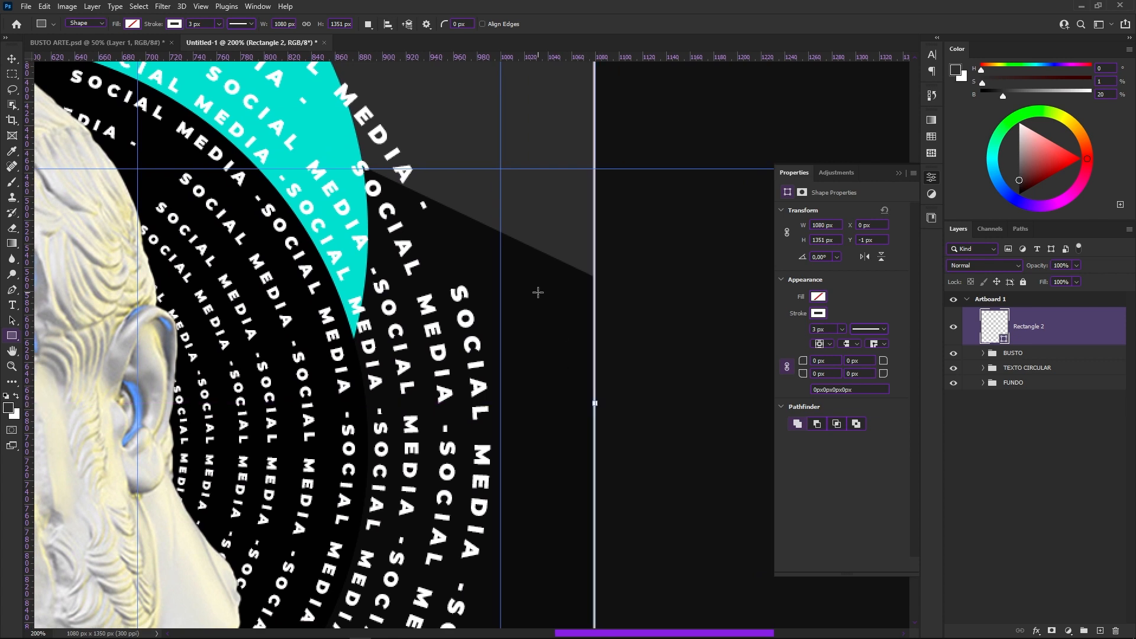
Thicken the frame rectangle's white stroke to about 56.53 px
key(ctrl+minus)
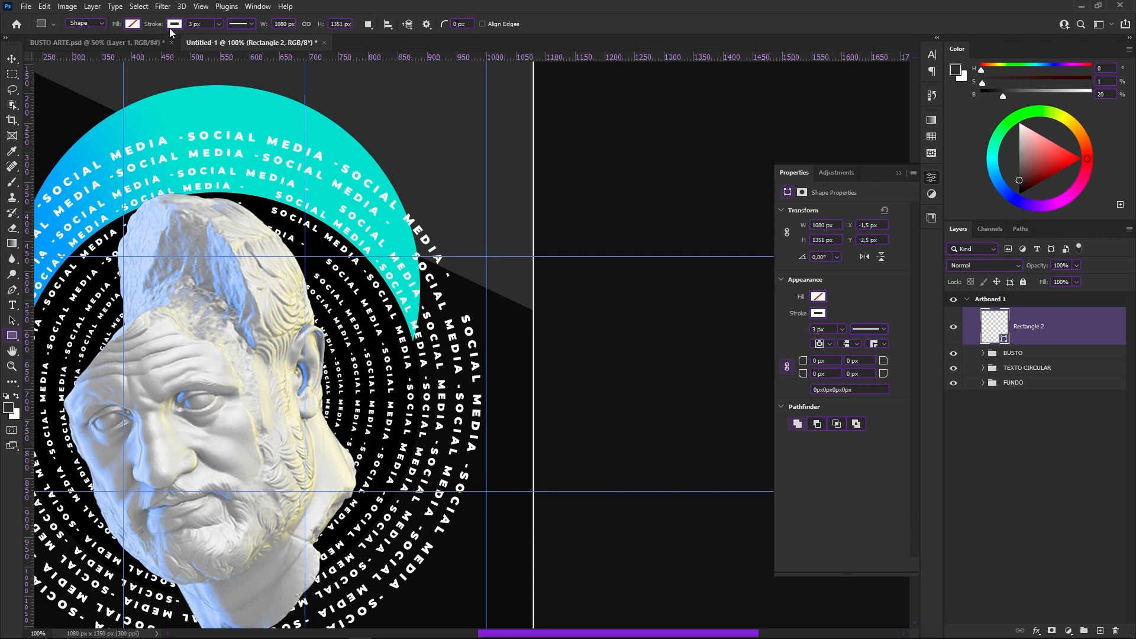
drag(222, 37, 229, 39)
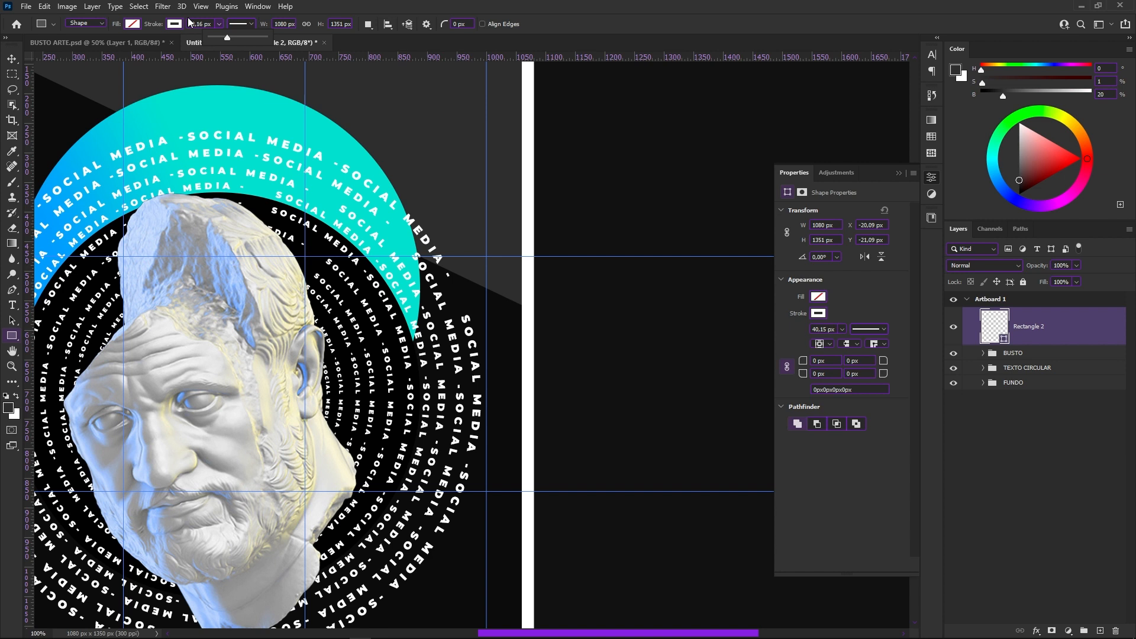
key(ctrl+minus)
drag(350, 255, 501, 240)
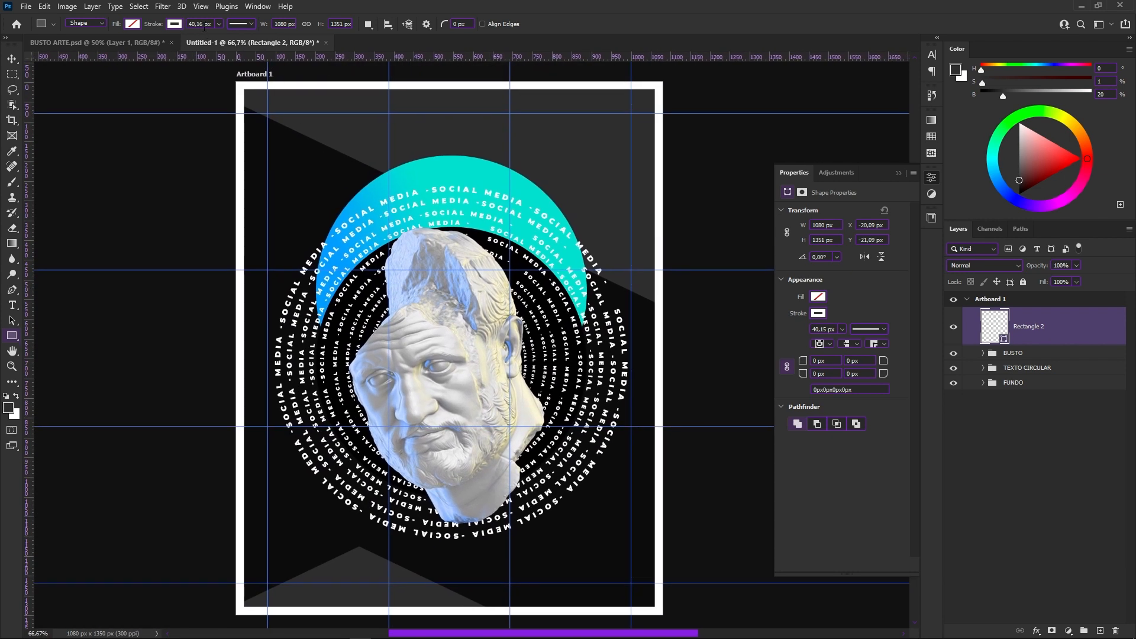
drag(222, 37, 225, 38)
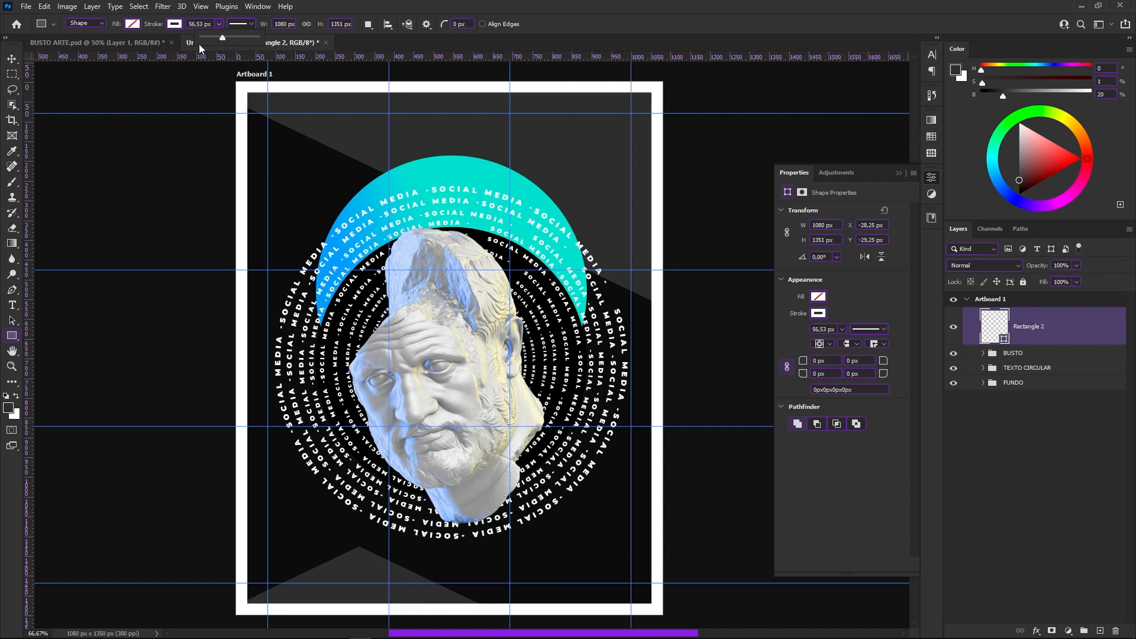
Put the frame rectangle in its own group and name the group BORDA
click(11, 60)
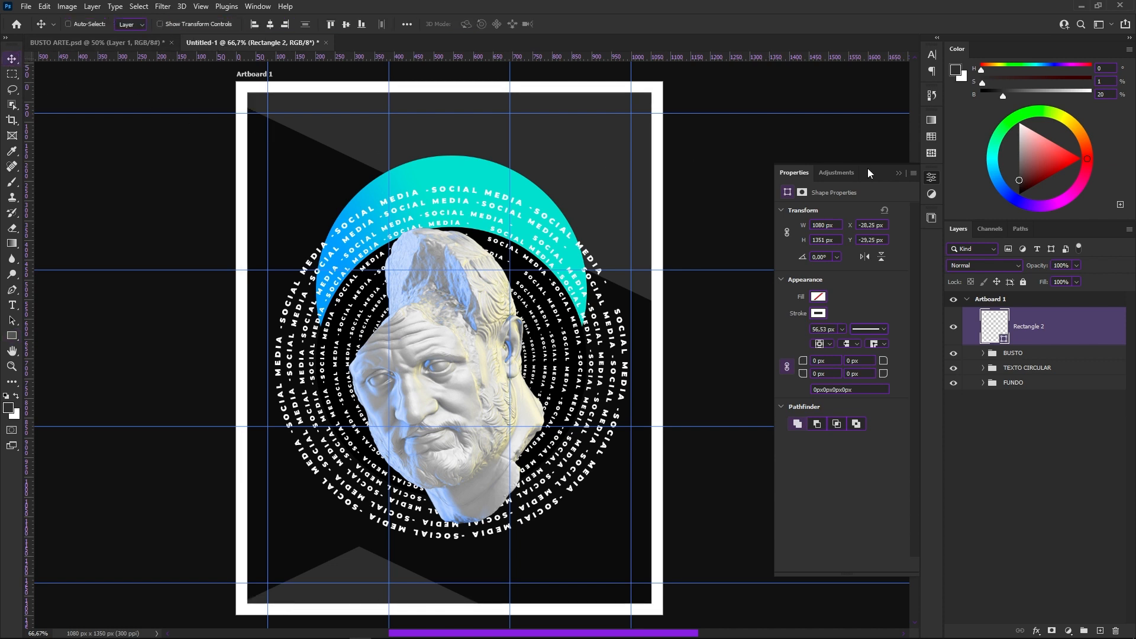
click(899, 175)
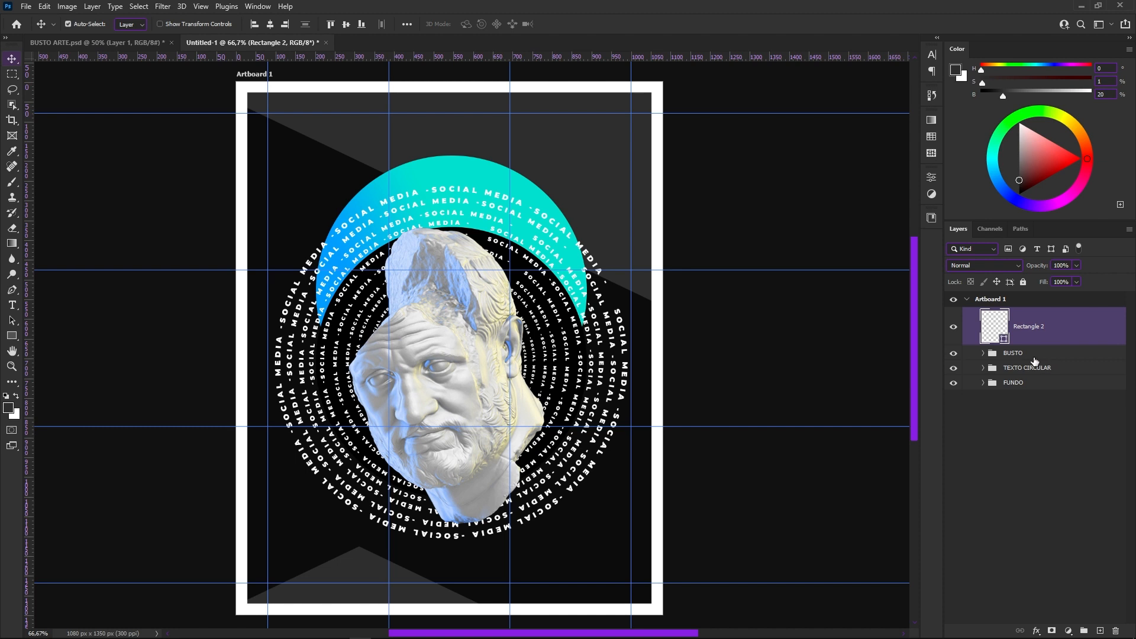
key(ctrl+g)
double_click(1015, 313)
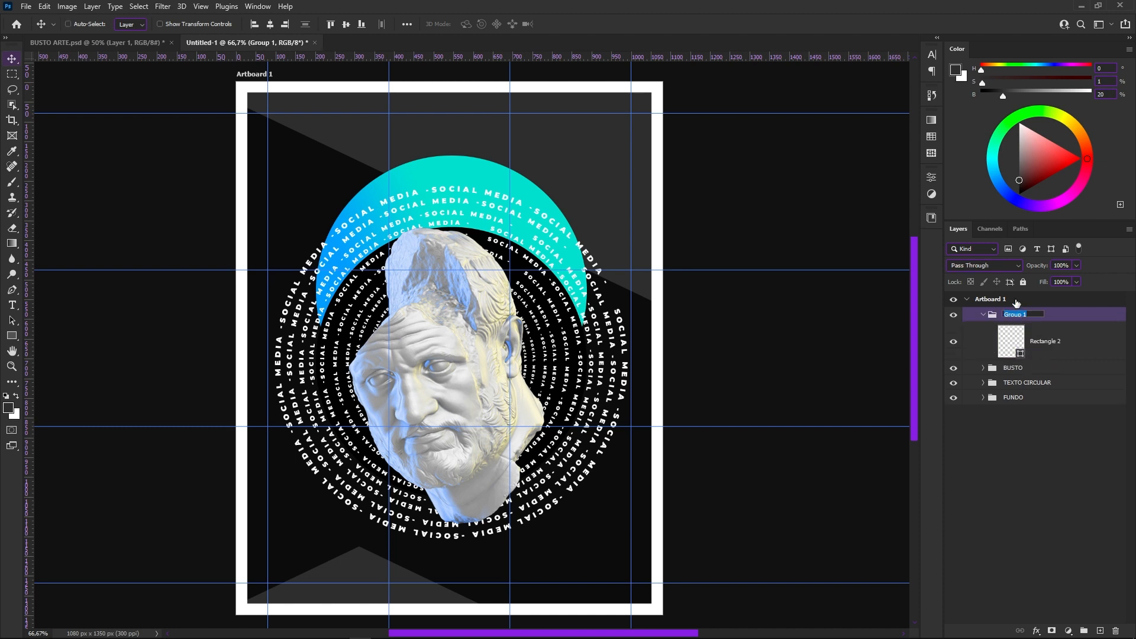
text(B)
click(1004, 319)
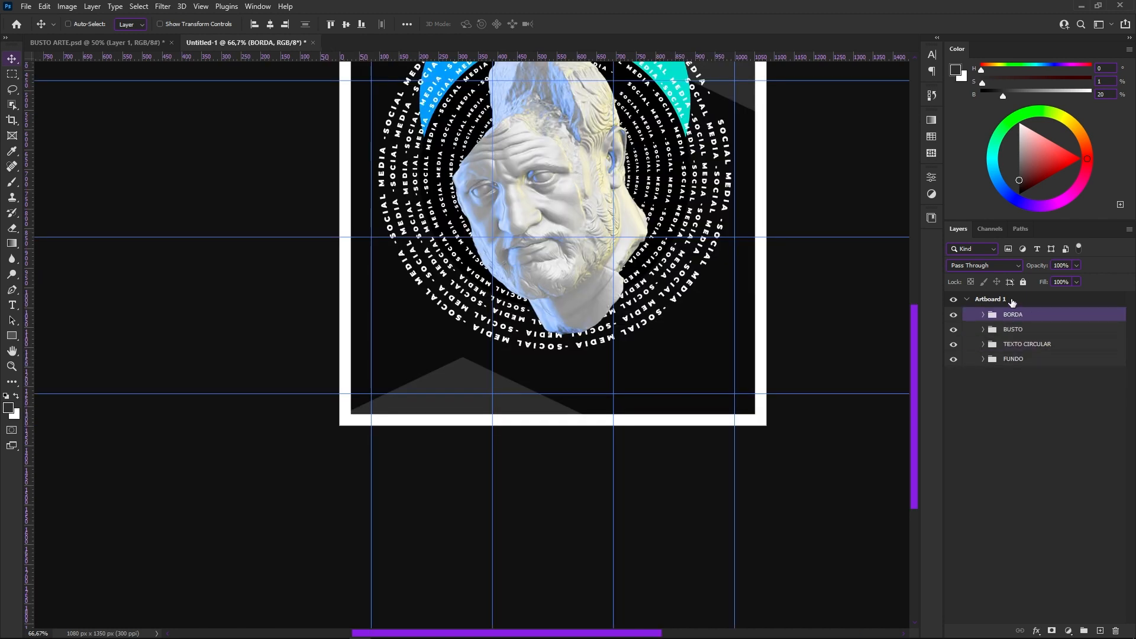
Add a white Montserrat Black text reading SOCIAL MEDIA on two lines near the artboard's lower-left corner
click(12, 305)
click(408, 377)
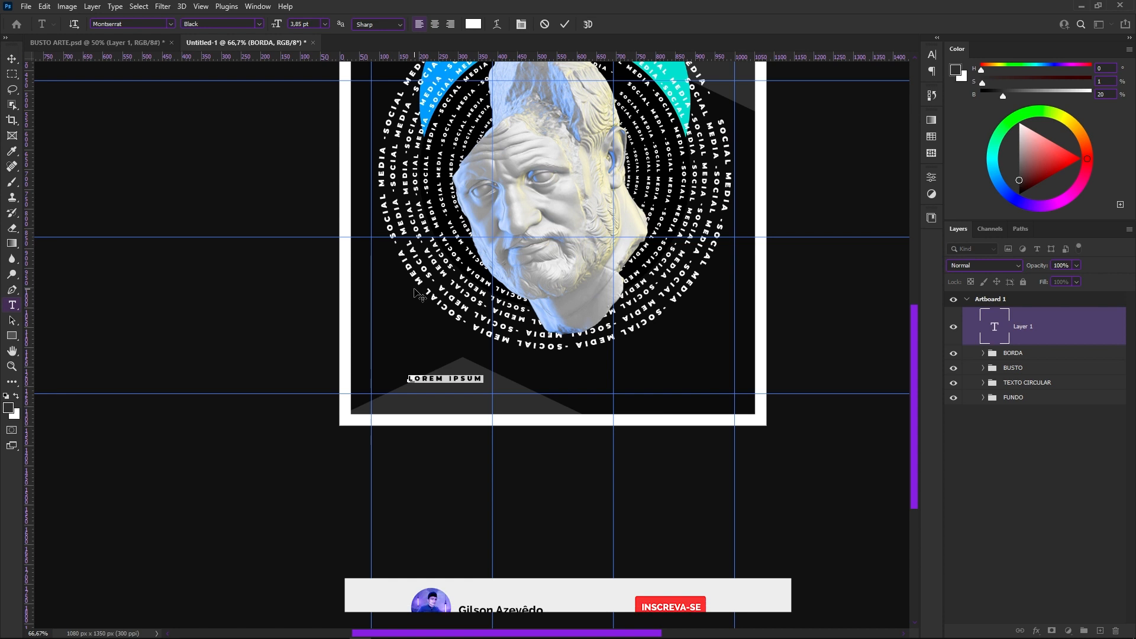
text(SOCIAL)
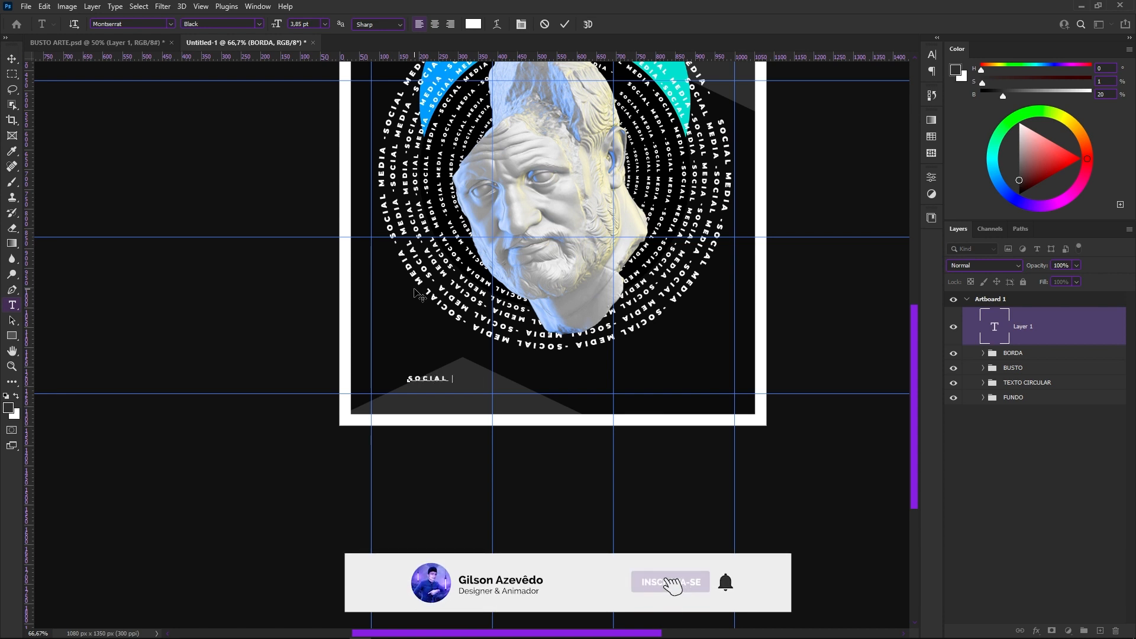
key(Return)
text(MEDIA)
Set the whole SOCIAL MEDIA text to 0 tracking and 4 pt leading, and centre-align it
key(ctrl+a)
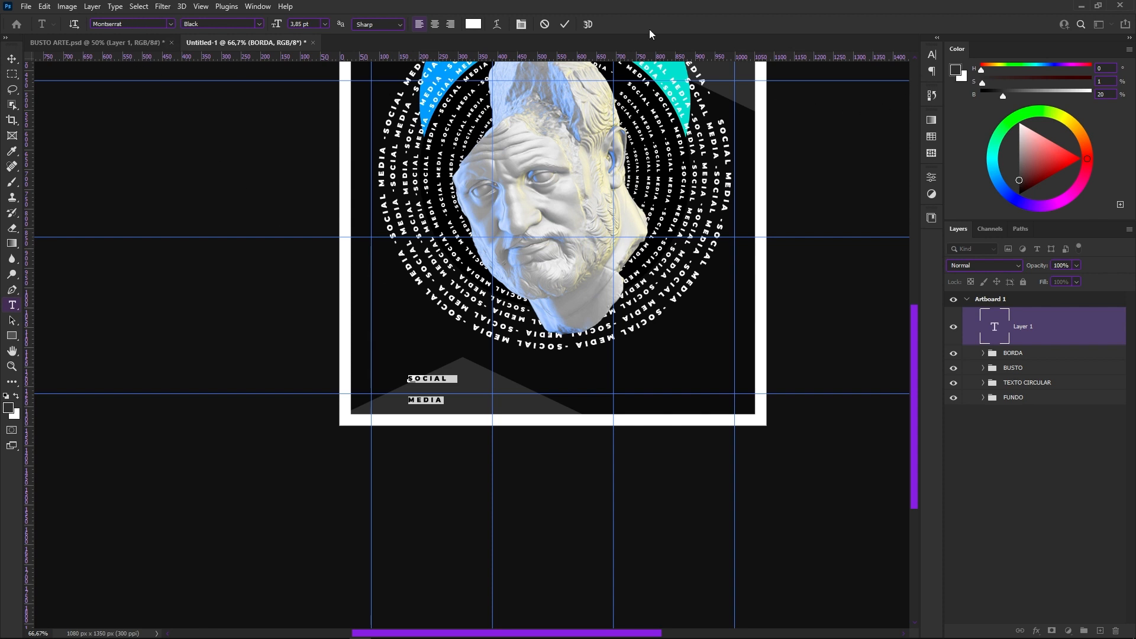
click(267, 8)
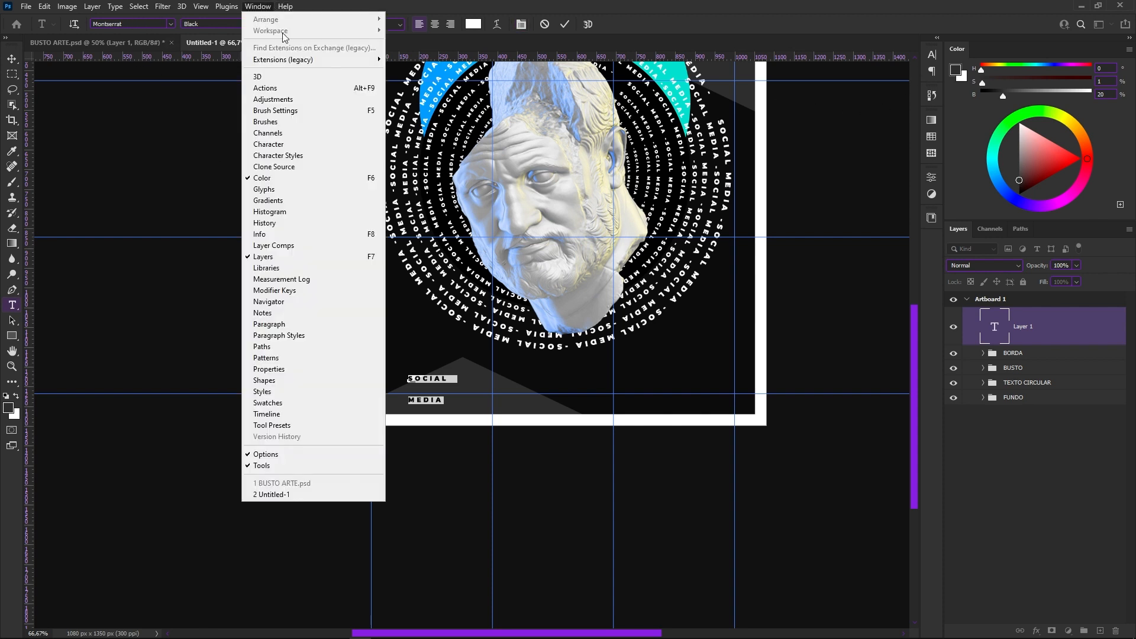
click(288, 144)
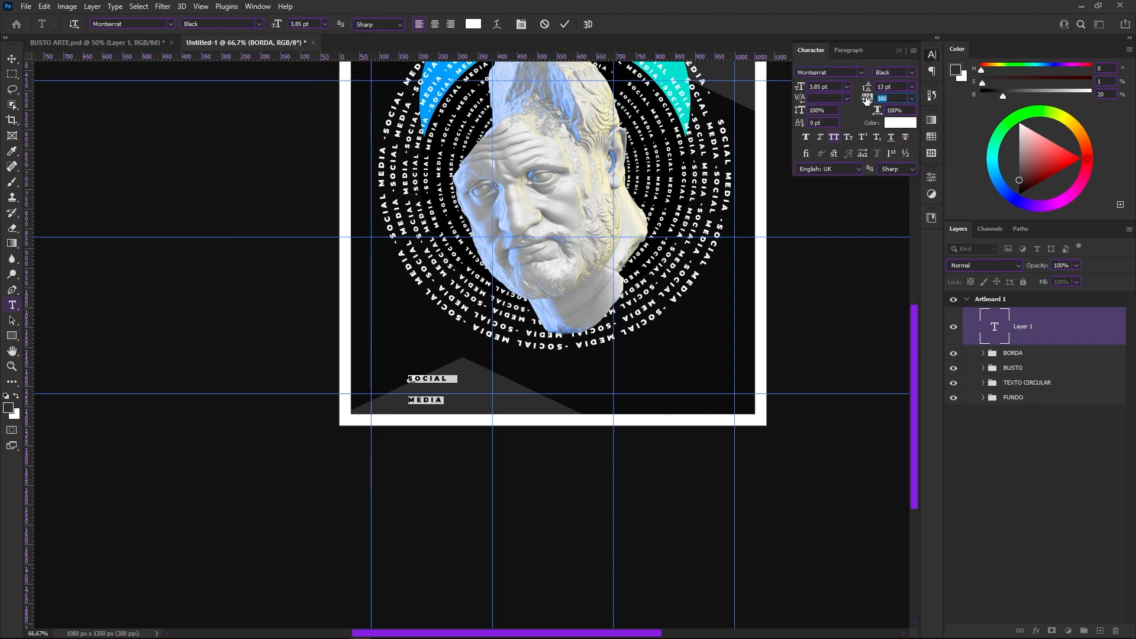
key(Tab)
key(Down)
key(Down)
key(Down)
key(Down)
key(Down)
key(Down)
key(Down)
key(Down)
key(Down)
click(433, 26)
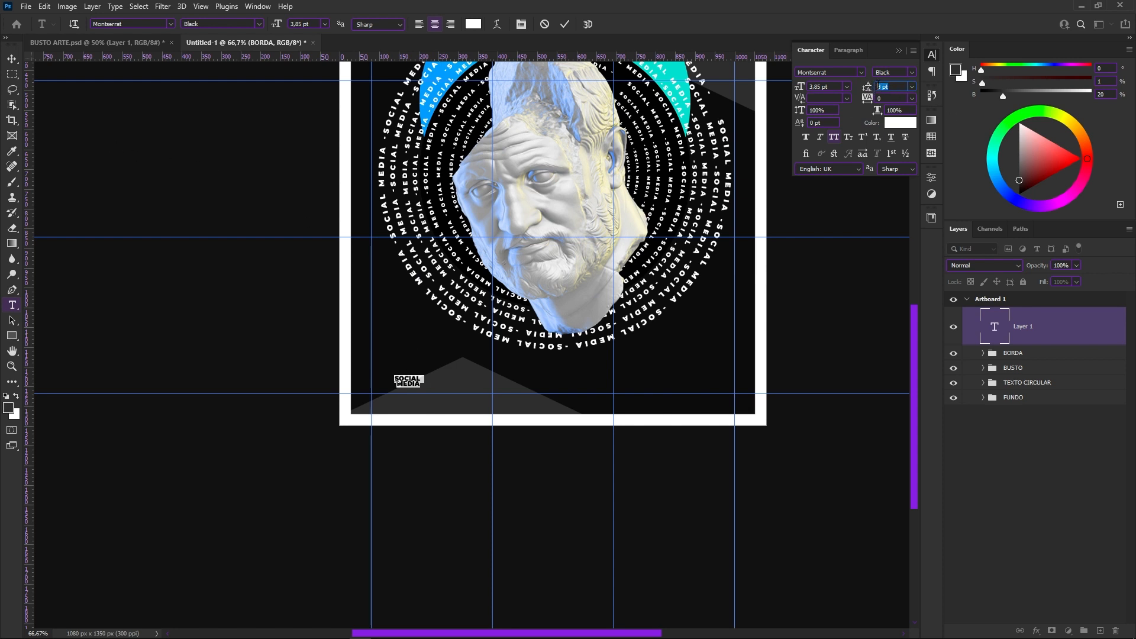
text(4)
key(Return)
Scale the SOCIAL MEDIA title up to about 34.37 pt and centre it over the bottom of the bust
click(12, 58)
key(ctrl+t)
drag(423, 374, 537, 302)
key(ctrl+z)
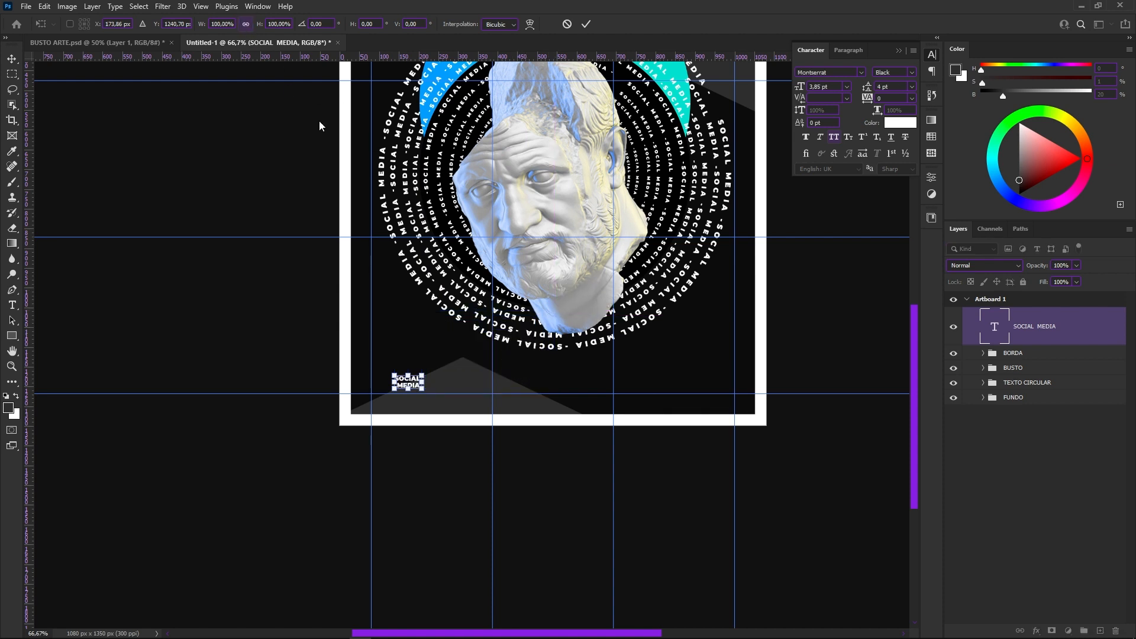
drag(432, 378, 653, 280)
drag(574, 312, 607, 316)
key(Return)
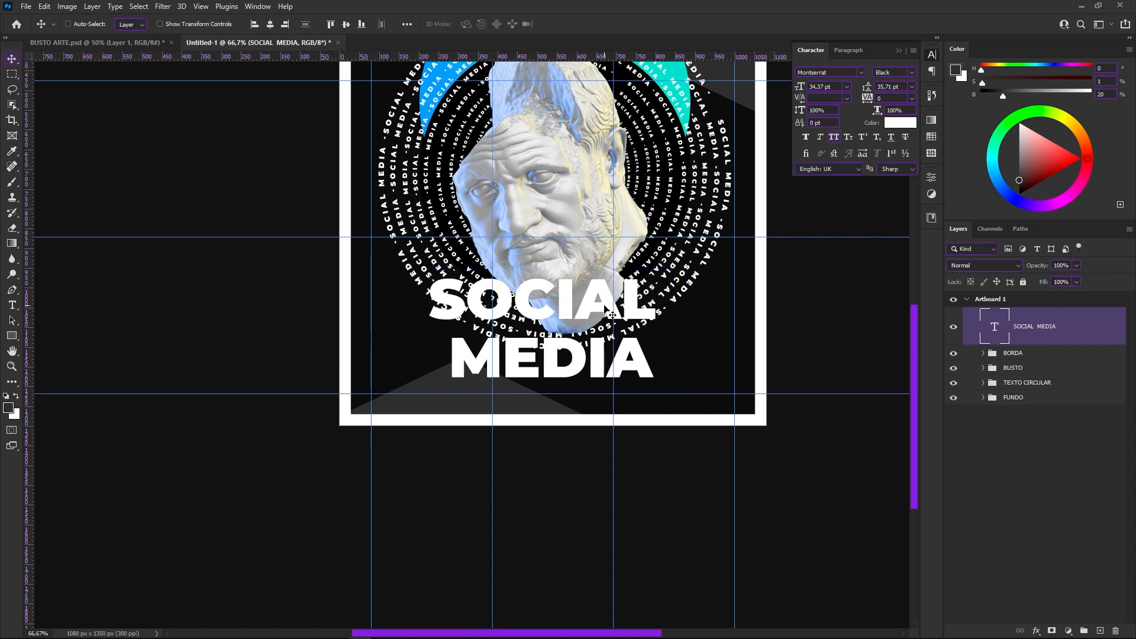
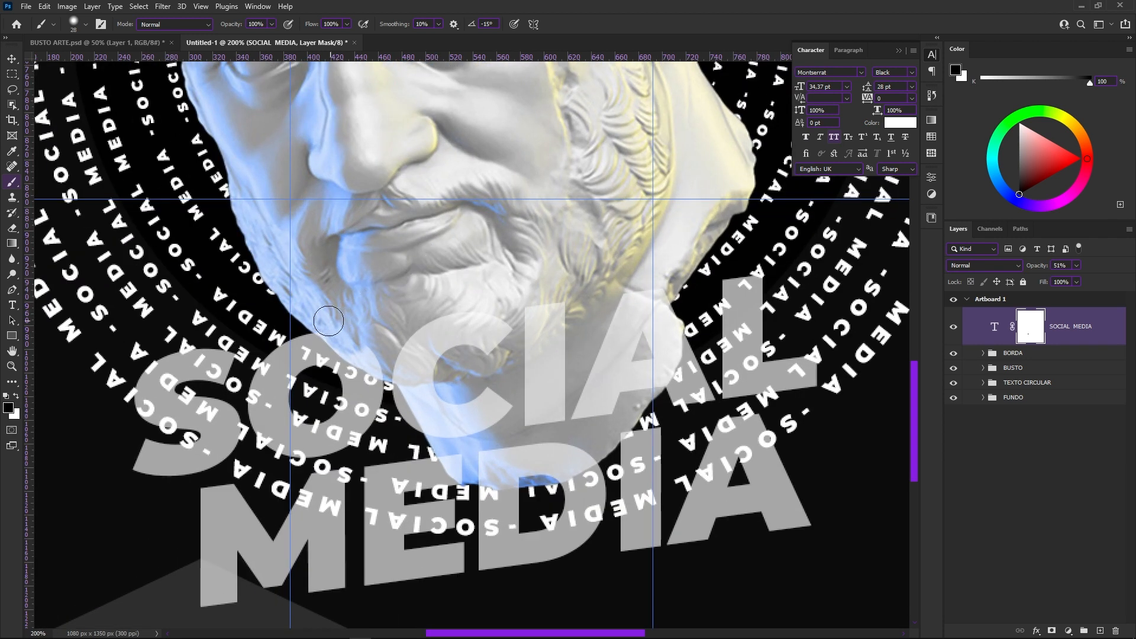
Paint black on the title's layer mask where the O overlaps the beard, using a smaller brush, and switch the foreground colour to white
mouse_move(348, 335)
mouse_down()
mouse_move(378, 363)
mouse_move(359, 334)
mouse_up()
alt+right_click(367, 333)
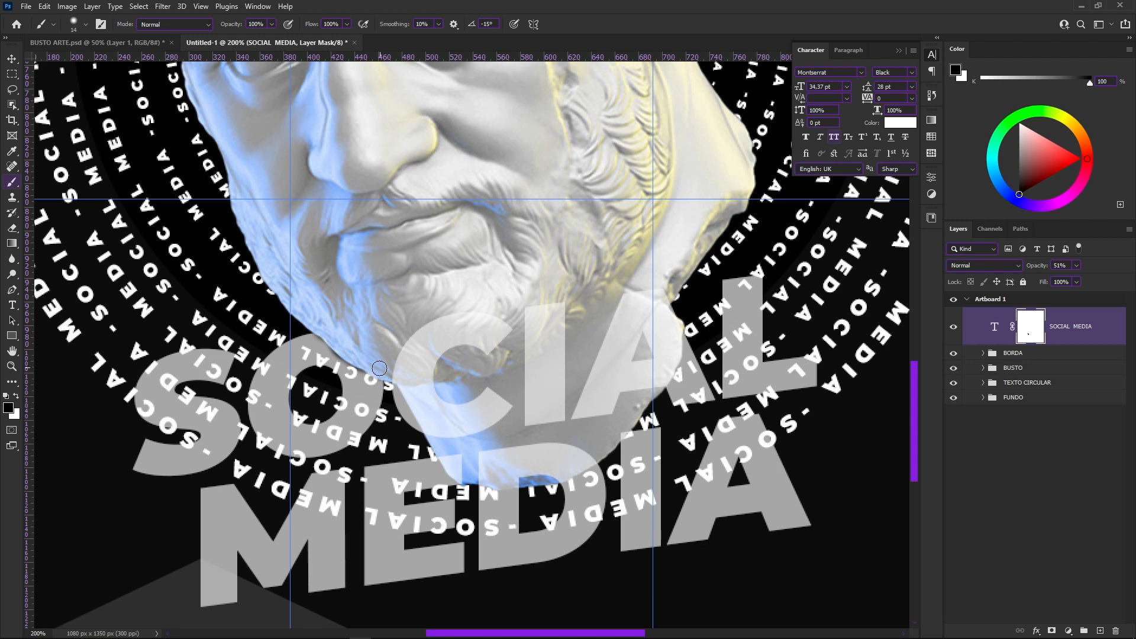
key(x)
click(17, 396)
click(16, 397)
click(17, 396)
click(17, 396)
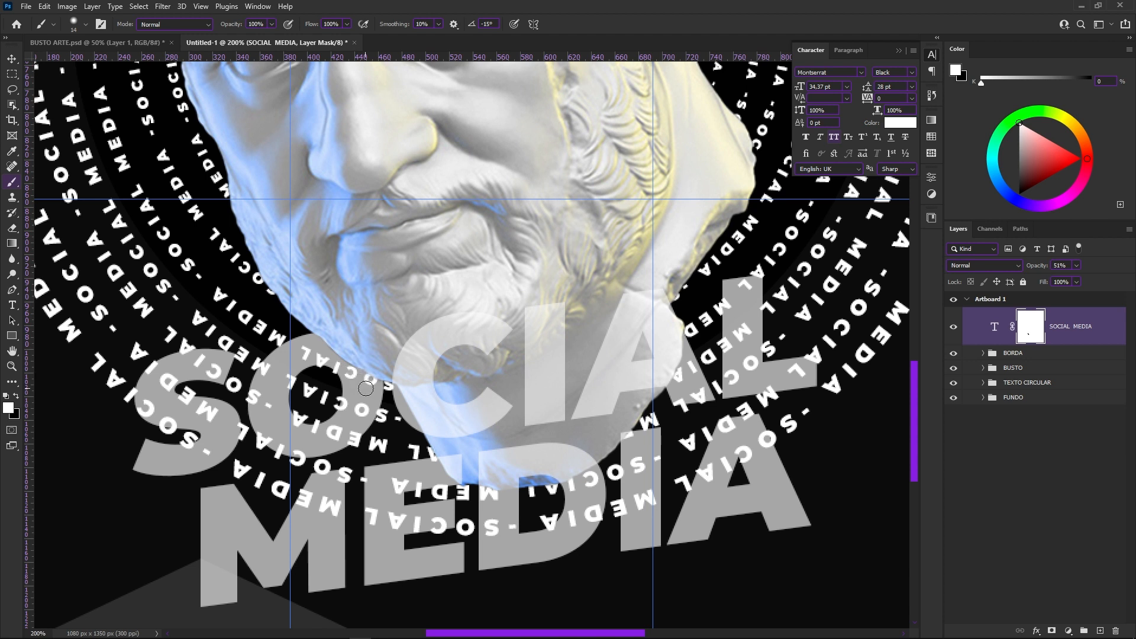
Set the SOCIAL MEDIA title layer's opacity to 100%
drag(485, 309, 459, 357)
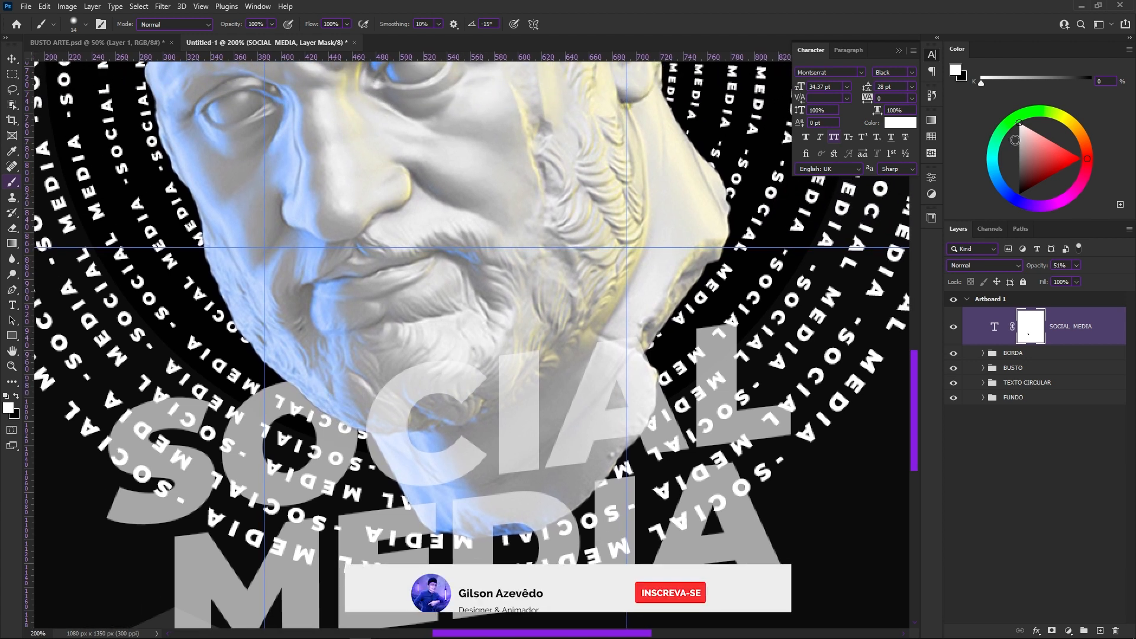
click(1076, 265)
drag(1080, 280, 1106, 282)
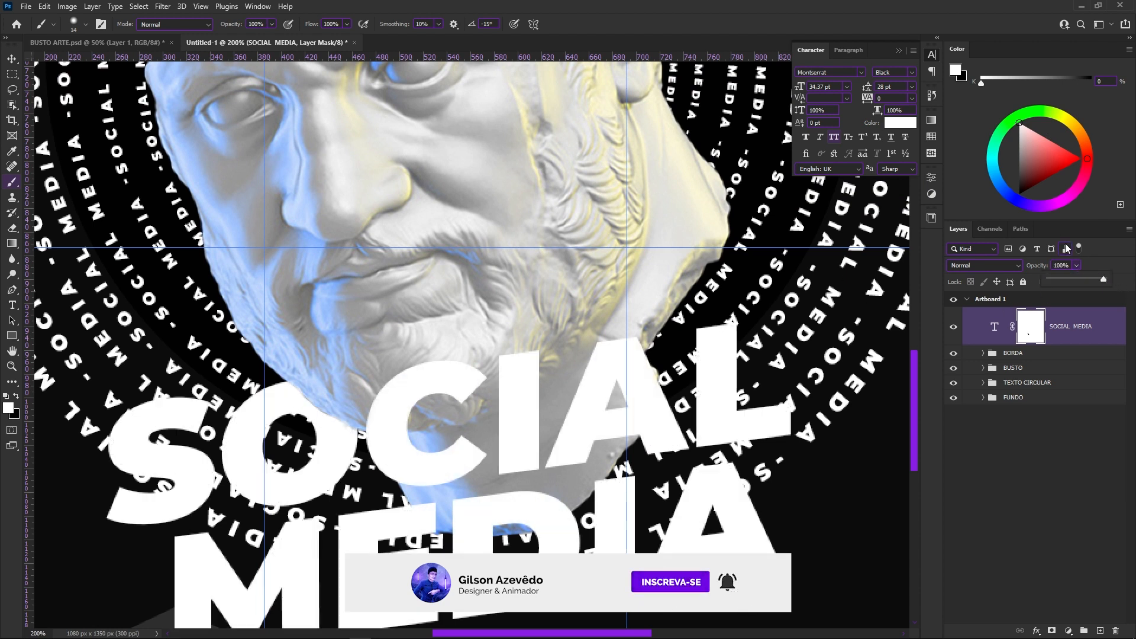
Draw a turquoise-filled rectangle without stroke, about 24 x 120 px, at the guide intersection in the artboard's upper-left corner
key(ctrl+minus)
key(ctrl+minus)
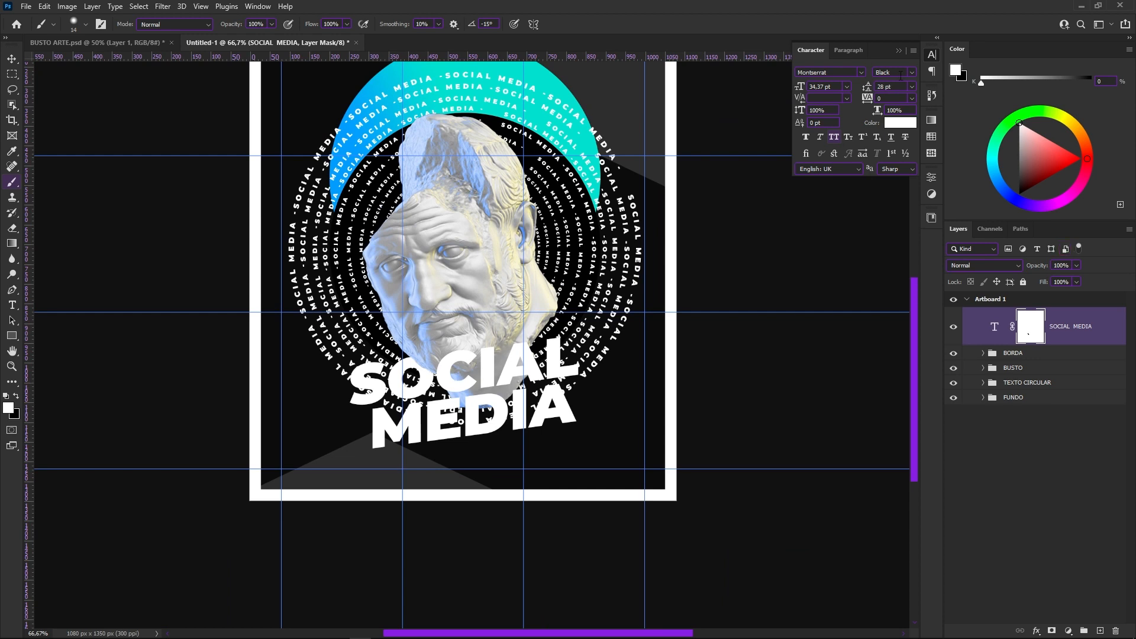
click(898, 50)
drag(483, 171, 505, 260)
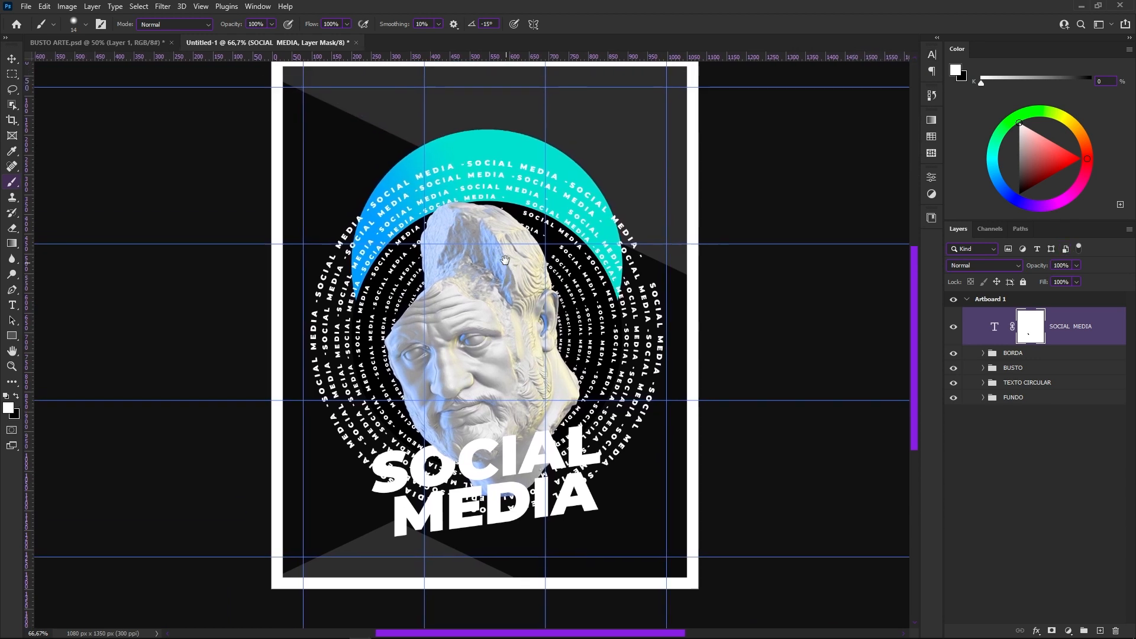
key(ctrl+minus)
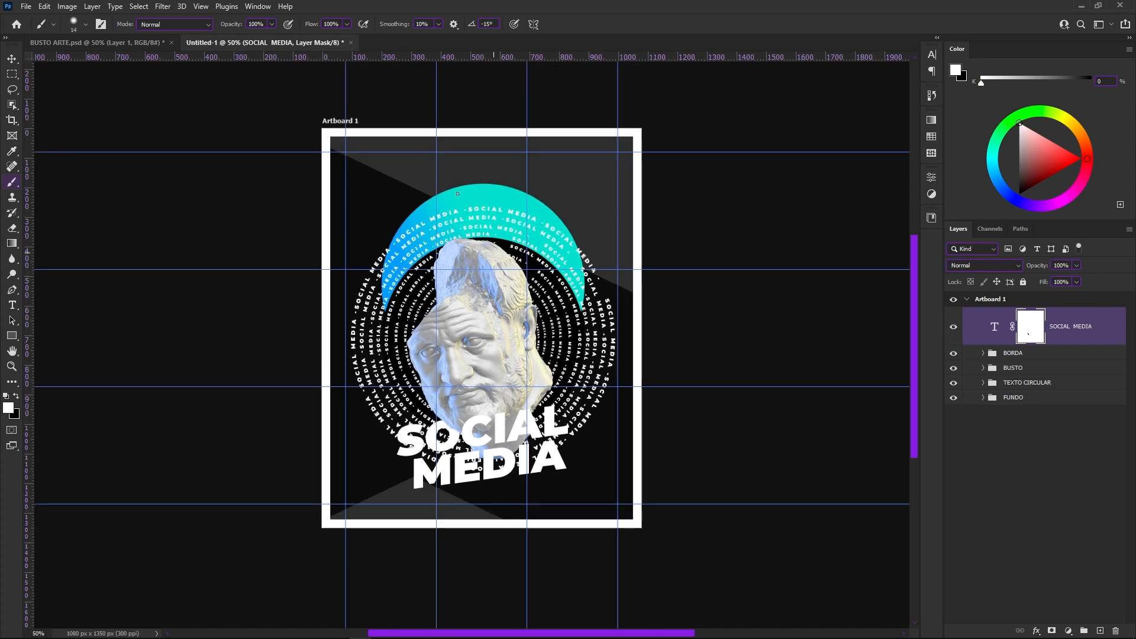
click(12, 336)
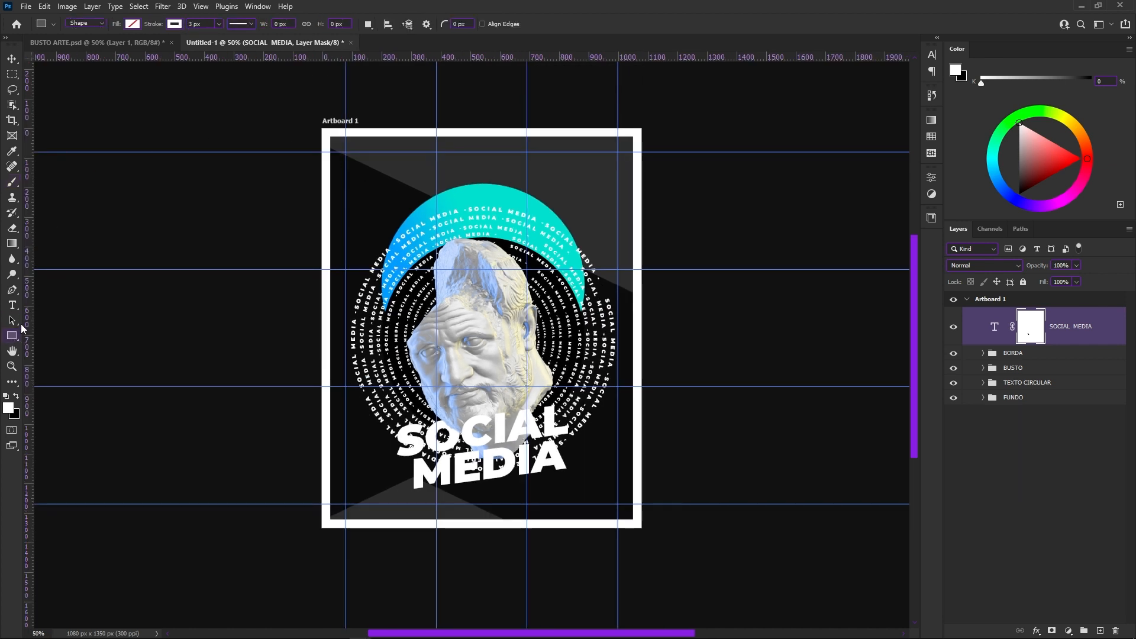
click(173, 25)
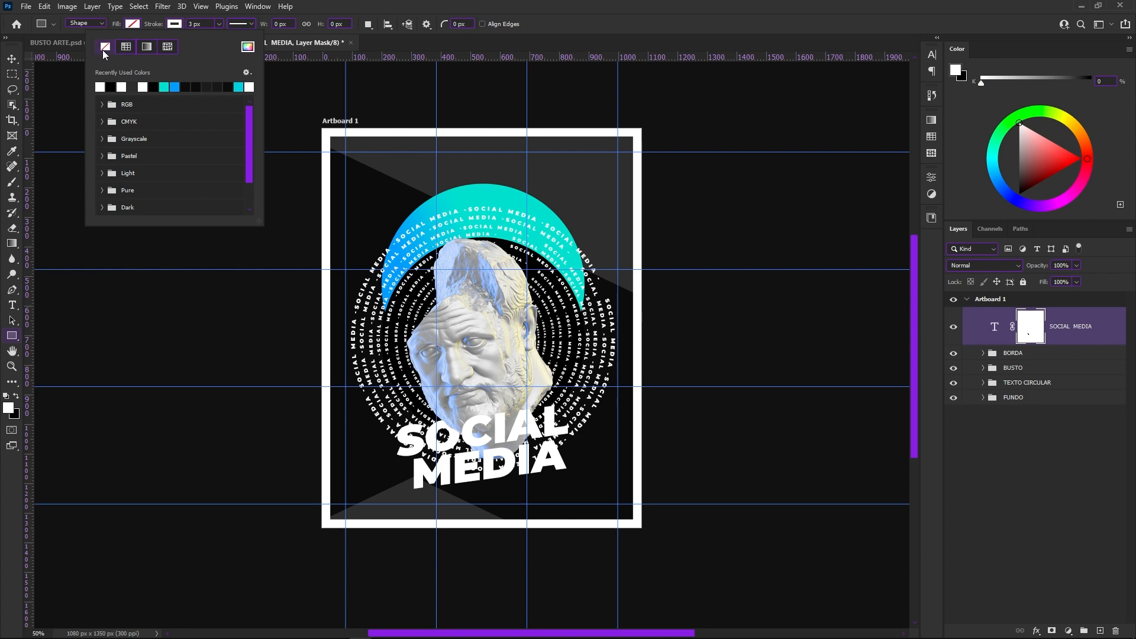
click(134, 26)
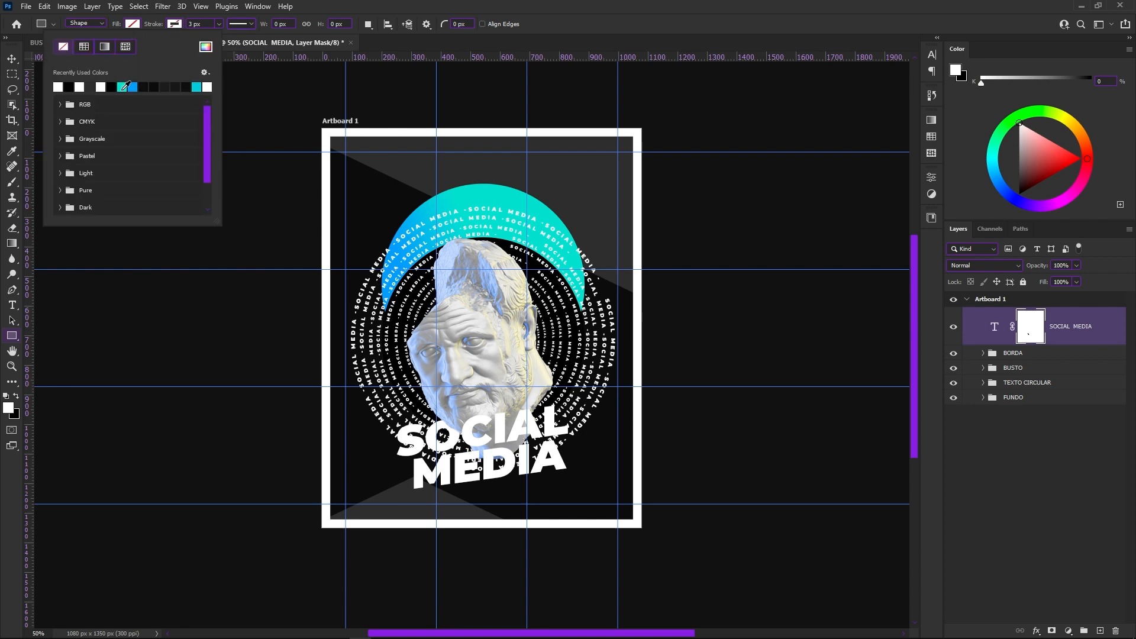
click(122, 87)
drag(346, 153, 352, 187)
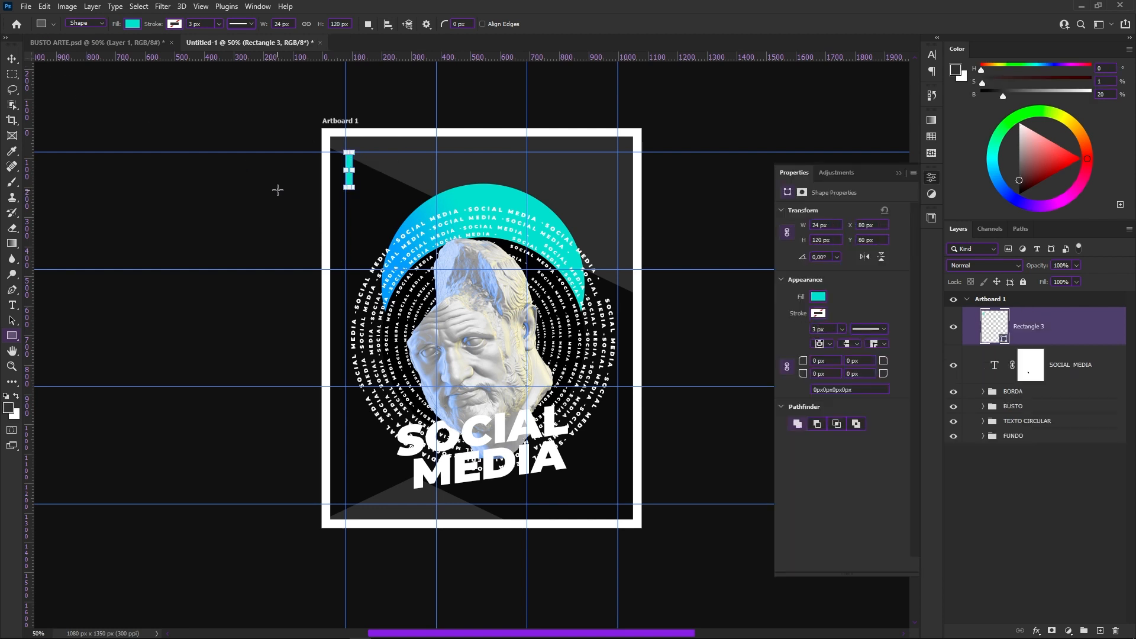
Duplicate the turquoise bar directly below the original, at X 80 px and Y 200 px
click(14, 61)
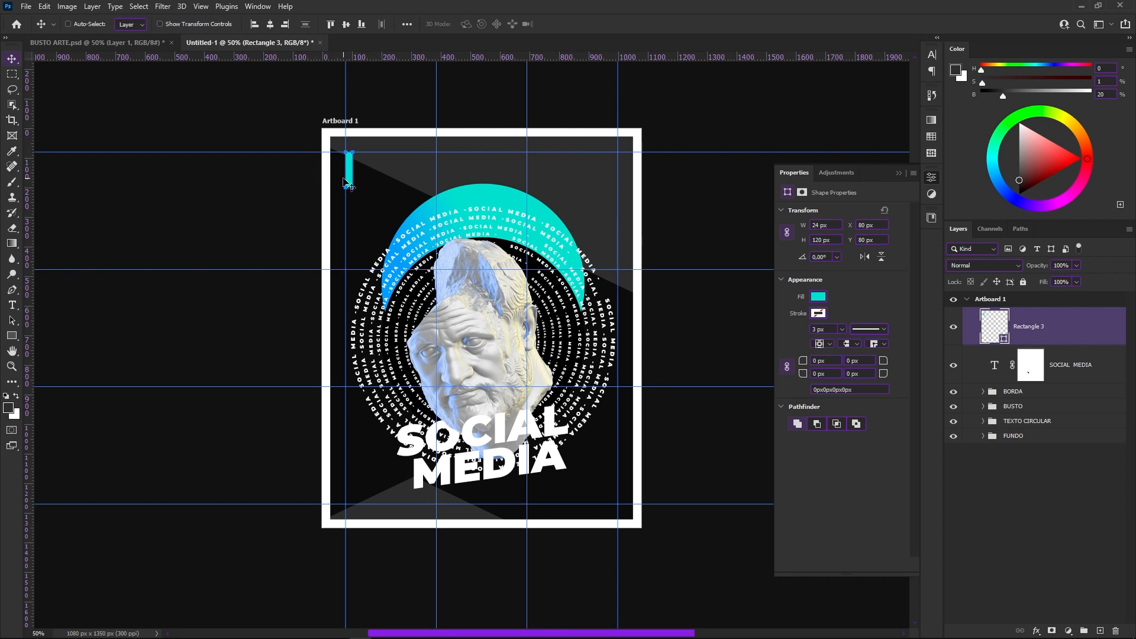
drag(350, 175, 370, 216)
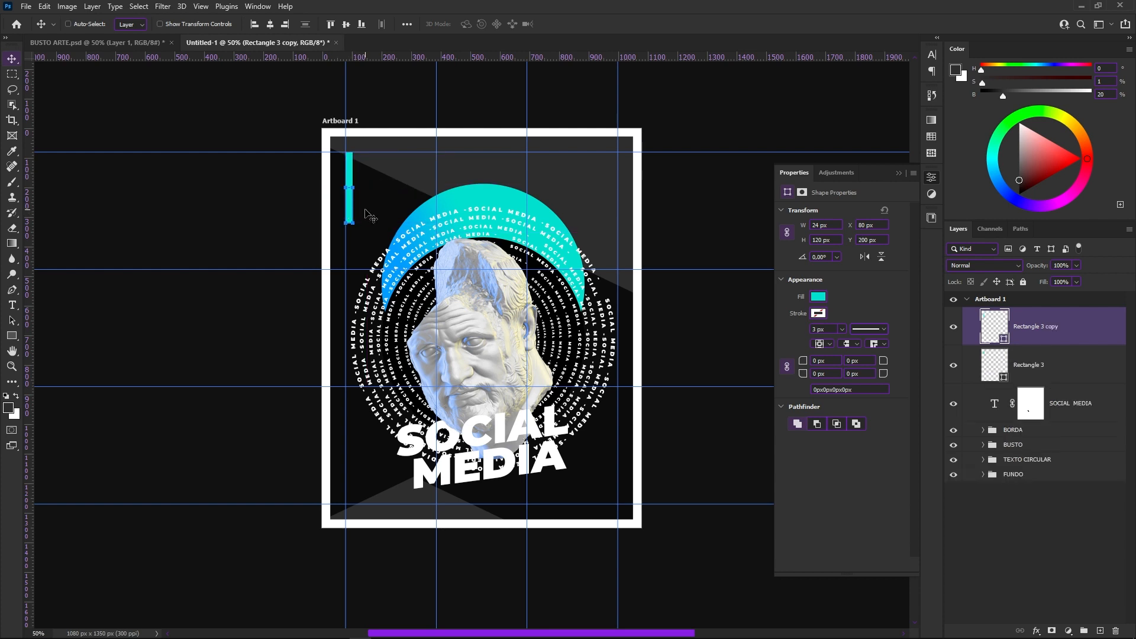
Shorten the duplicated turquoise bar to 84 px high, keeping its upper edge against the first bar
key(ctrl+t)
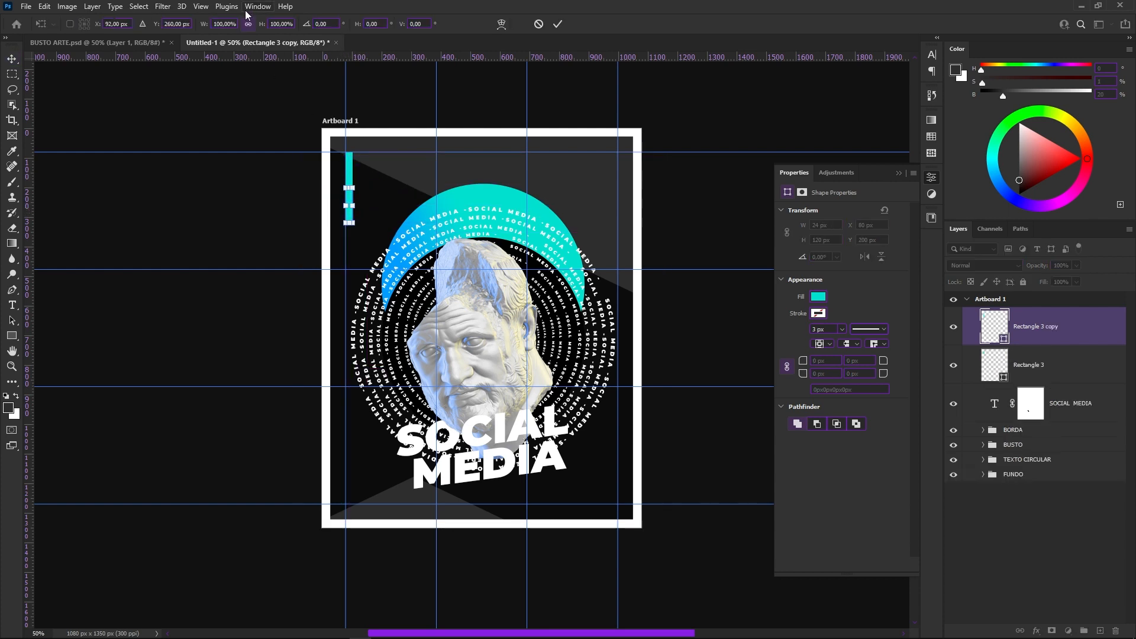
key(ctrl+1)
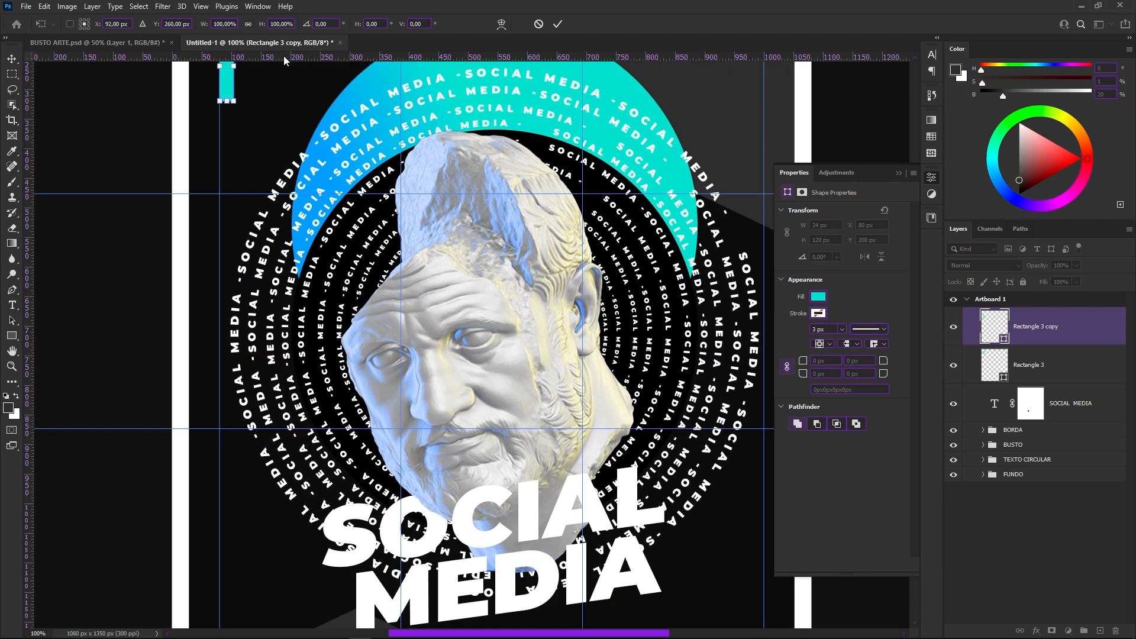
drag(297, 81, 424, 310)
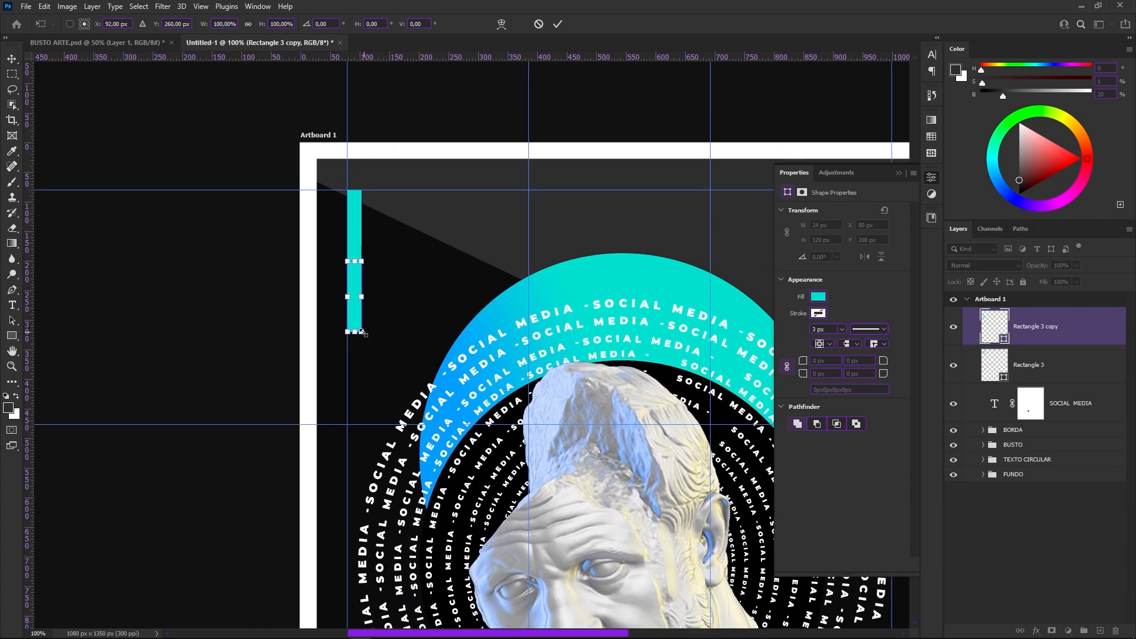
mouse_move(355, 332)
mouse_down()
mouse_move(355, 298)
mouse_move(355, 310)
mouse_up()
key(Return)
Change the fill of the 84 px high bar to black
click(13, 338)
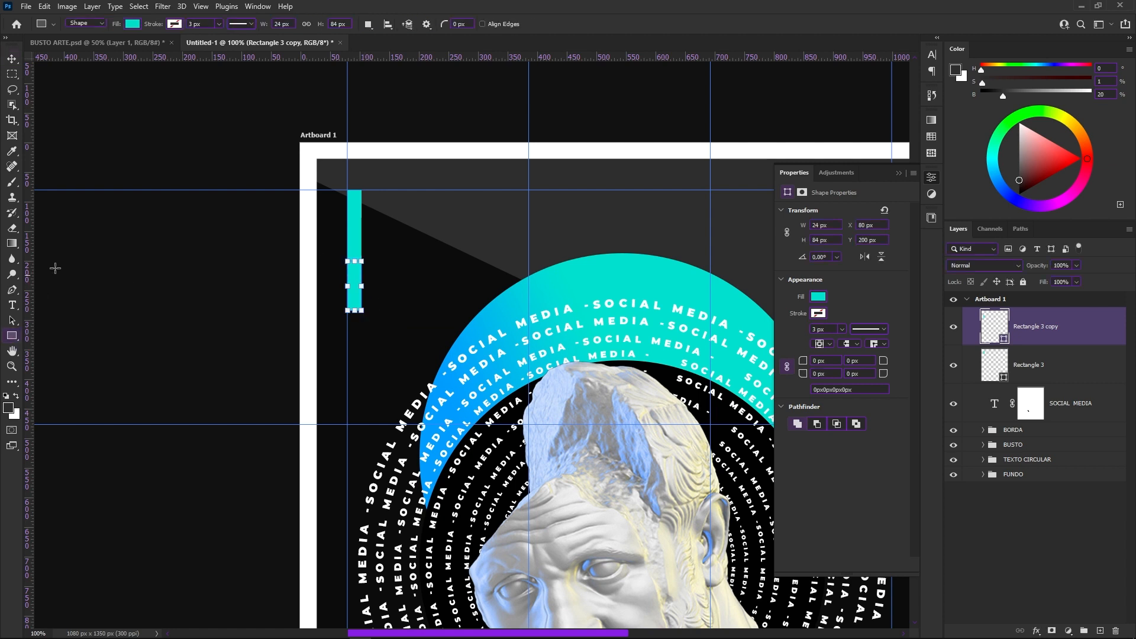
click(131, 25)
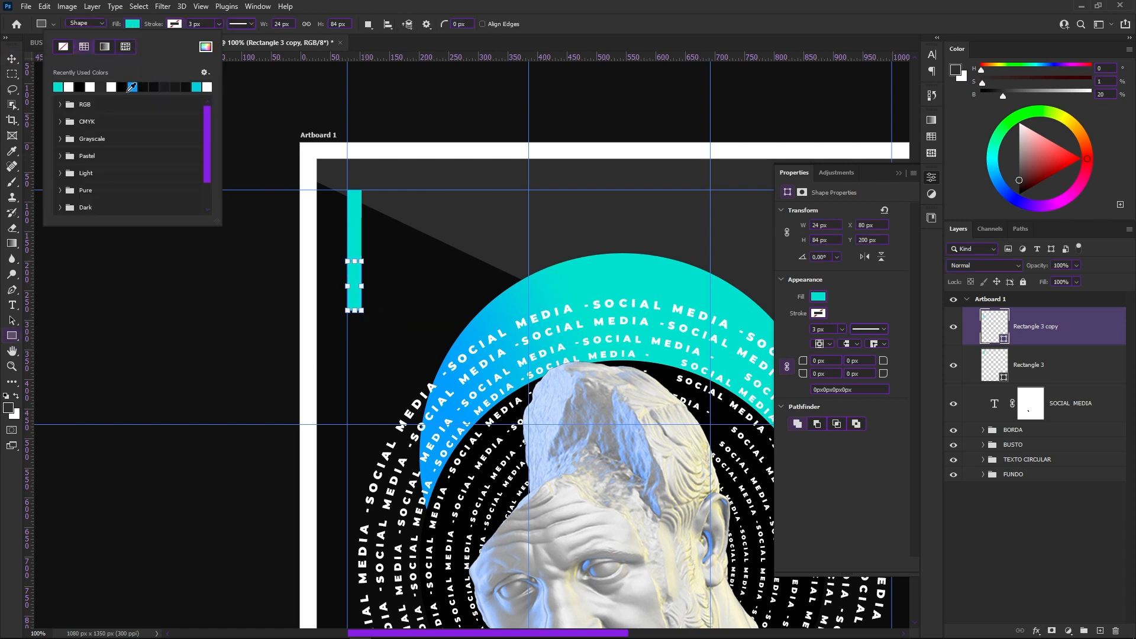
click(132, 87)
click(13, 59)
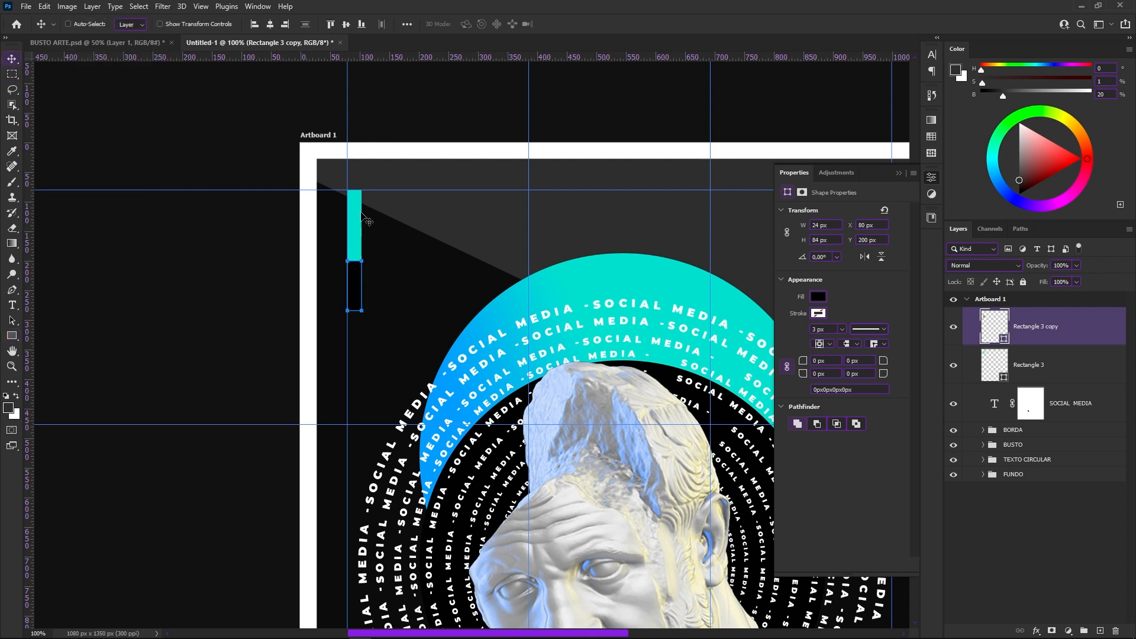
Duplicate the black bar directly below itself at Y 284 px and shorten the copy to 67 px high
drag(359, 285, 354, 350)
key(ctrl+t)
key(ctrl+z)
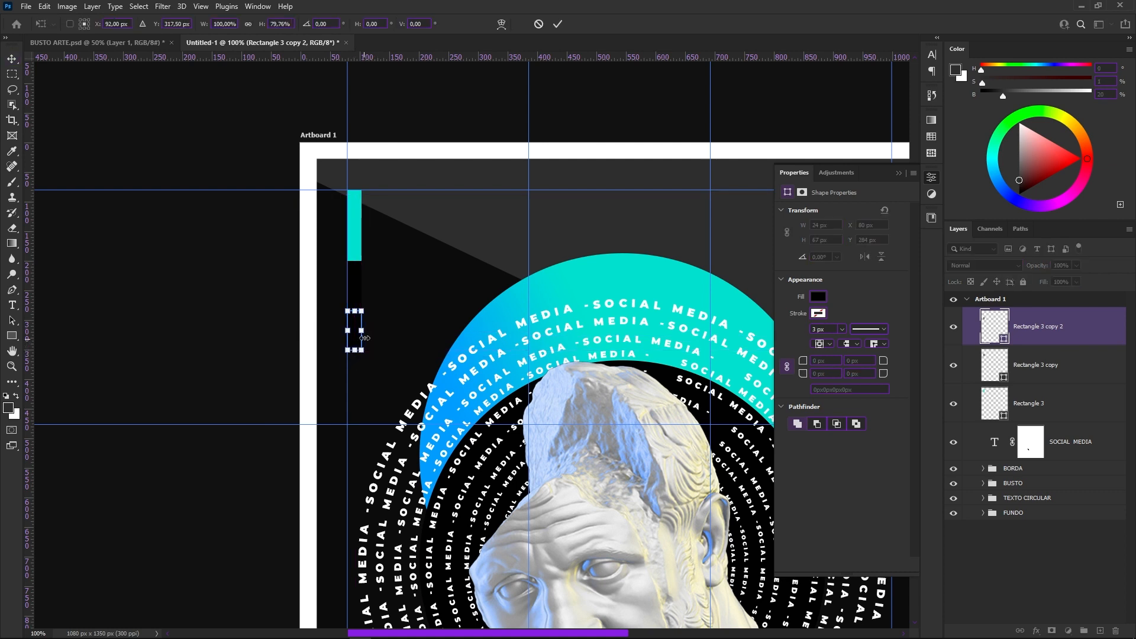
key(Return)
Change the fill of the lowest, 67 px high bar to dark grey
click(13, 337)
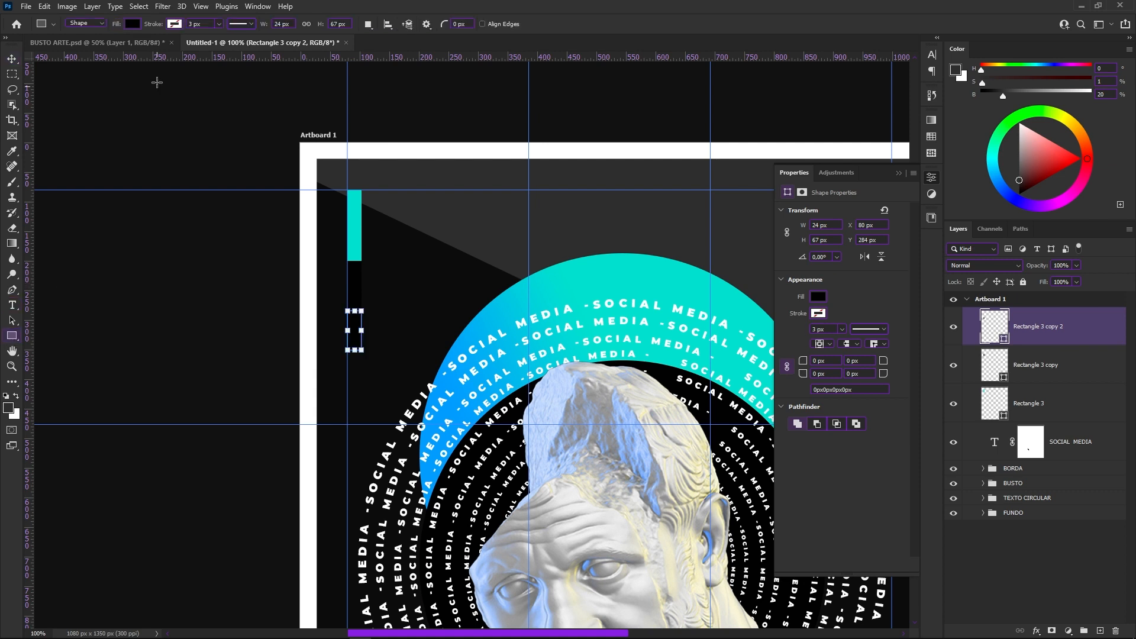
click(131, 25)
click(112, 87)
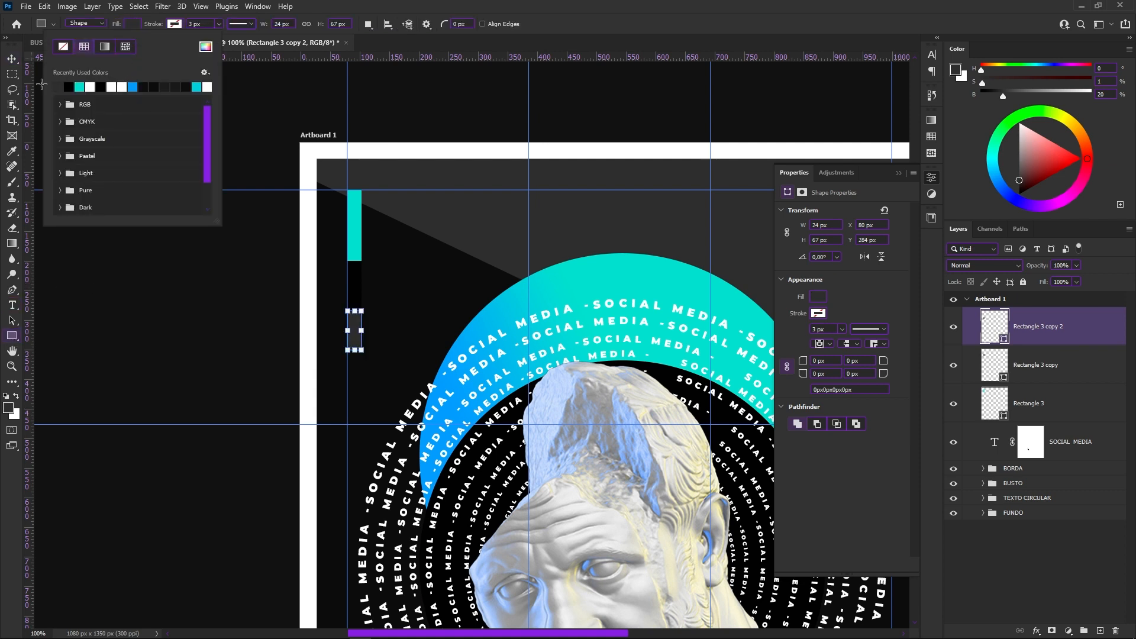
click(12, 60)
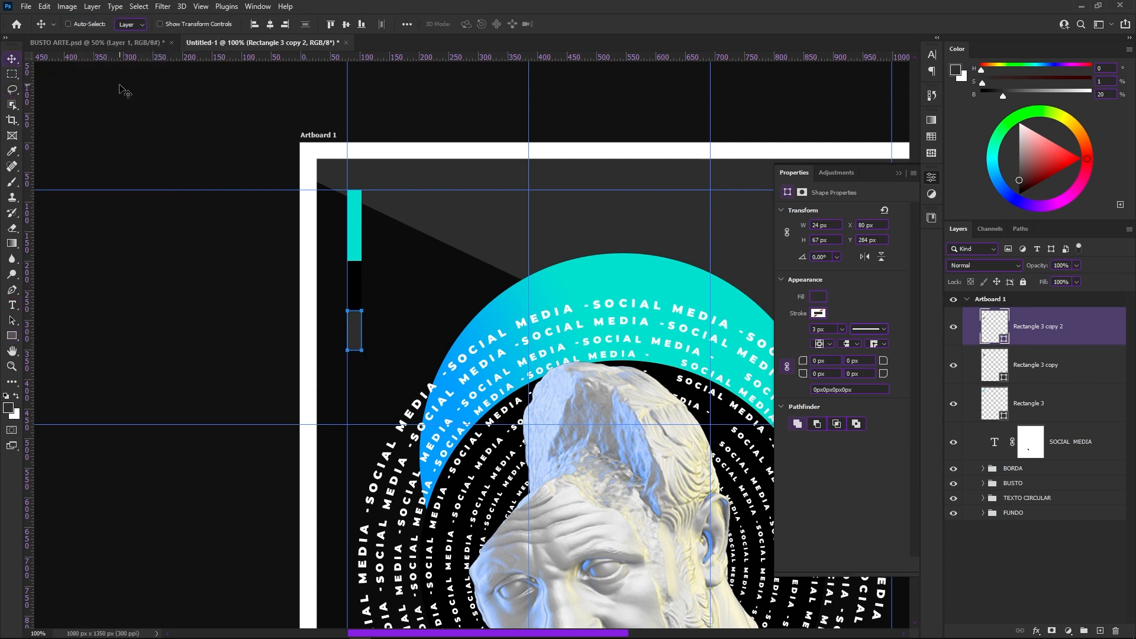
Group the three bar layers and name the group LINHAS
shift+click(1070, 400)
key(ctrl+g)
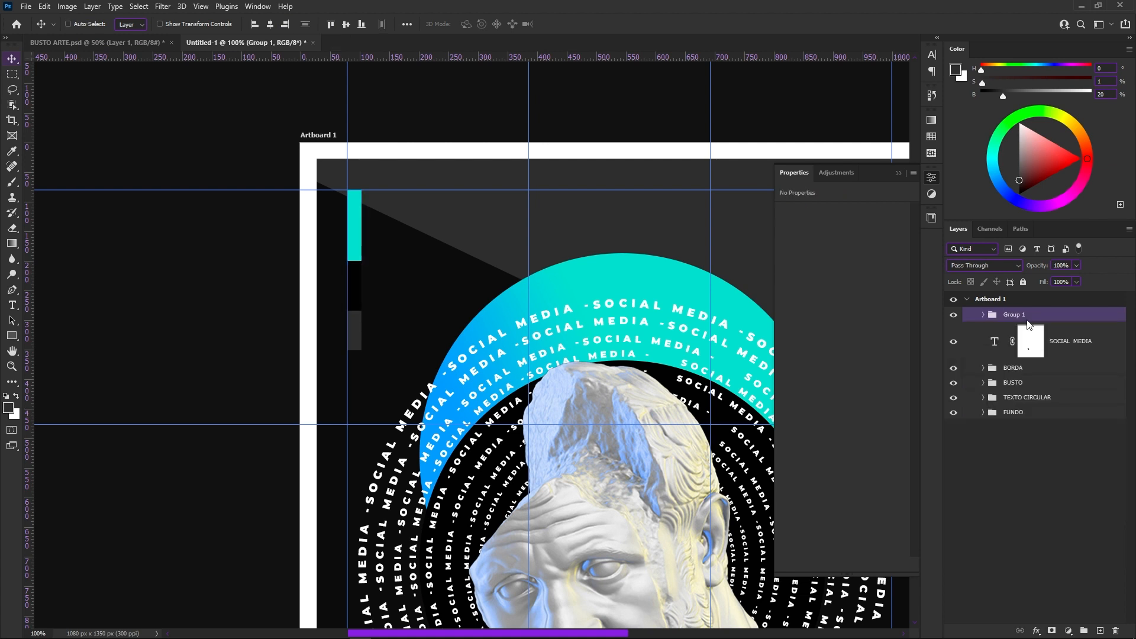
double_click(1016, 315)
text(L)
key(Return)
Put the SOCIAL MEDIA title layer into its own group named TEMA and collapse the group
click(1083, 355)
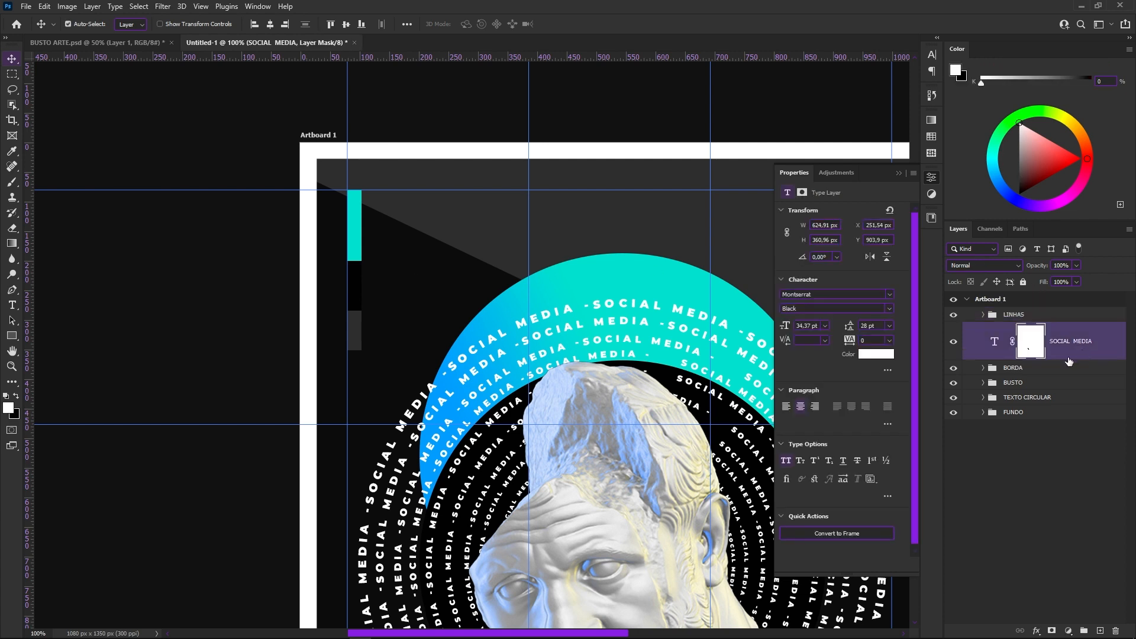
key(ctrl+g)
double_click(1013, 329)
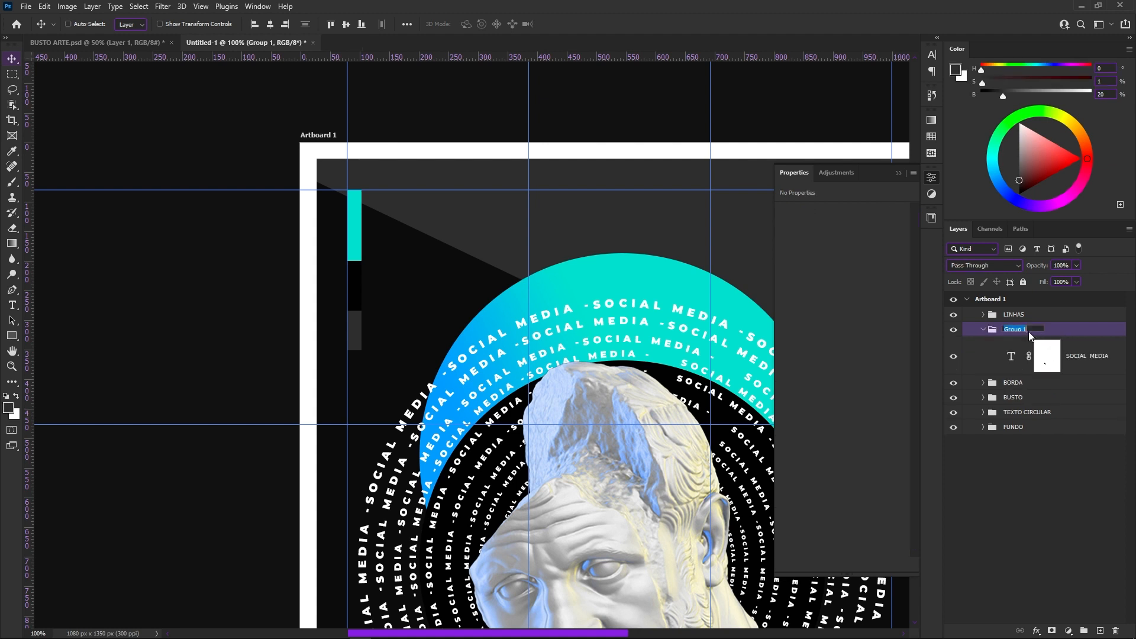
text(TEMA)
key(Return)
click(983, 330)
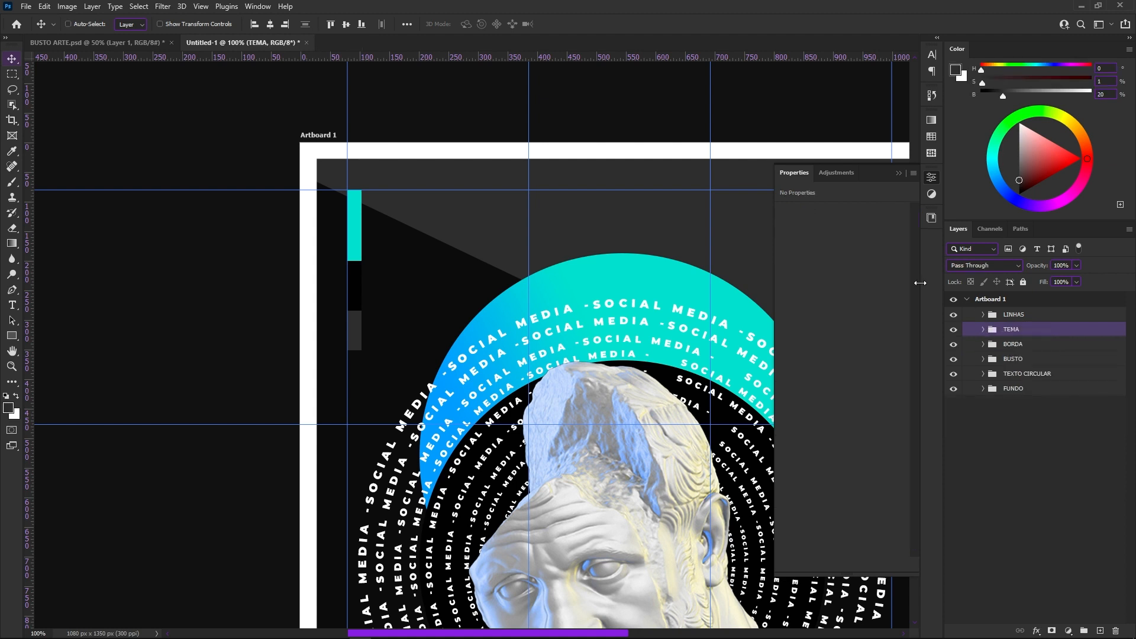
Duplicate the LINHAS group, turn the copy upside down and place it in the artboard's lower-right corner along the guides
key(ctrl+minus)
key(ctrl+minus)
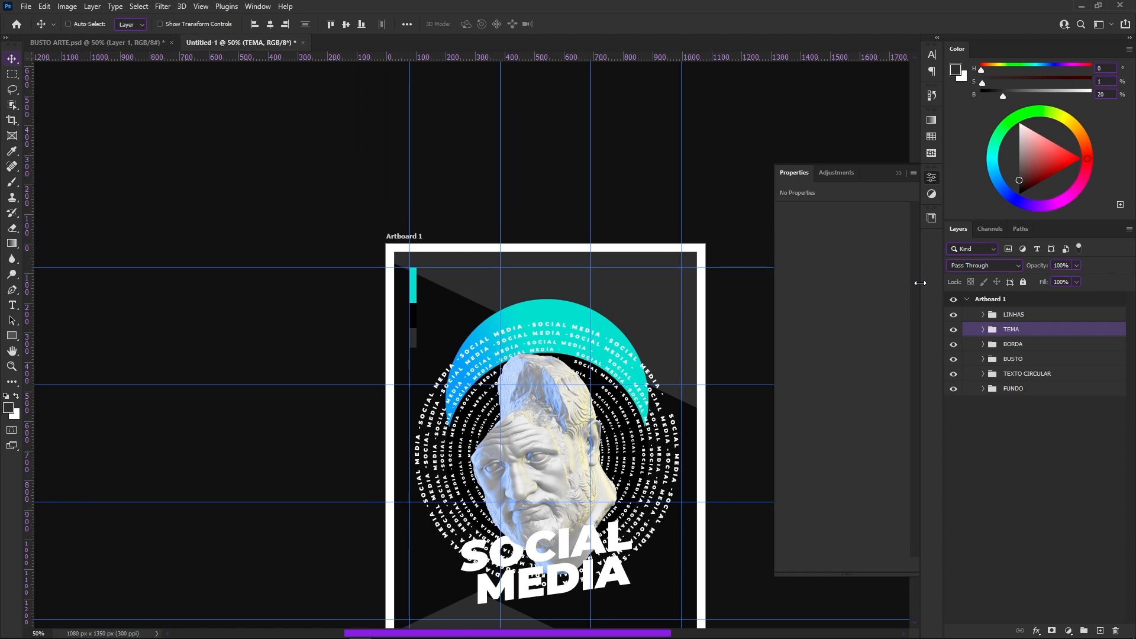
click(1040, 319)
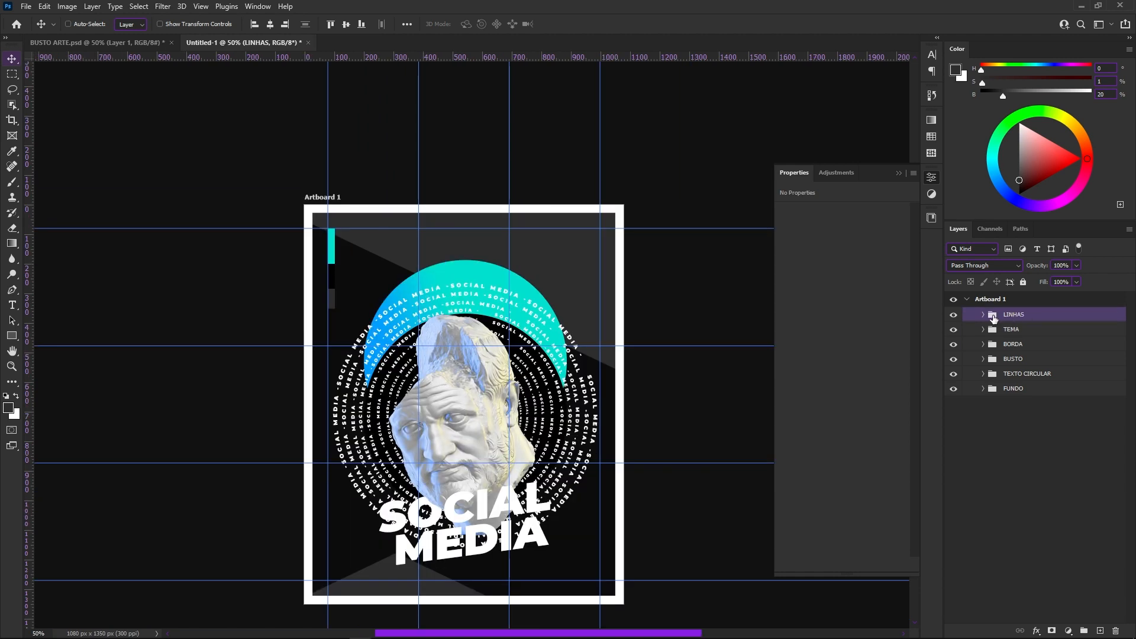
key(ctrl+j)
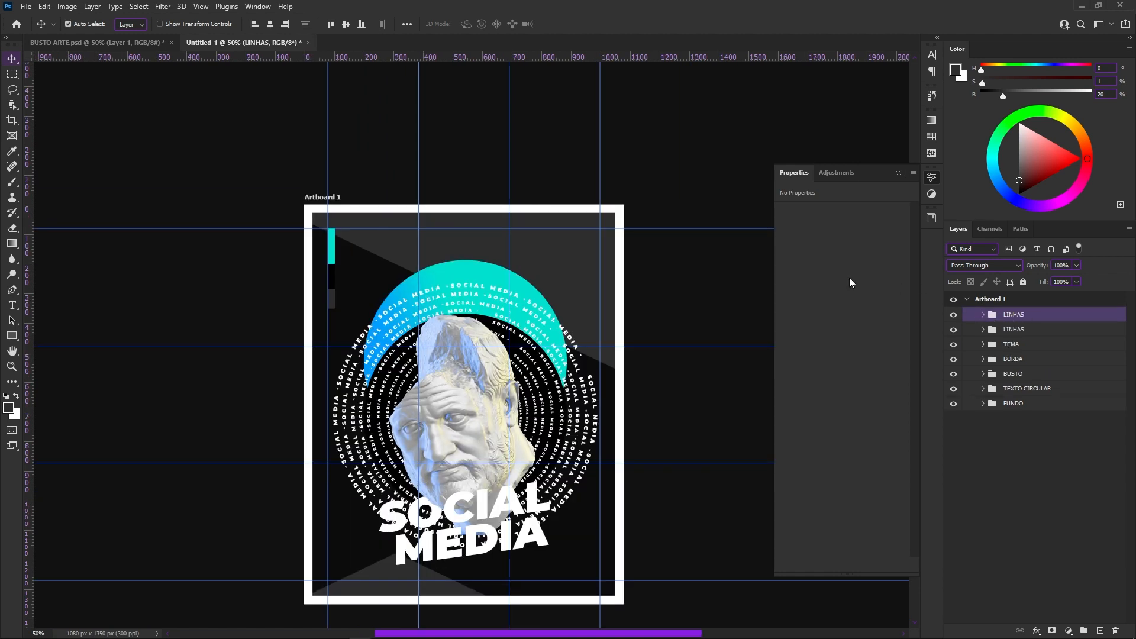
key(ctrl+t)
drag(360, 218, 595, 572)
key(Return)
Hide the guides and collapse the floating properties to check the whole poster unobstructed
key(ctrl+minus)
key(ctrl+semicolon)
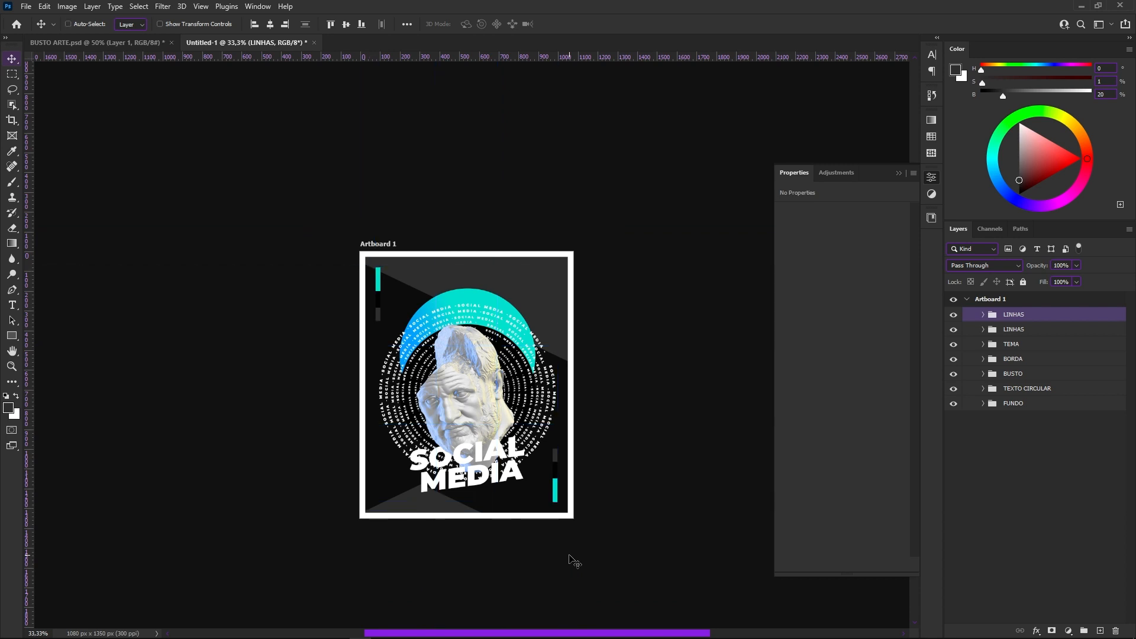
click(899, 173)
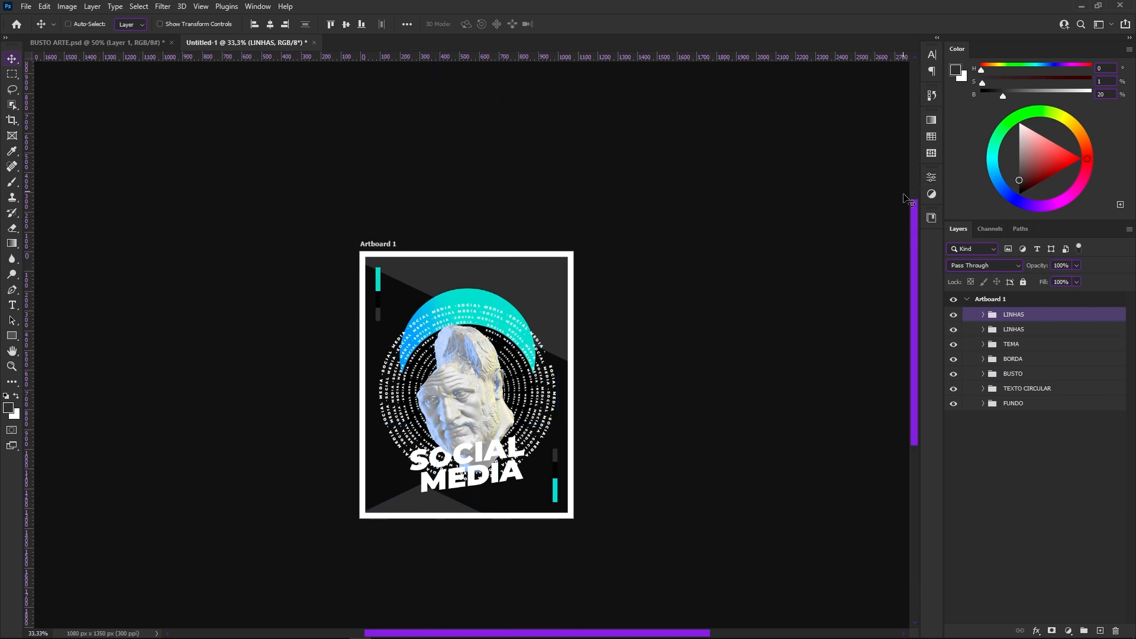
key(ctrl+0)
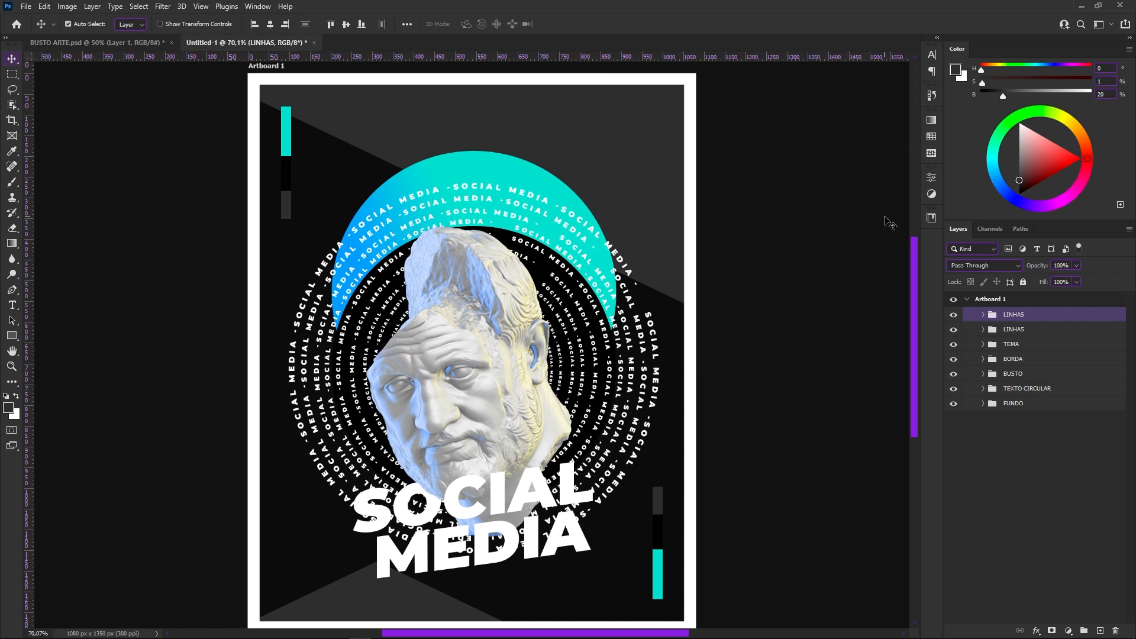
key(ctrl+minus)
key(ctrl+minus)
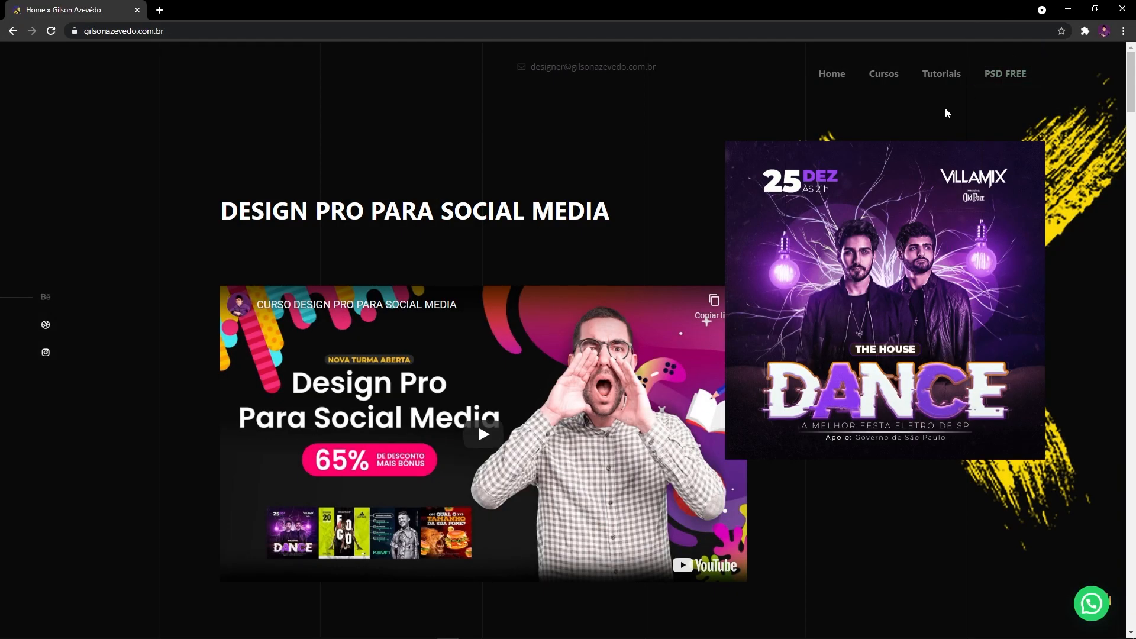
Switch to the browser and look through the Design Pro Para Social Media course page down to its promotional offer
scroll(948, 155, down, 4)
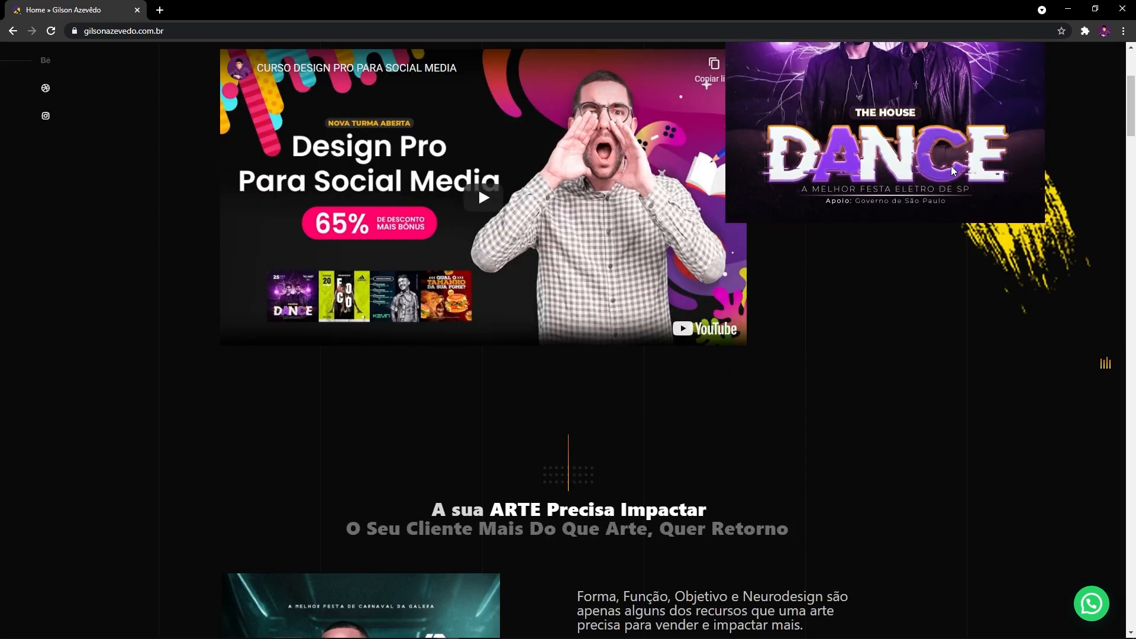
scroll(952, 170, down, 8)
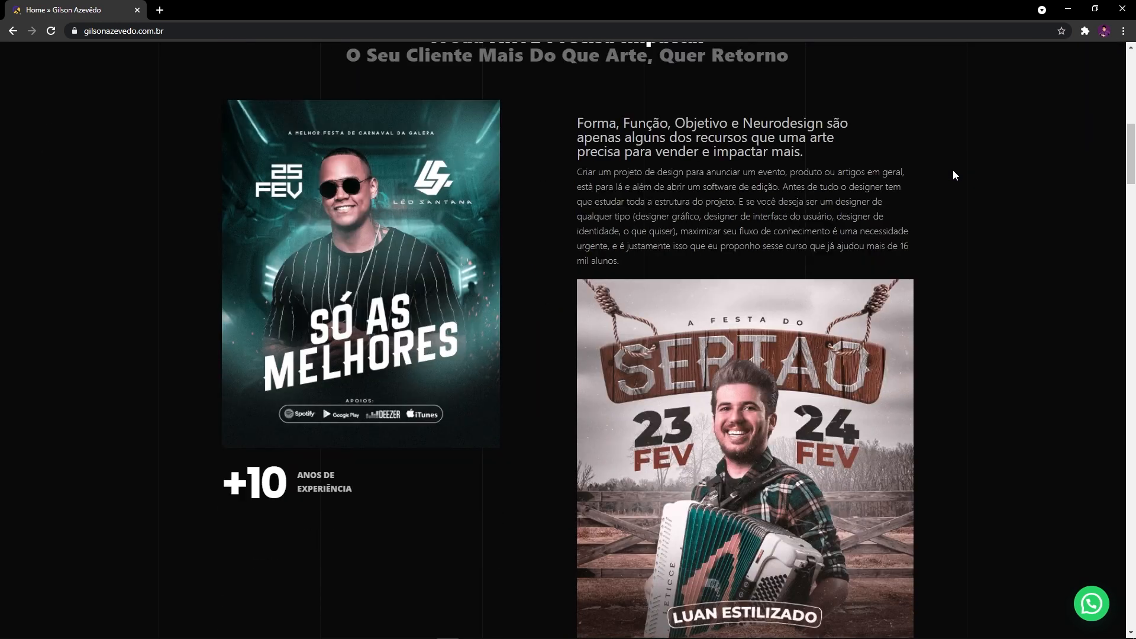
scroll(952, 175, down, 10)
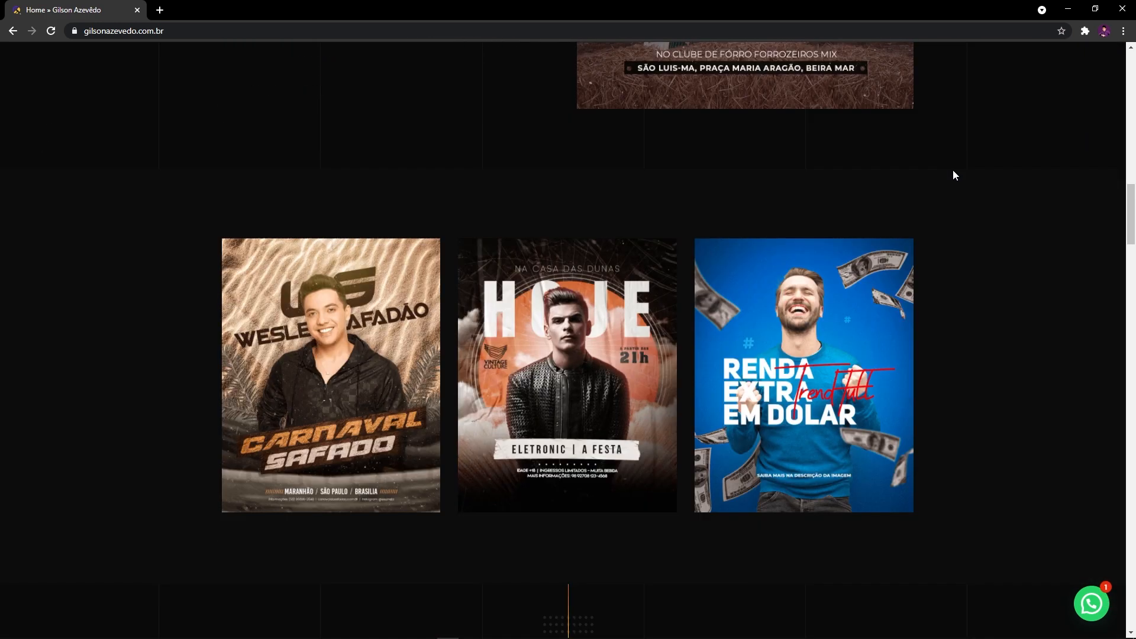
scroll(952, 175, down, 12)
scroll(952, 176, down, 13)
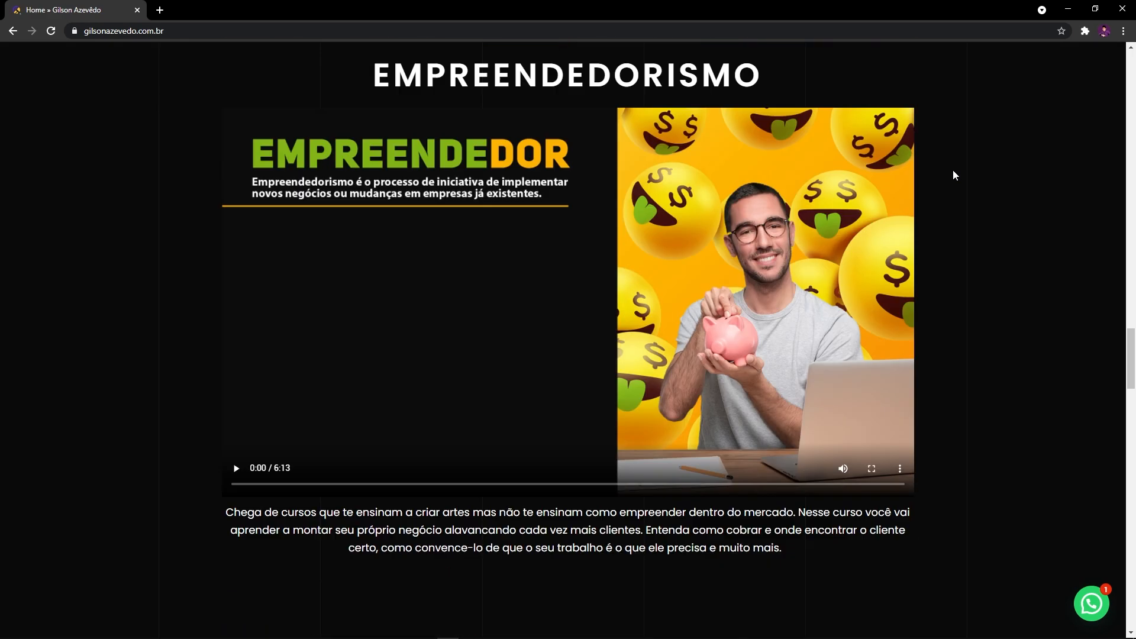
scroll(953, 173, down, 8)
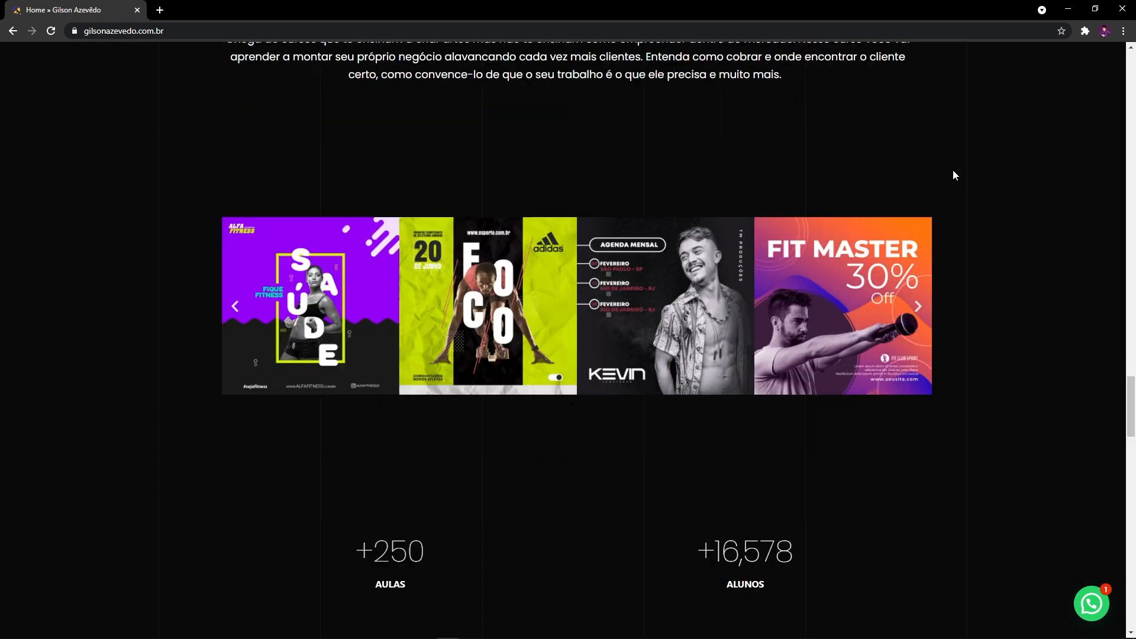
scroll(950, 186, down, 8)
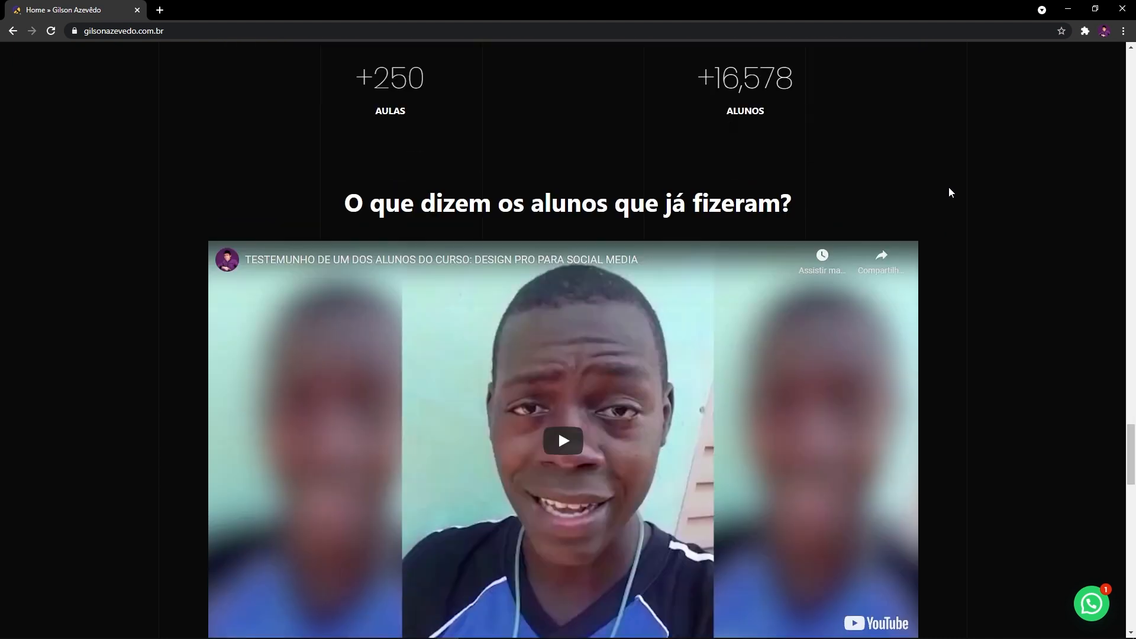
scroll(949, 188, down, 6)
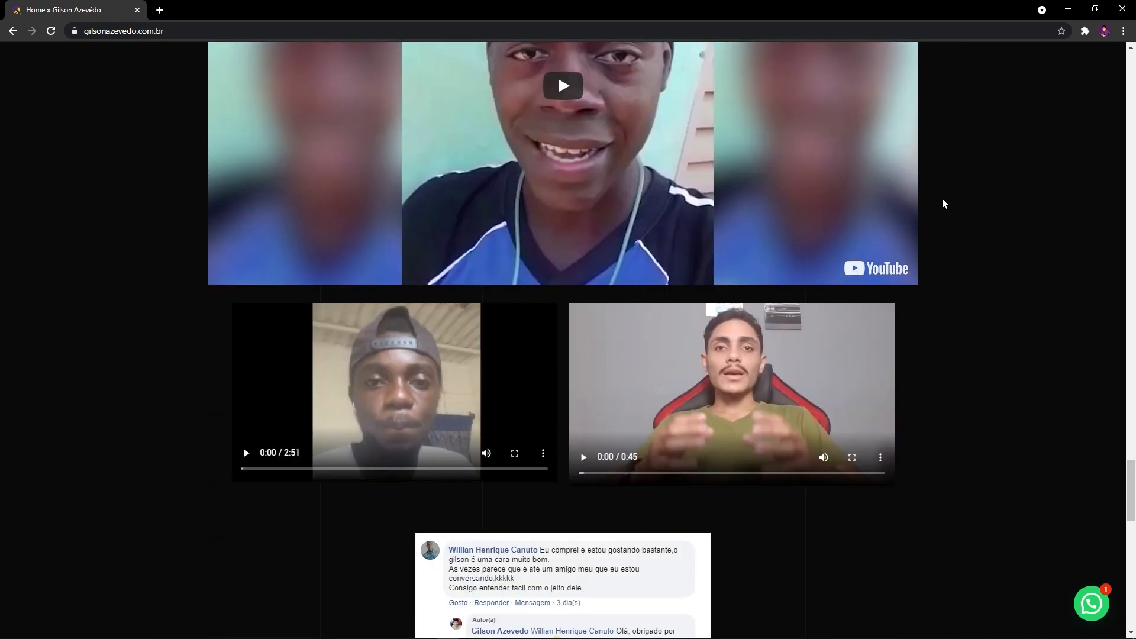
scroll(944, 202, down, 4)
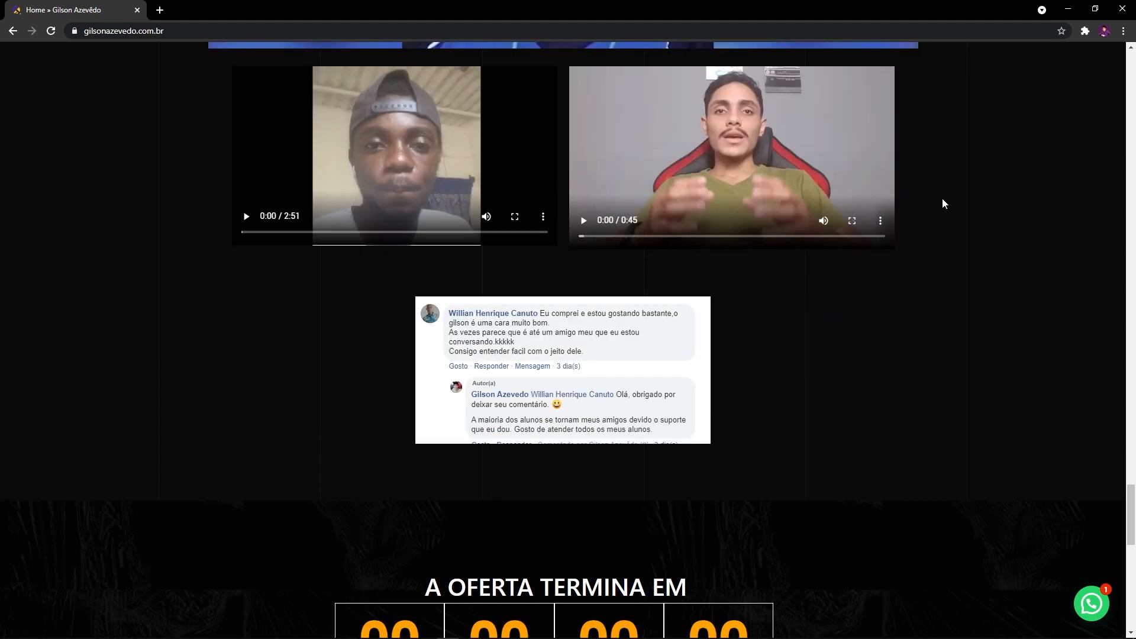
scroll(943, 203, down, 2)
scroll(943, 203, down, 2)
scroll(943, 203, down, 4)
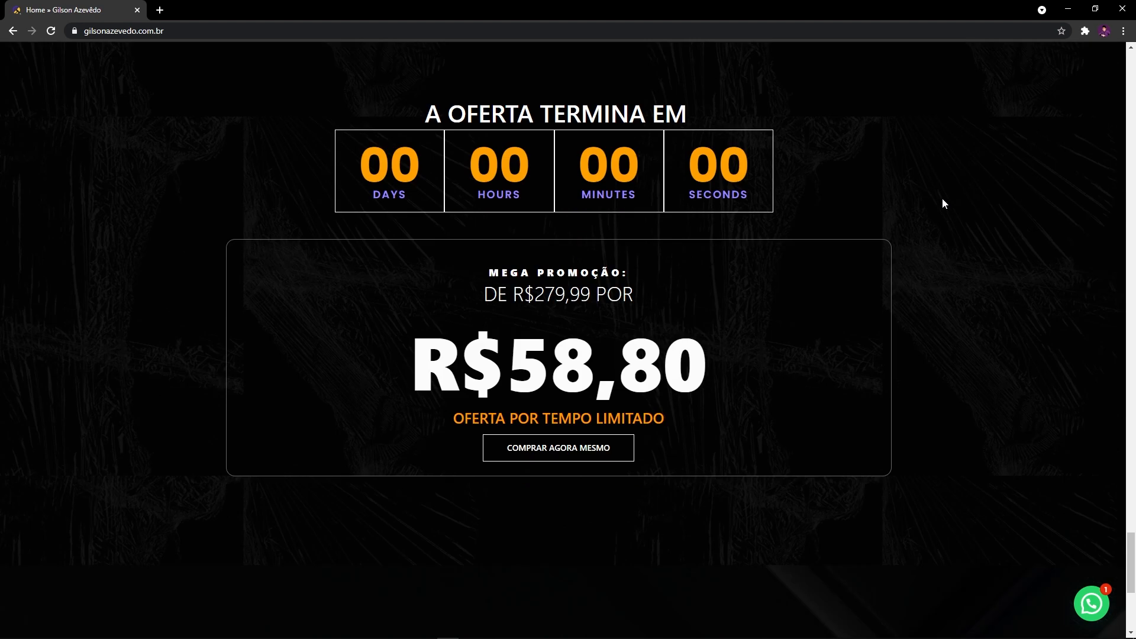